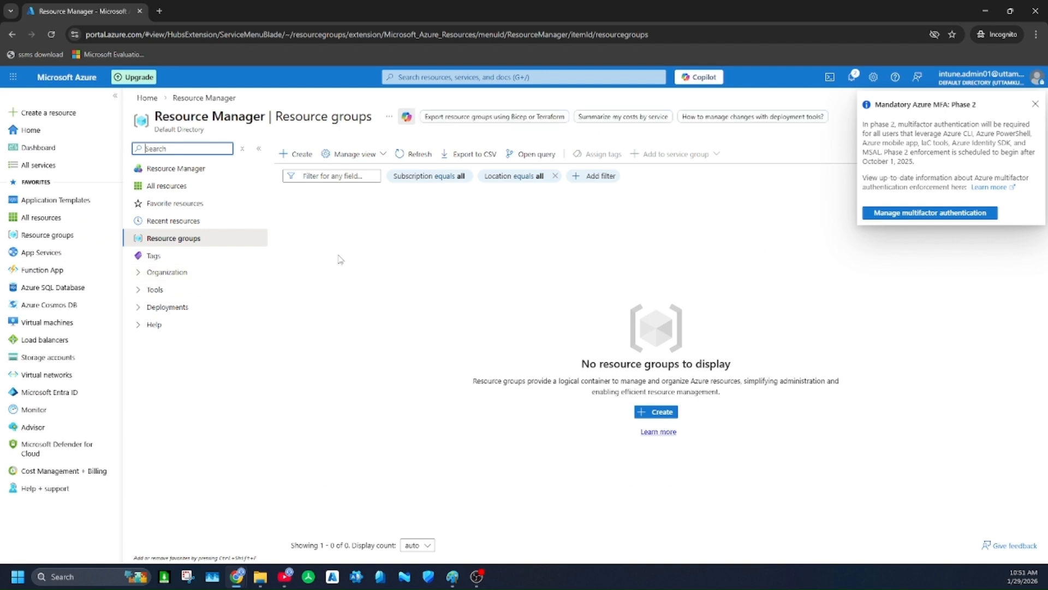
- Start a new resource group under Azure subscription 1 and name it MD-102-Training
click(244, 244)
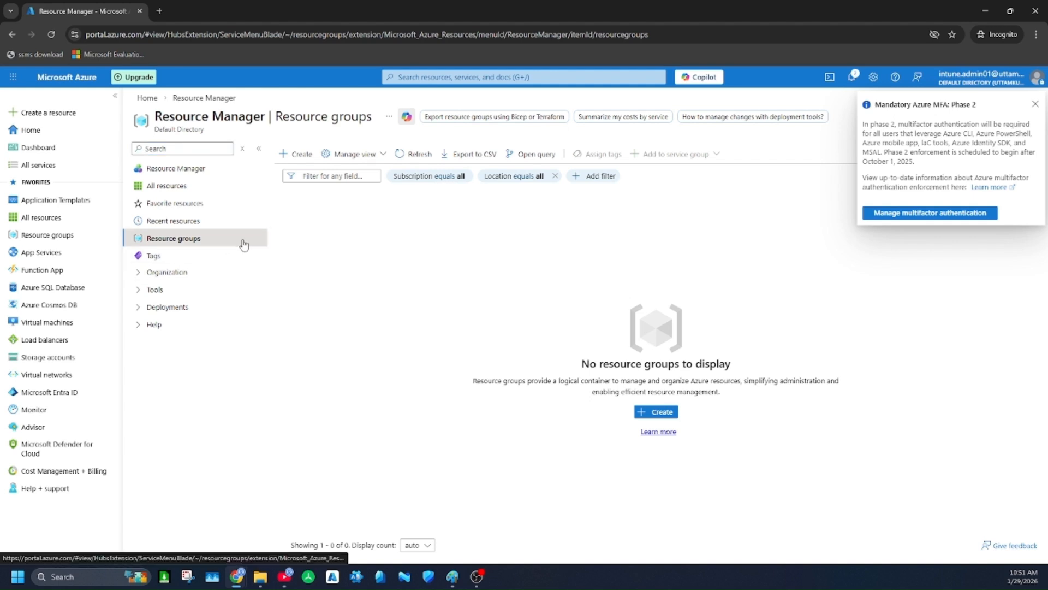
mouse_move(36, 238)
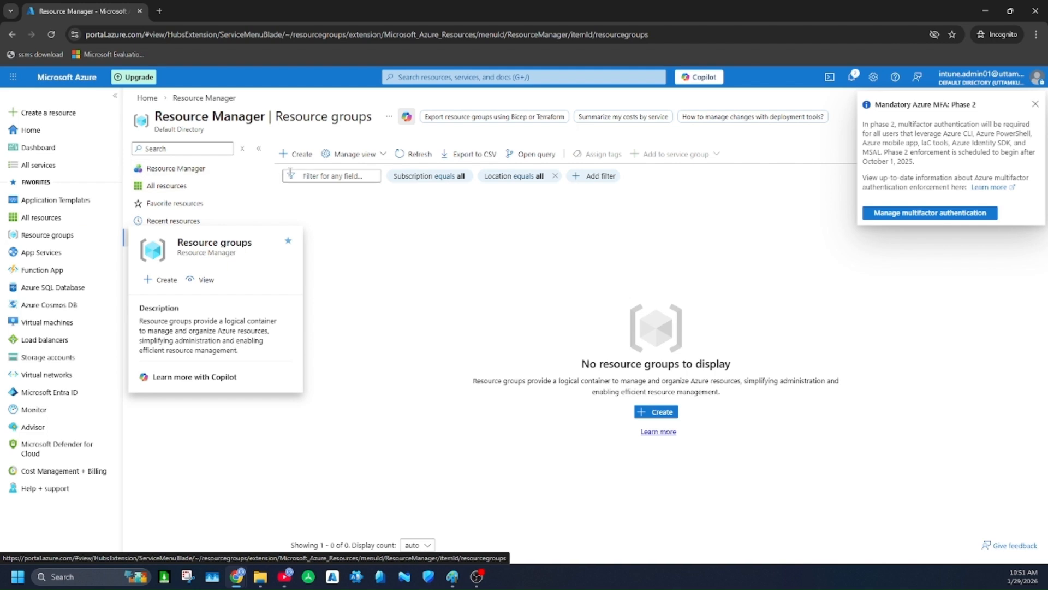
click(301, 158)
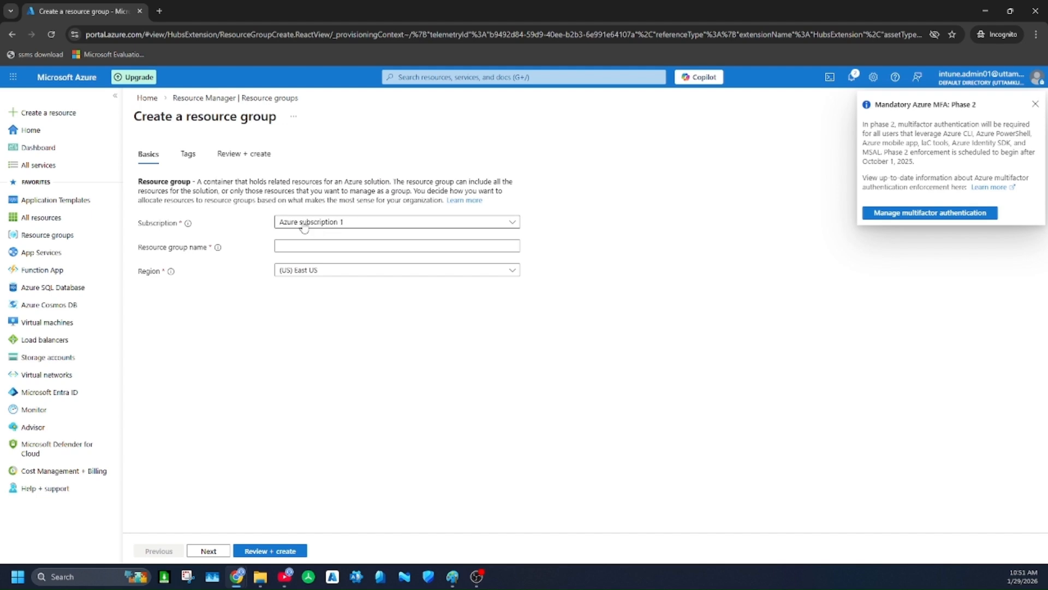
click(328, 245)
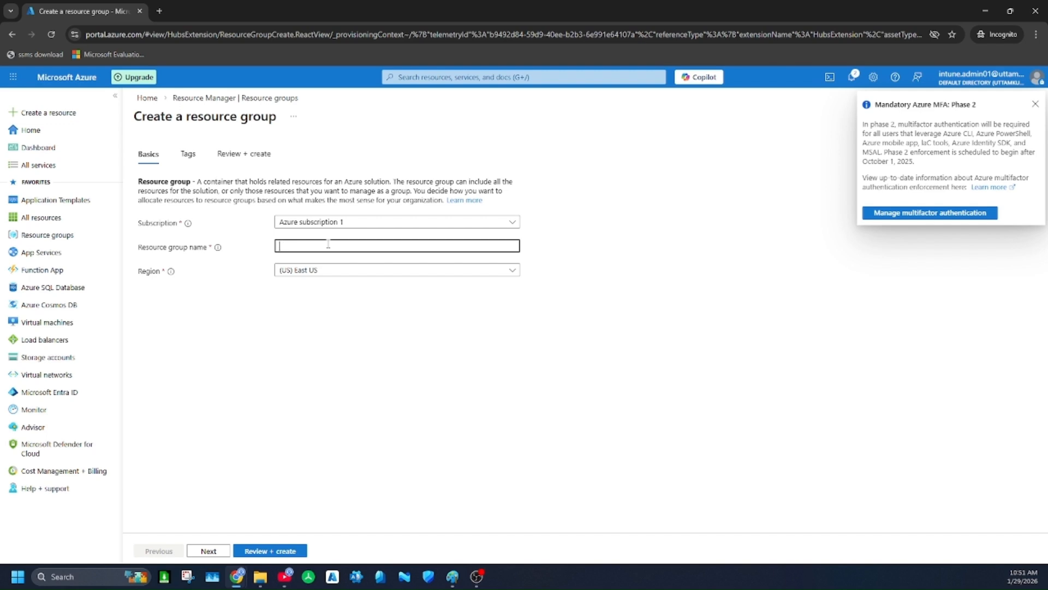
text(MD-10)
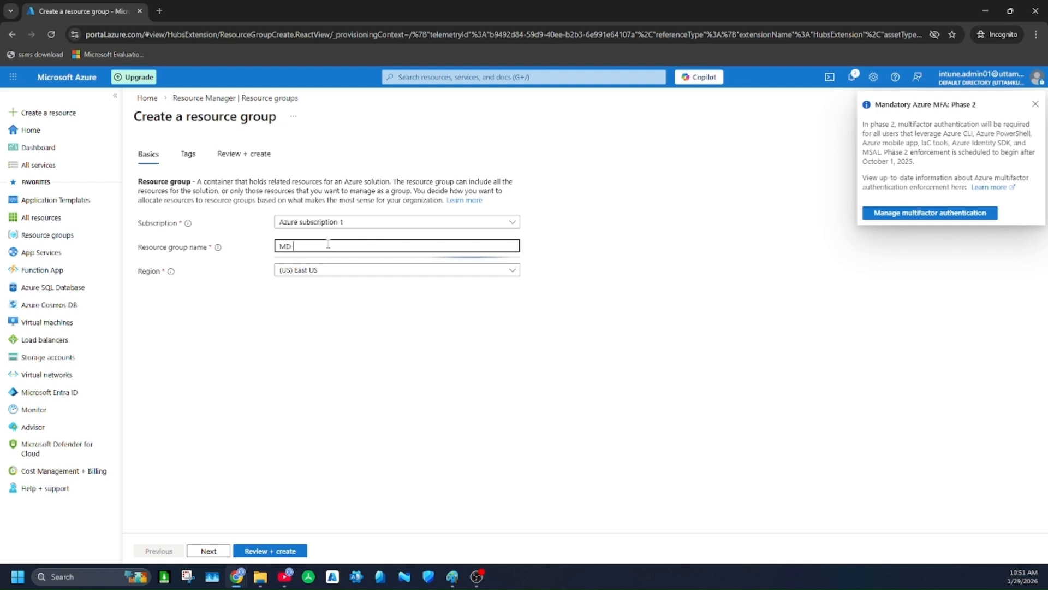
text(2)
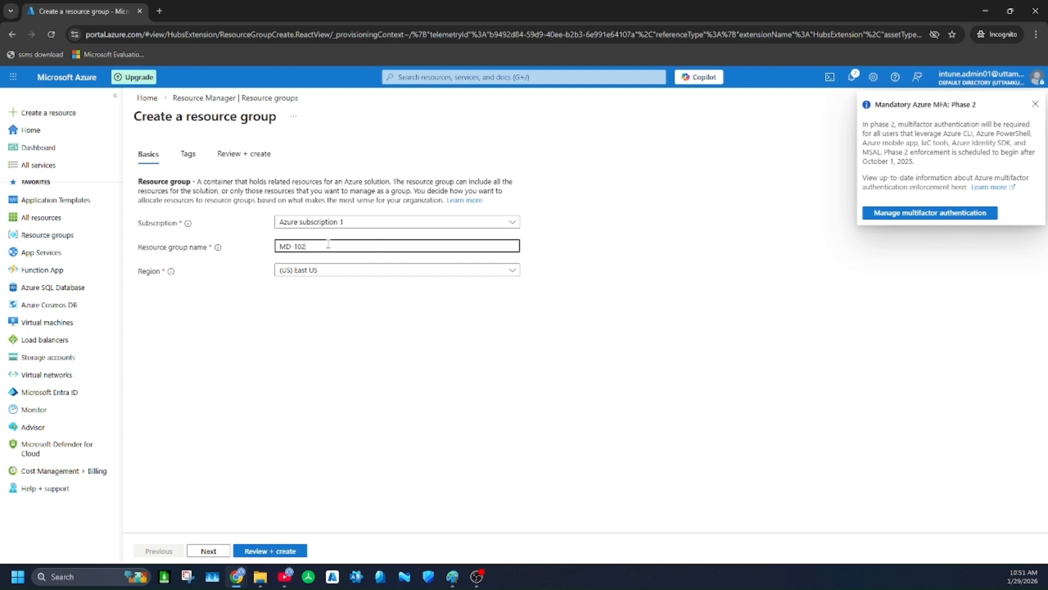
text(-Traini)
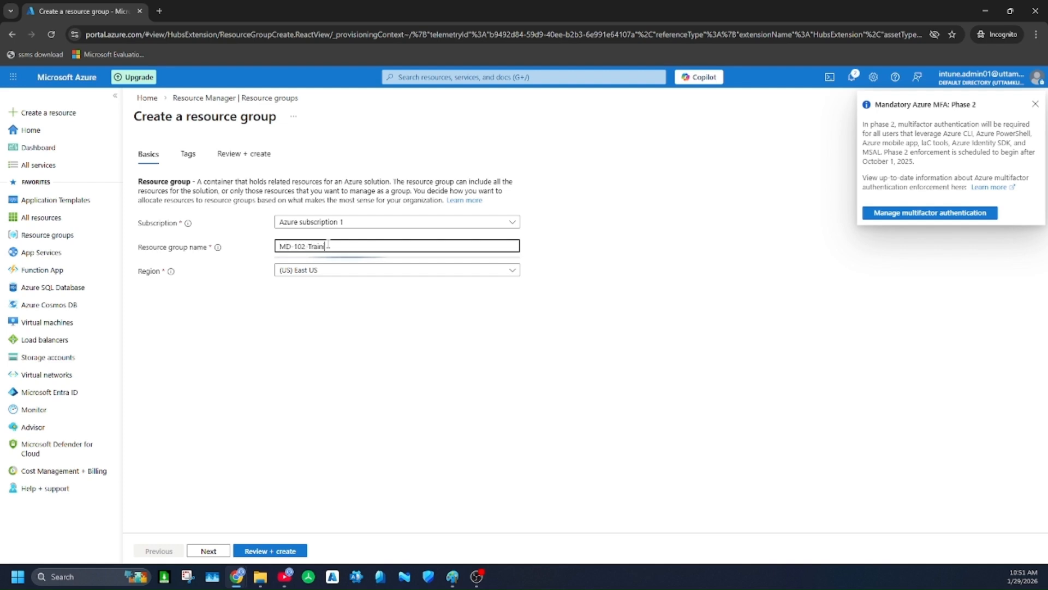
text(ng)
- Set the resource group's region to (Asia Pacific) Central India
click(337, 270)
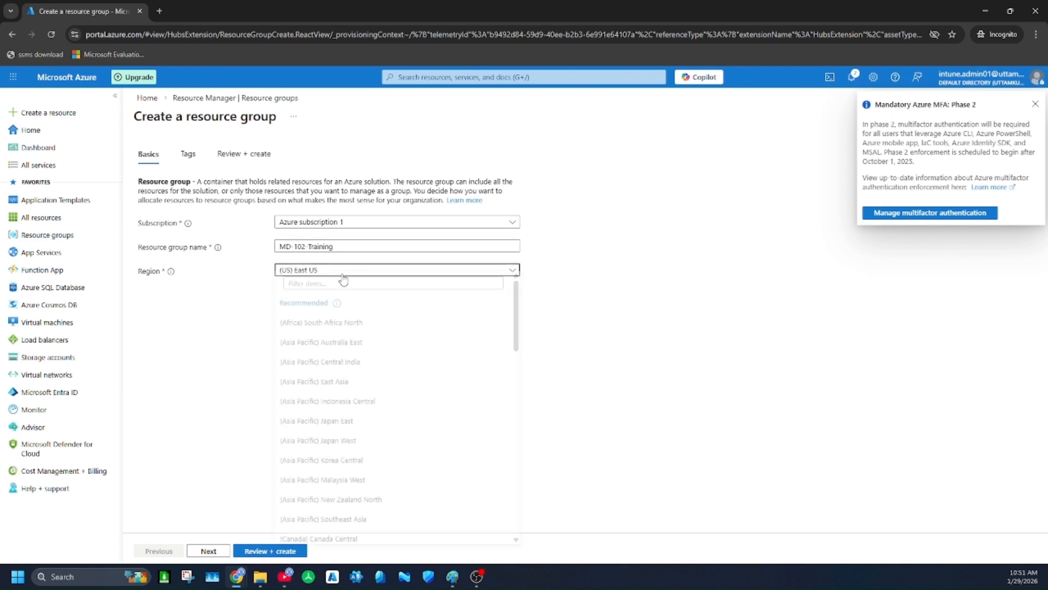
click(321, 421)
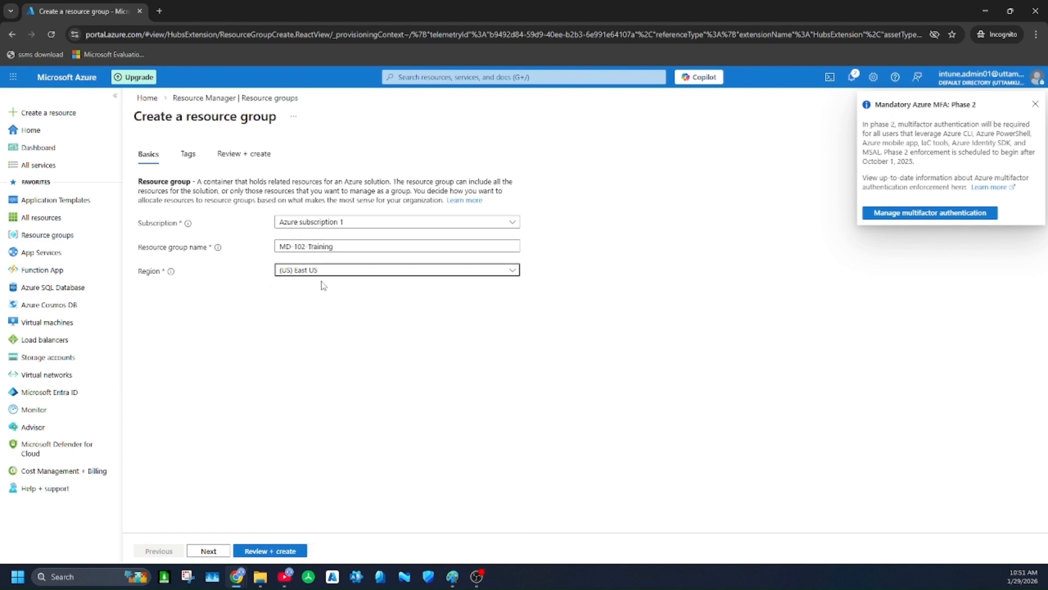
click(331, 273)
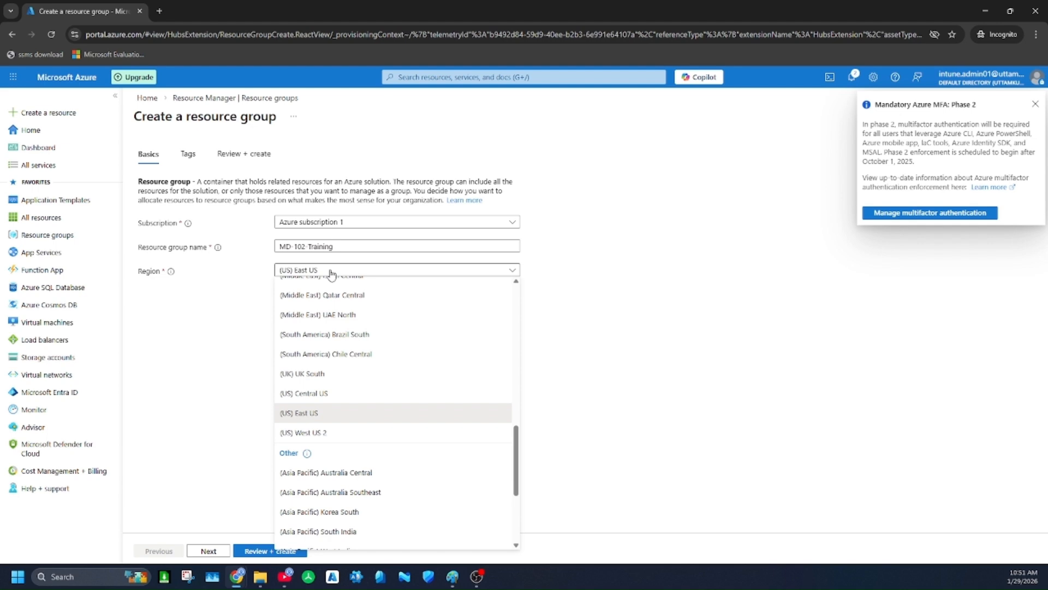
scroll(374, 381, up, 2)
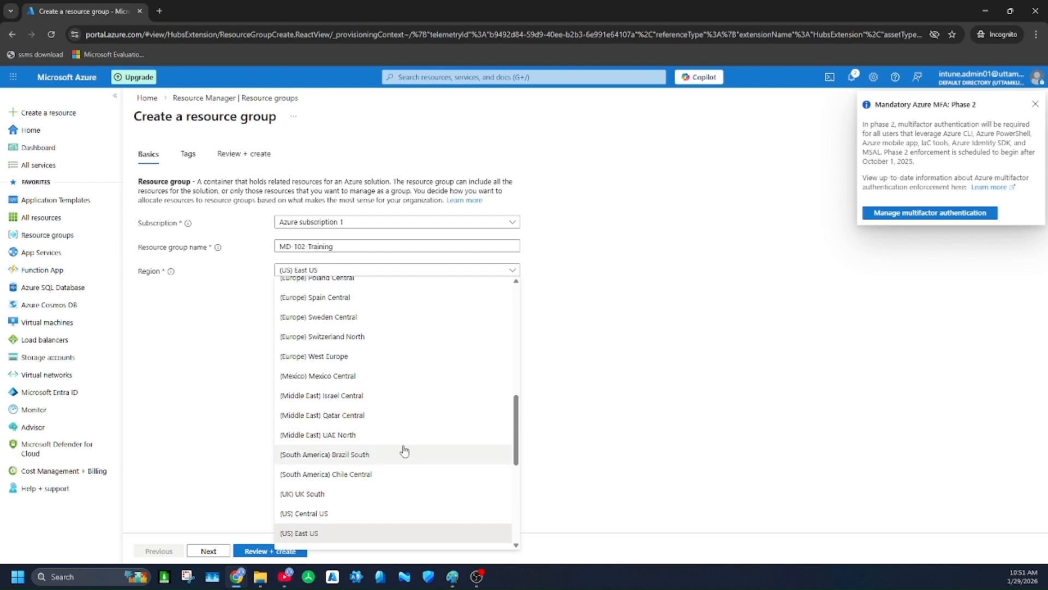
scroll(404, 451, up, 10)
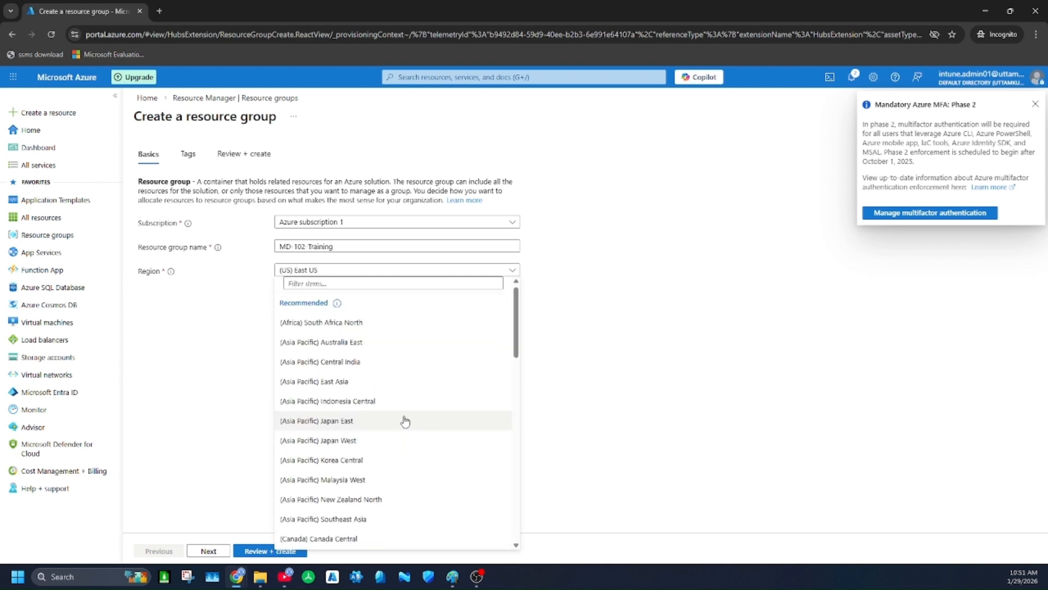
click(354, 360)
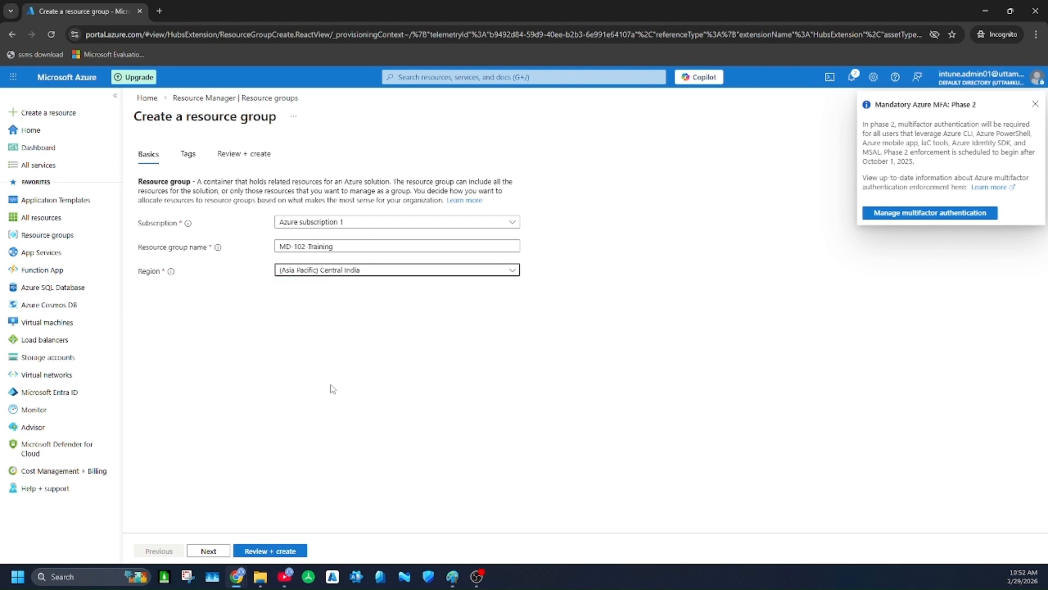
- Leave the tags empty and create the resource group
click(218, 551)
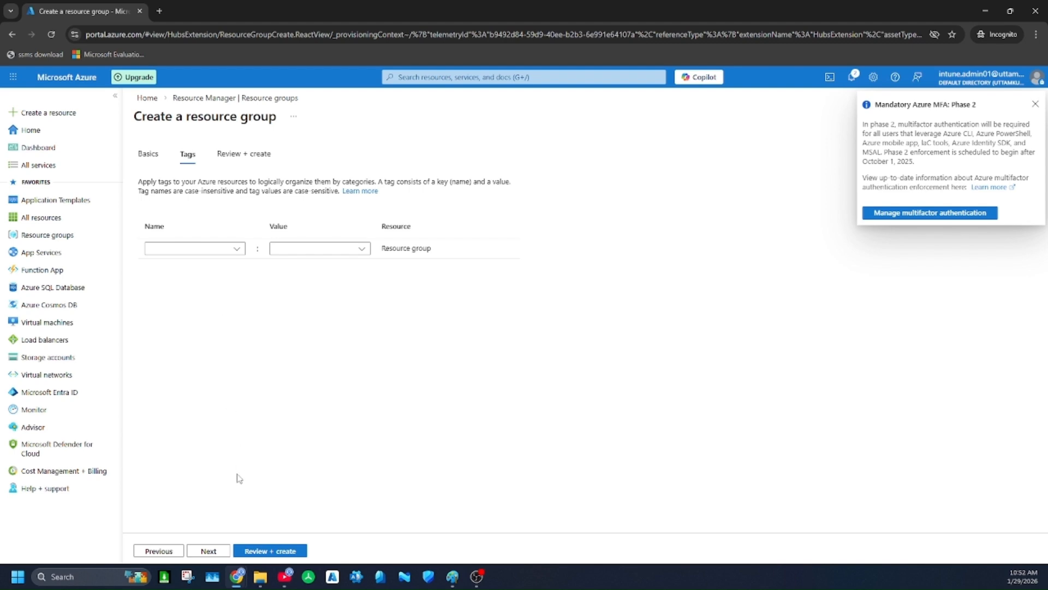
click(217, 552)
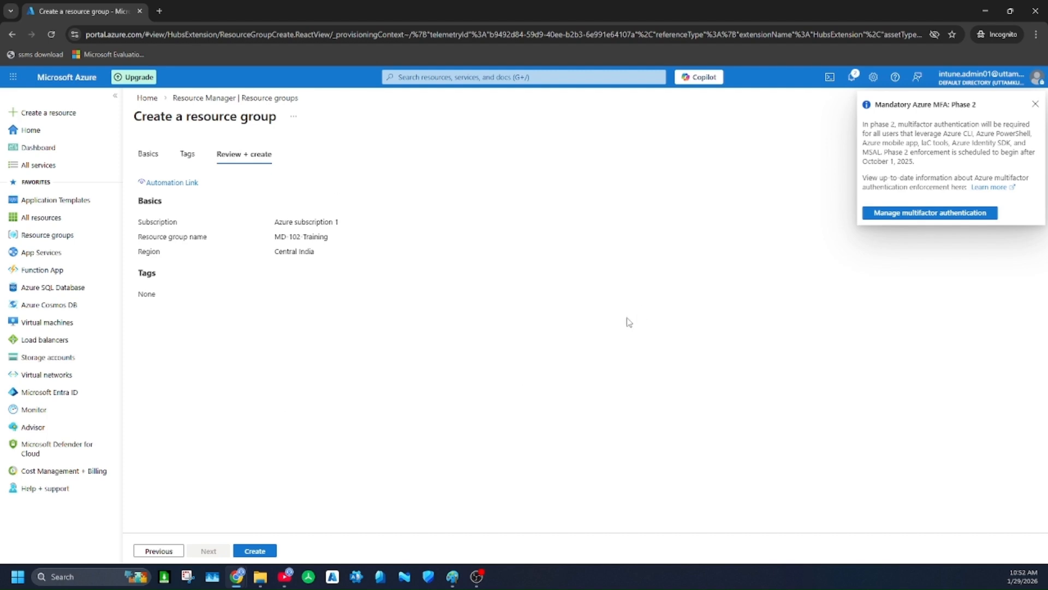
click(273, 552)
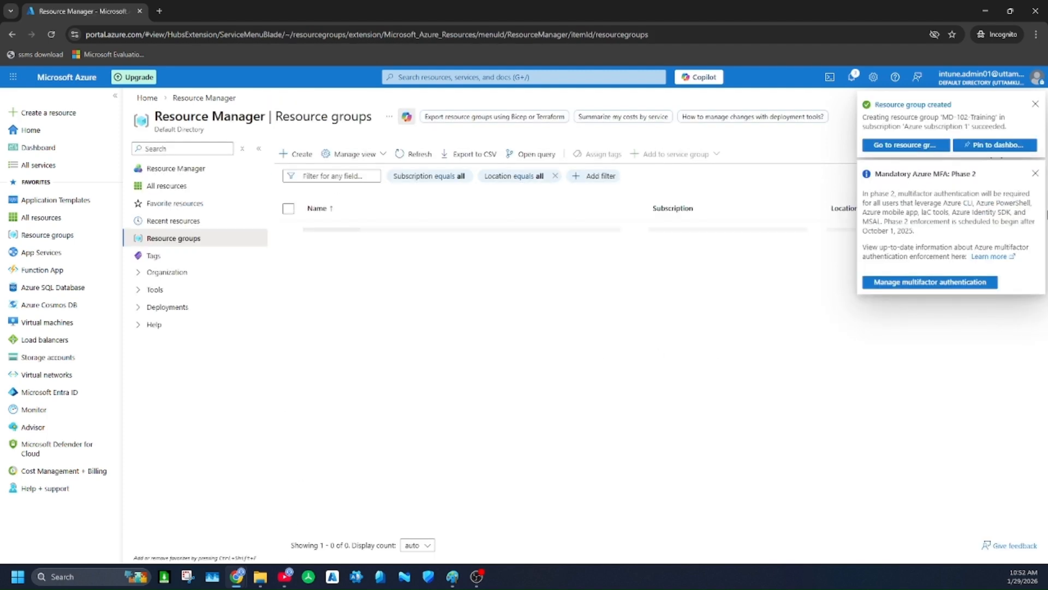
- Check the notifications about the new resource group and refresh the resource groups list
click(1036, 107)
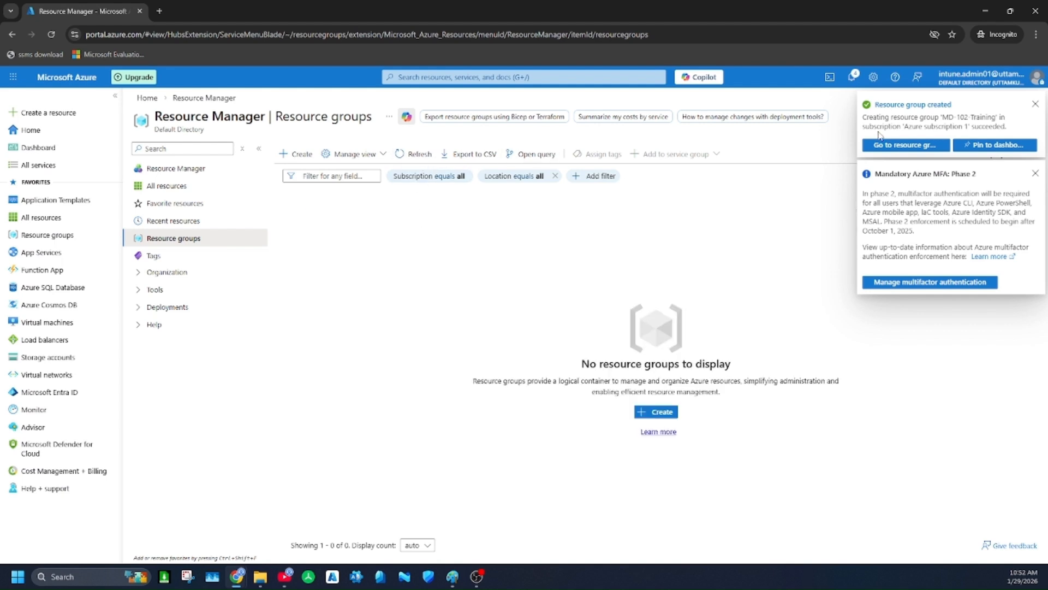
click(852, 78)
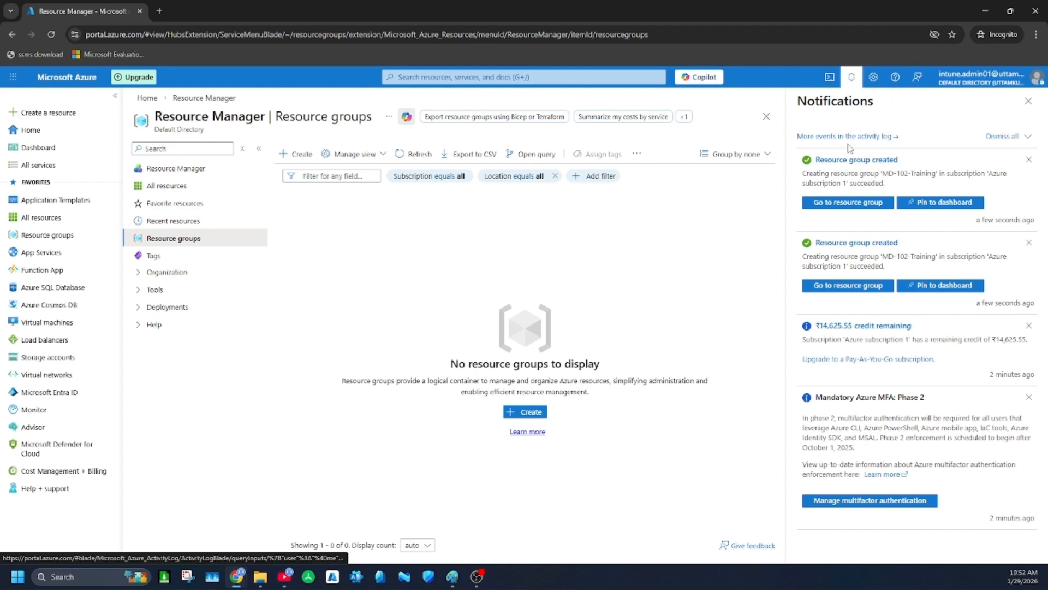
click(1027, 102)
click(415, 154)
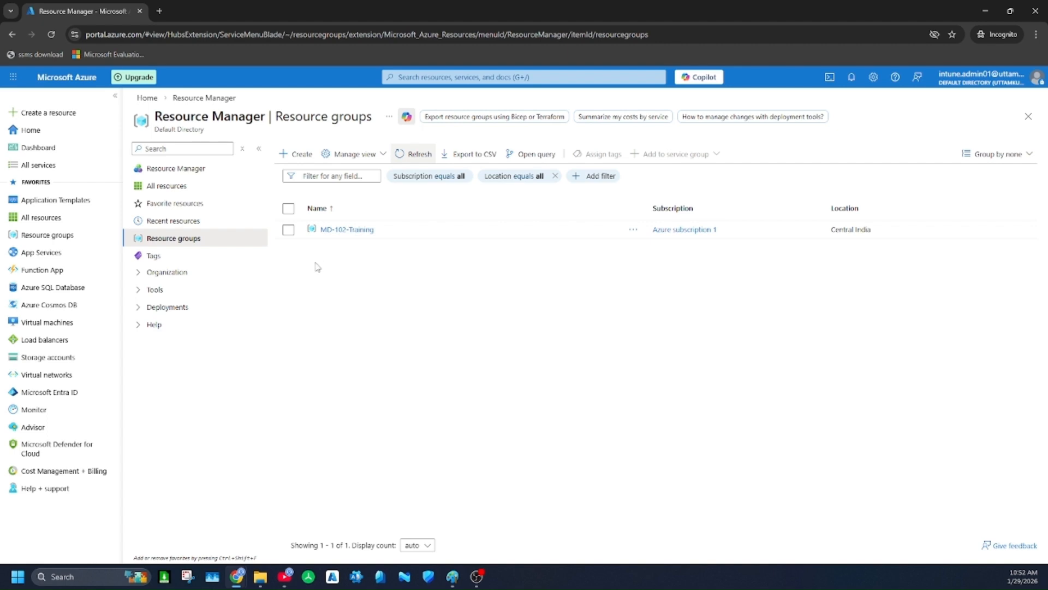
click(55, 231)
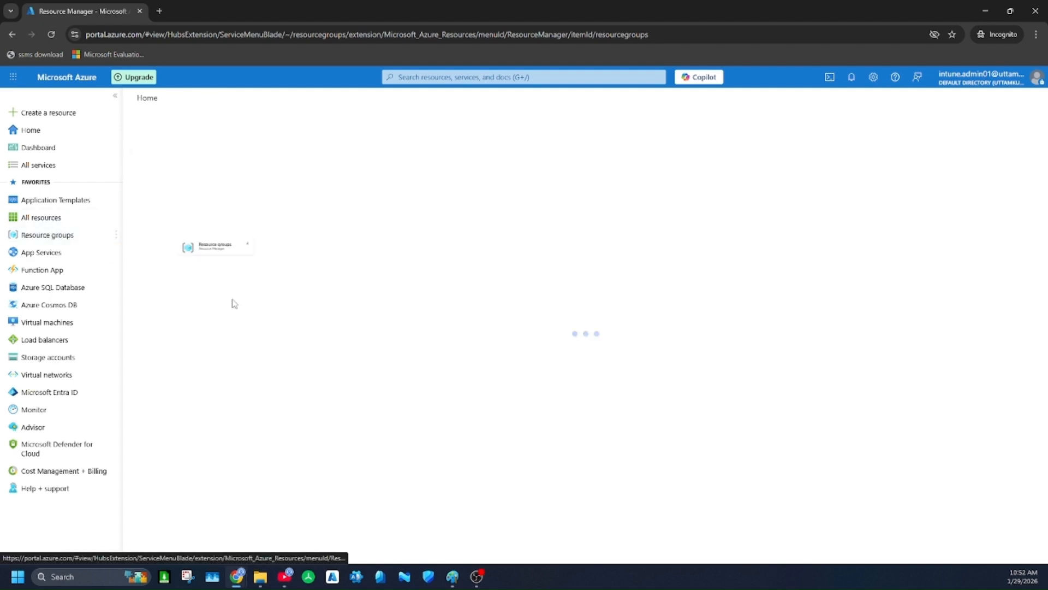
- Start a new virtual machine in the MD-102-Training resource group, named with the owner's first name followed by -Win10-VM01
click(48, 323)
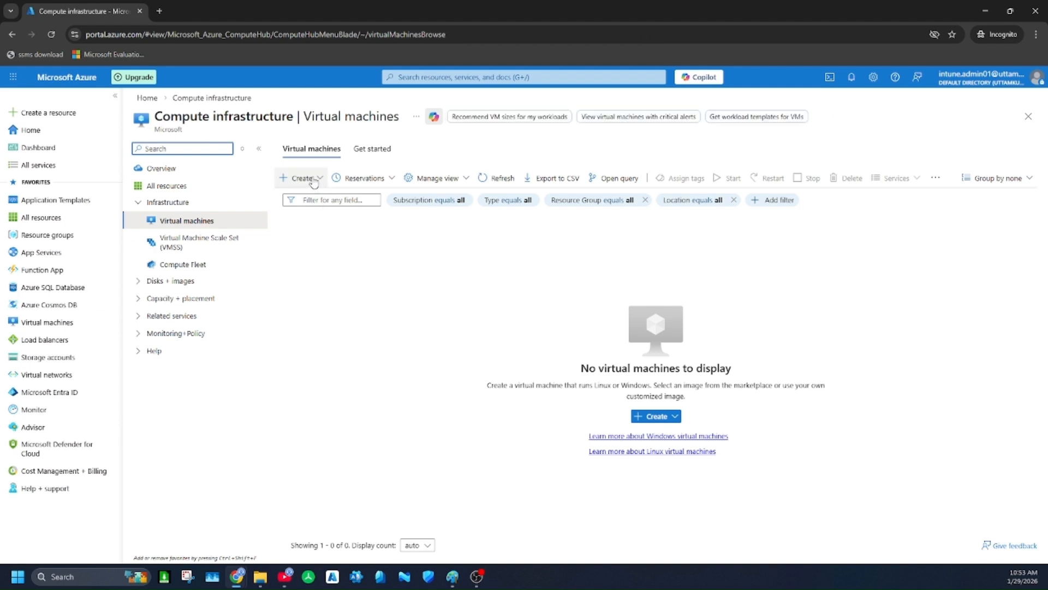
click(301, 178)
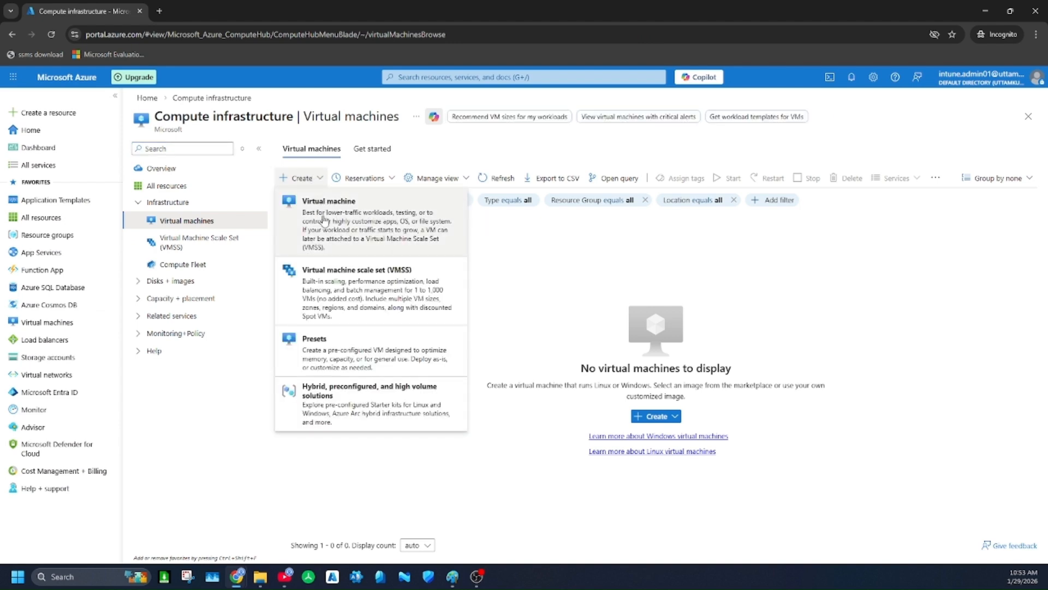
click(377, 222)
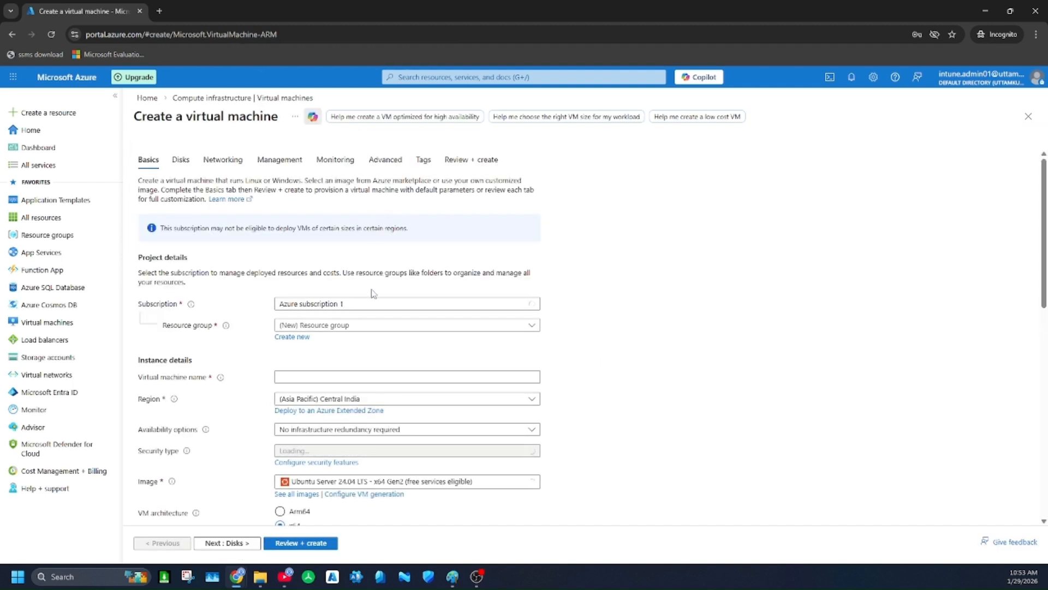
click(337, 326)
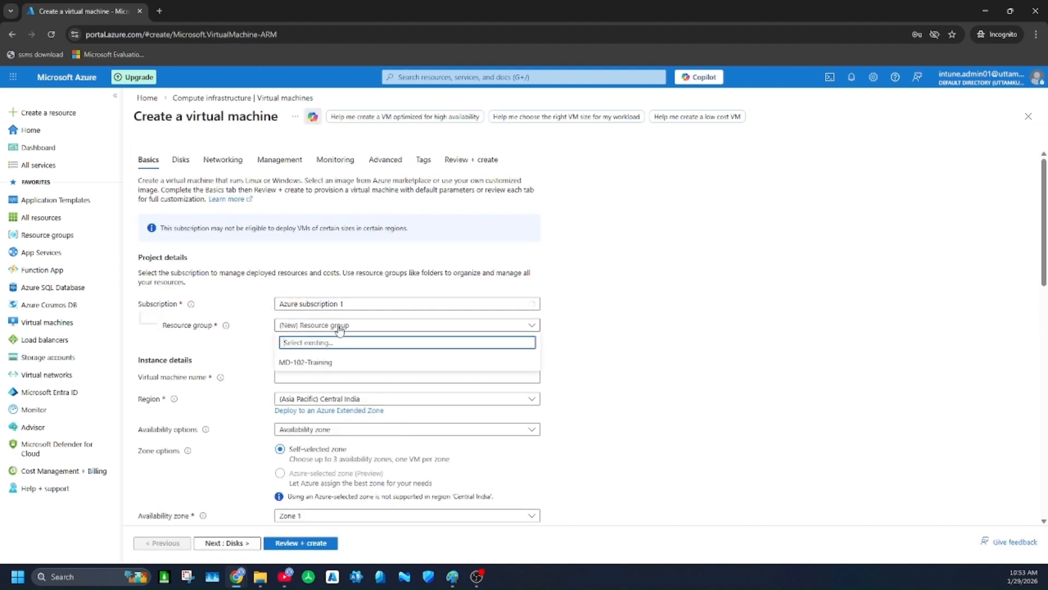
click(322, 361)
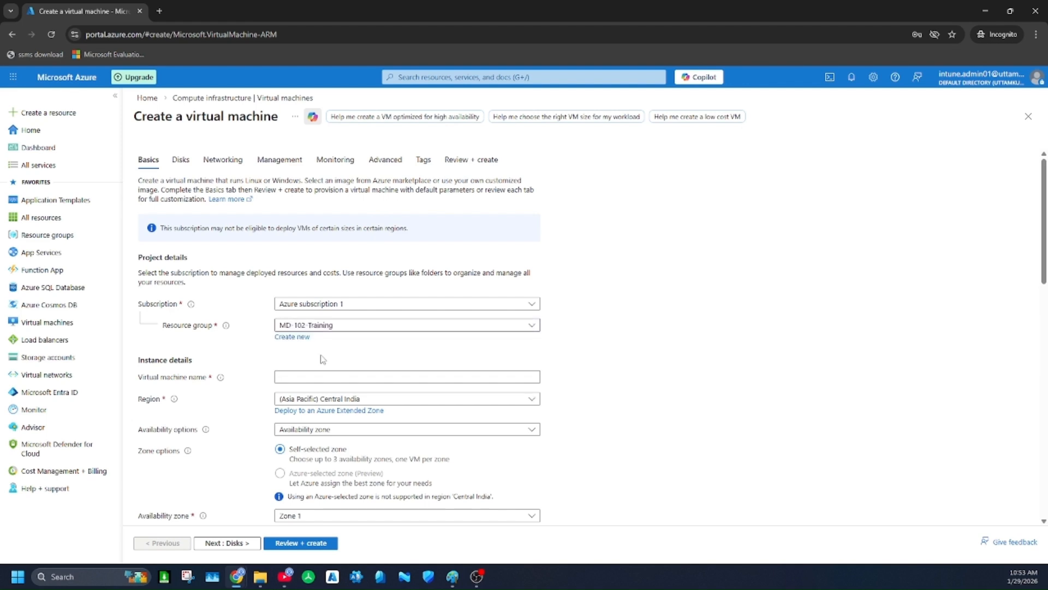
click(308, 378)
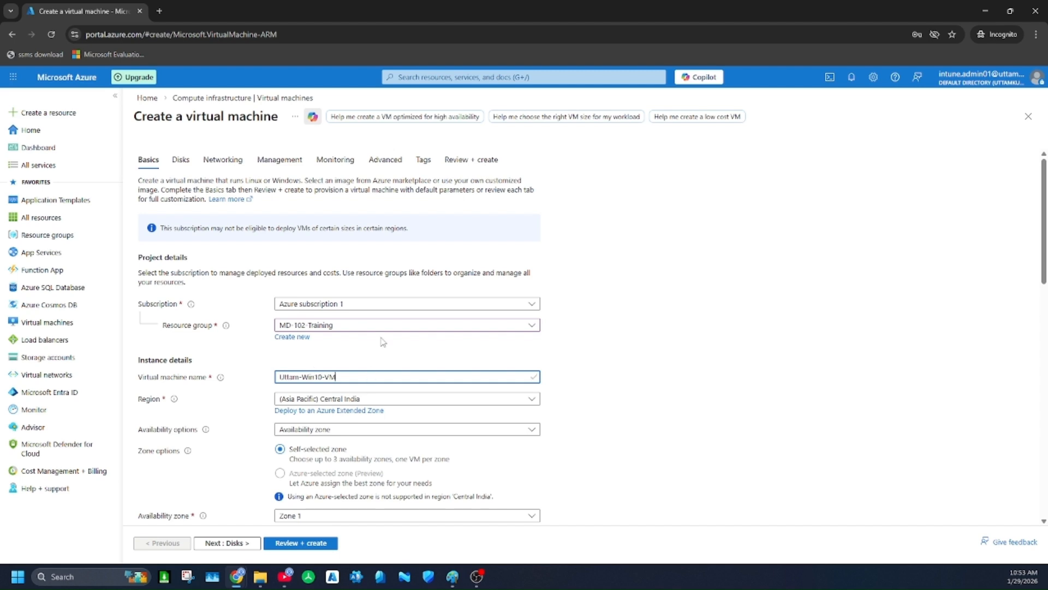
- Set the virtual machine's availability option to No infrastructure redundancy required and its security type to Standard
scroll(382, 342, down, 1)
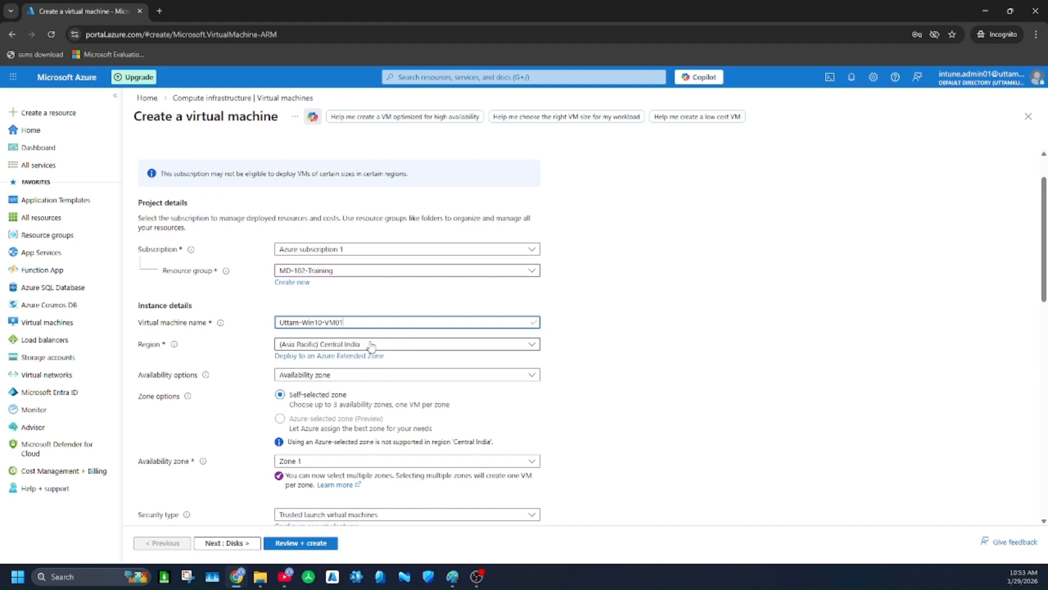
click(341, 378)
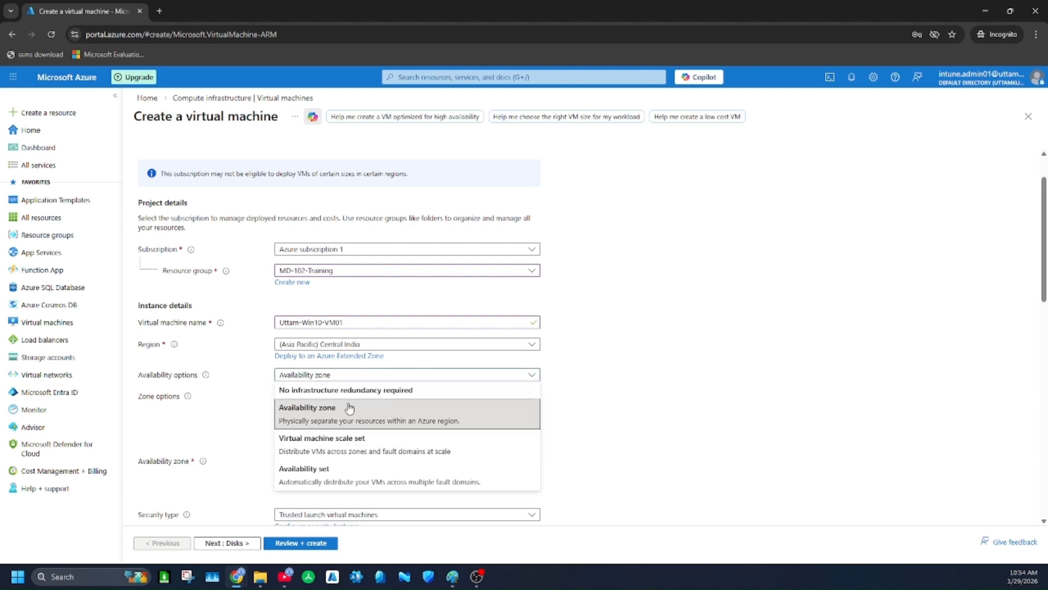
click(350, 391)
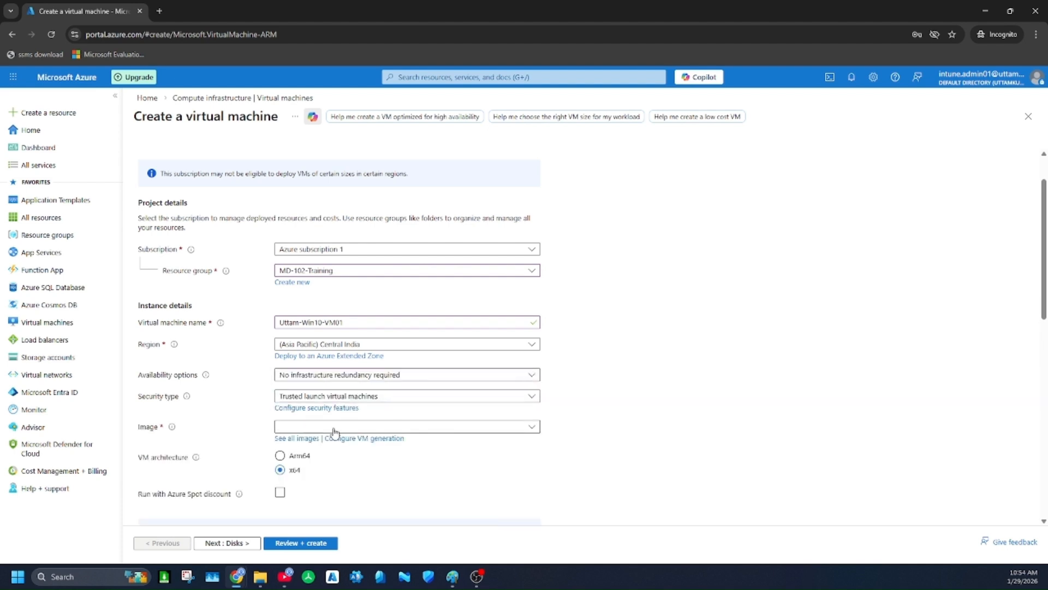
scroll(355, 418, down, 2)
click(359, 291)
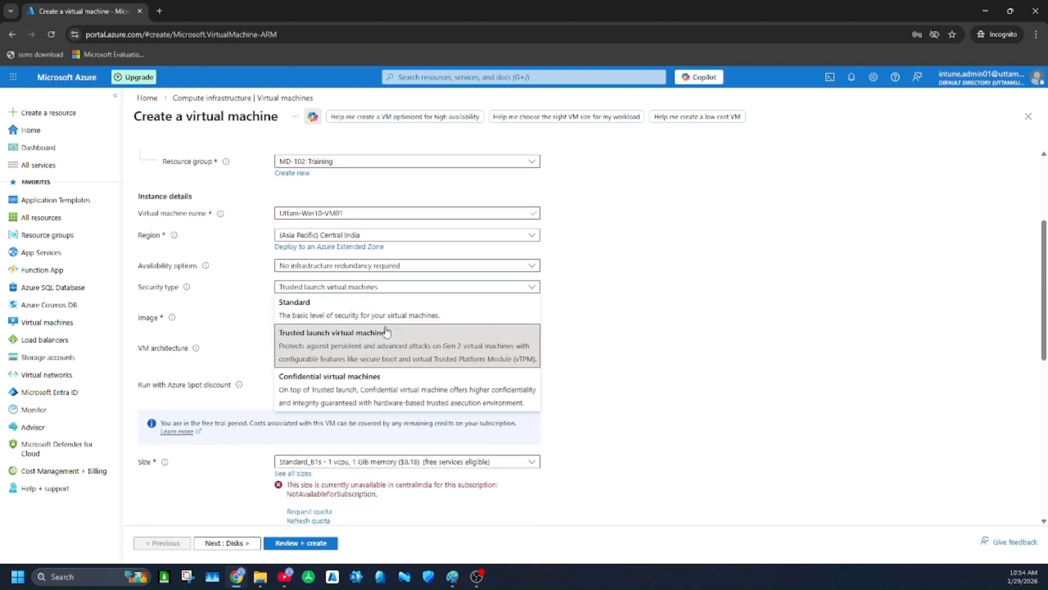
click(333, 309)
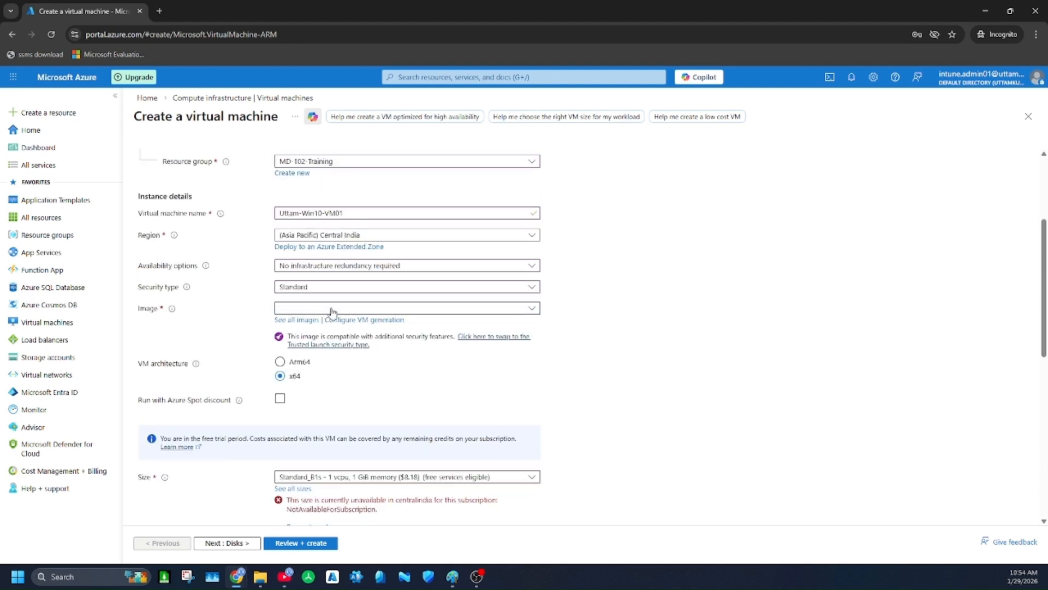
- Choose the Marketplace image Windows 10 Enterprise, version 22H2 - x64 Gen 1 for the virtual machine
click(331, 309)
click(332, 311)
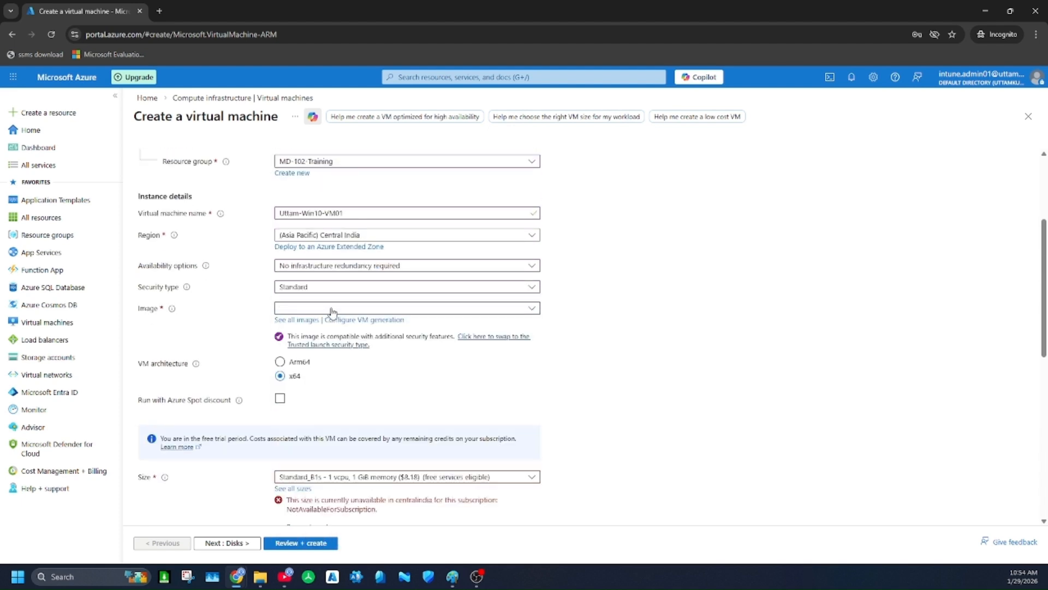
click(295, 320)
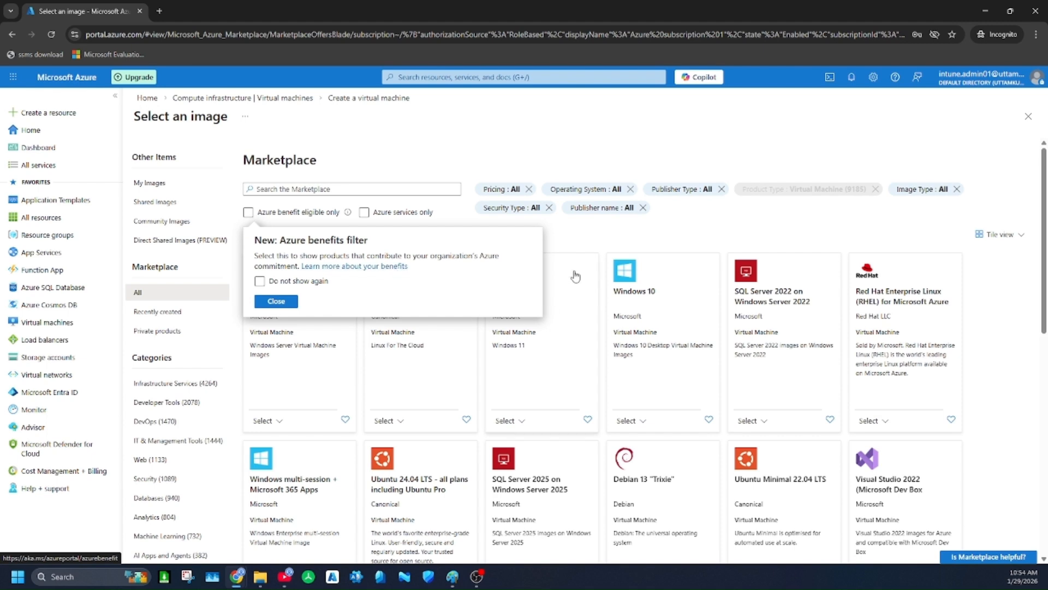
click(575, 249)
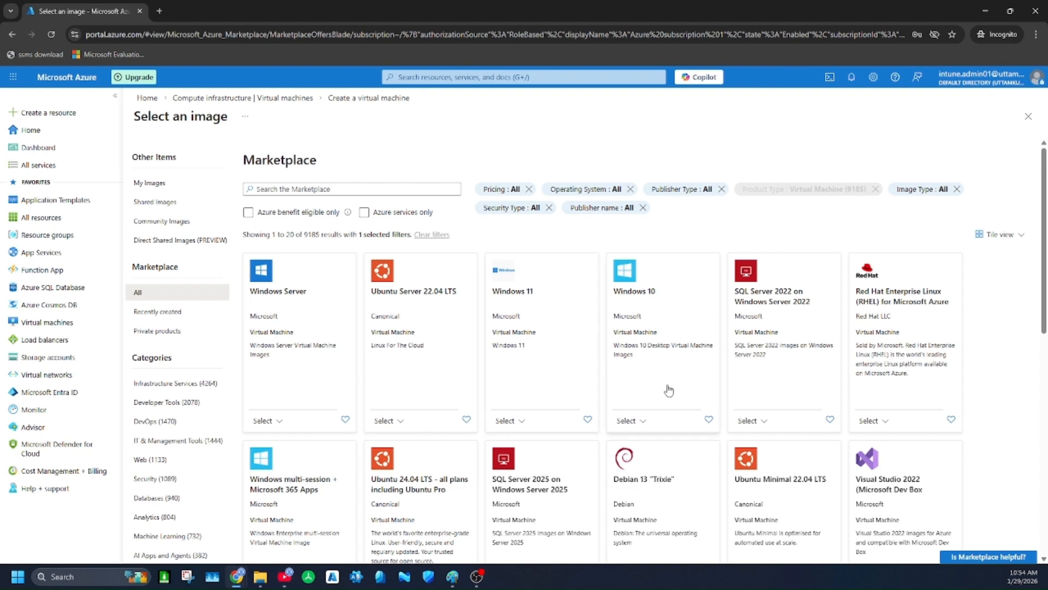
scroll(652, 407, down, 1)
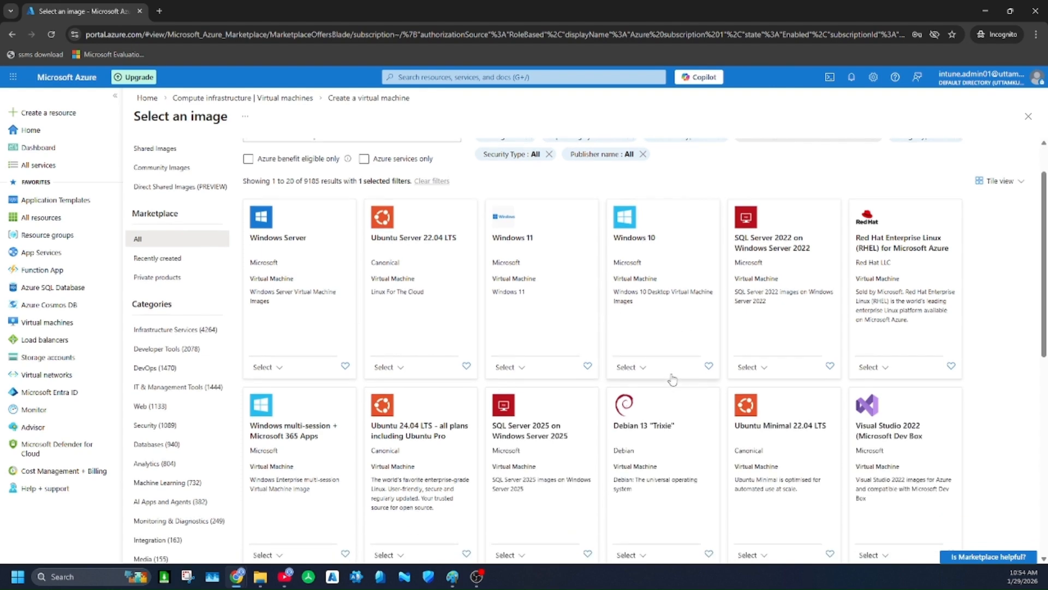
click(644, 366)
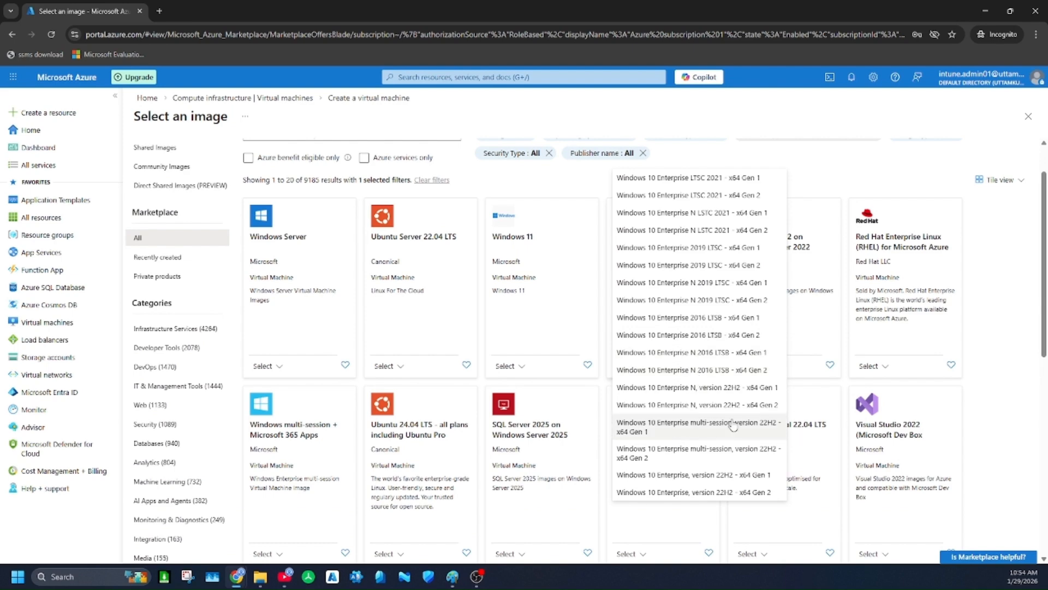
click(711, 476)
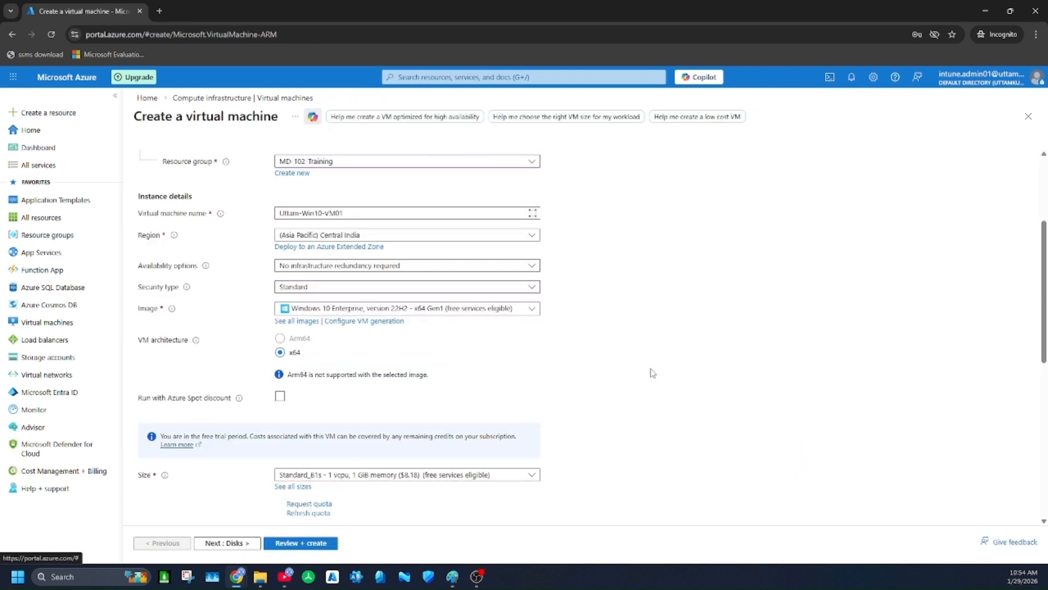
- Set the virtual machine size to D2as_v5 from the full list of available sizes
scroll(390, 324, down, 2)
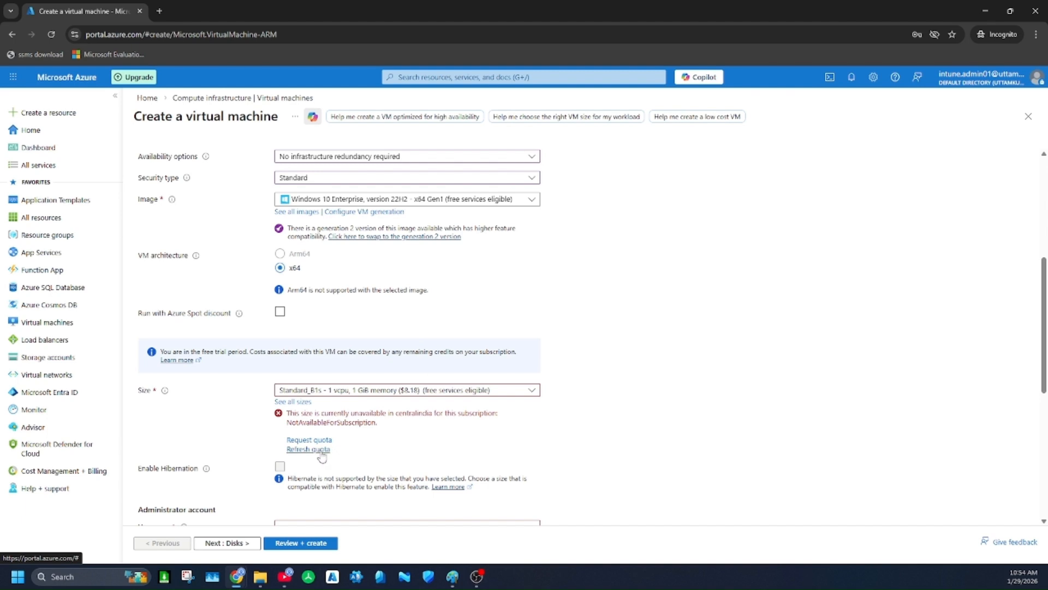
scroll(440, 369, down, 1)
scroll(440, 369, up, 1)
scroll(301, 278, down, 2)
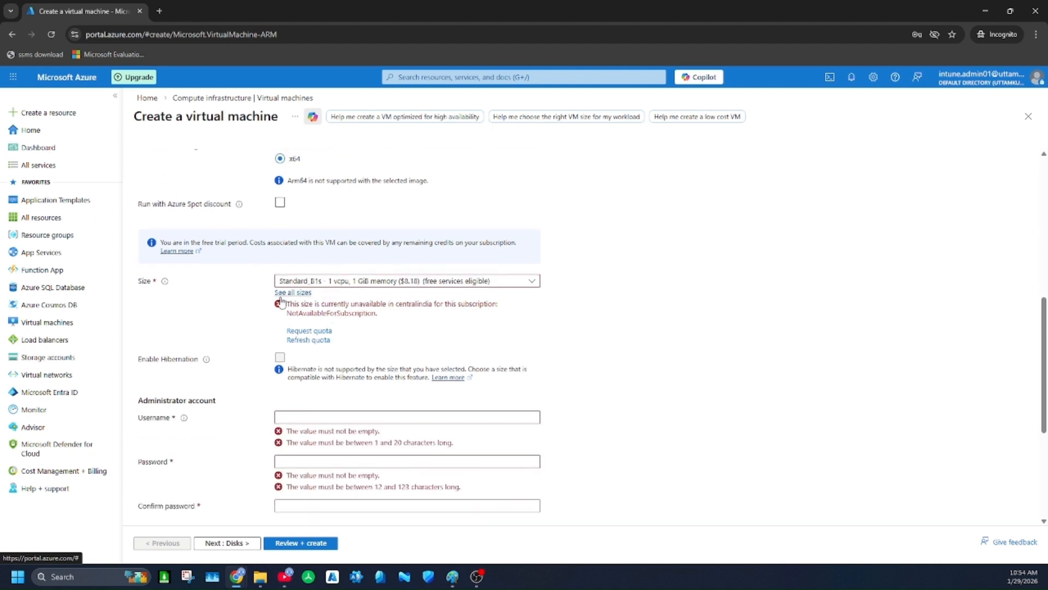
click(309, 283)
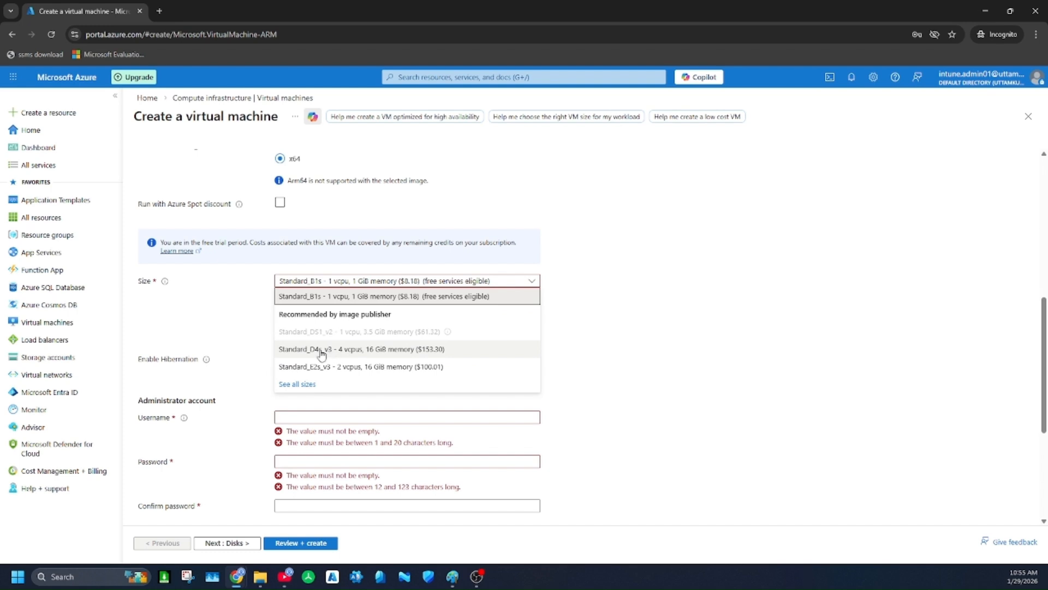
click(239, 303)
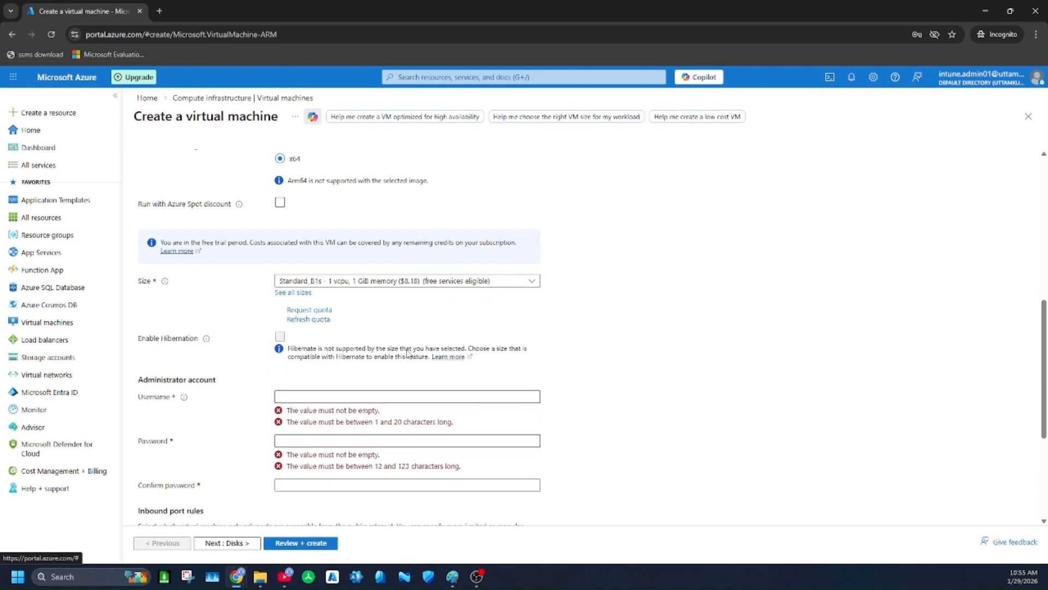
click(306, 293)
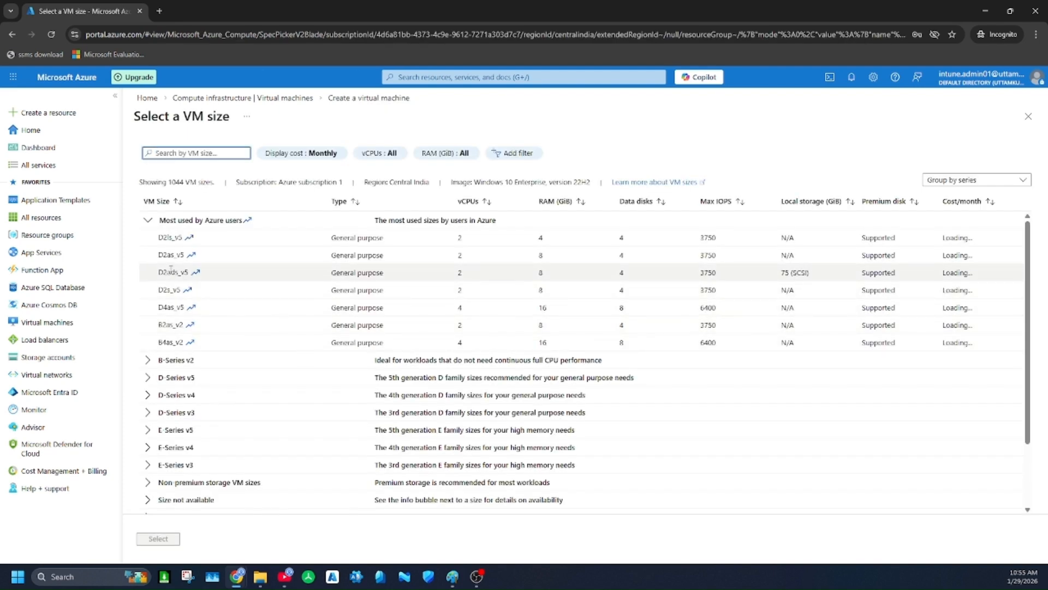
click(177, 257)
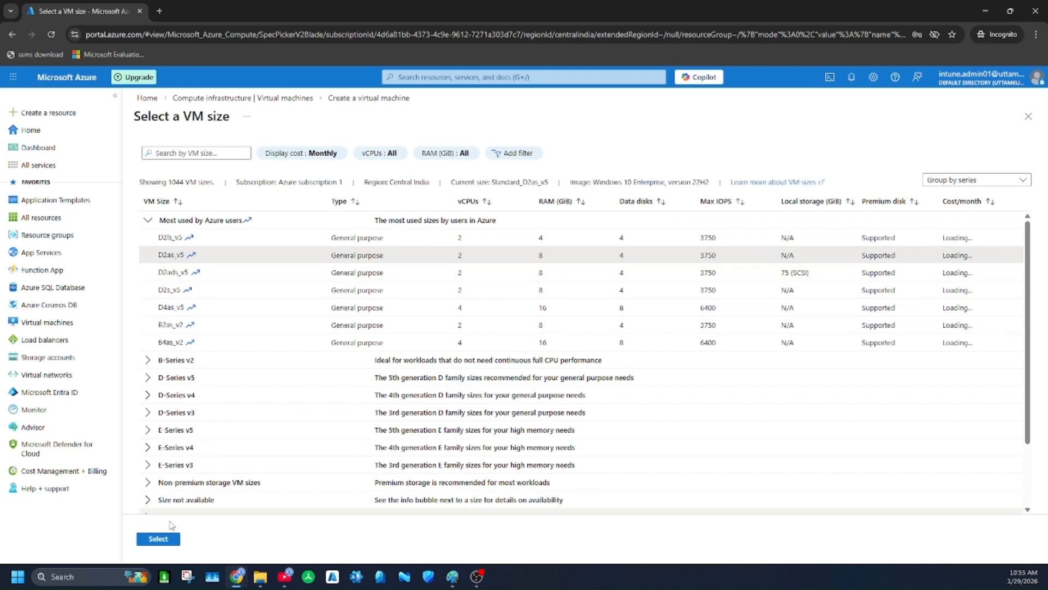
click(158, 539)
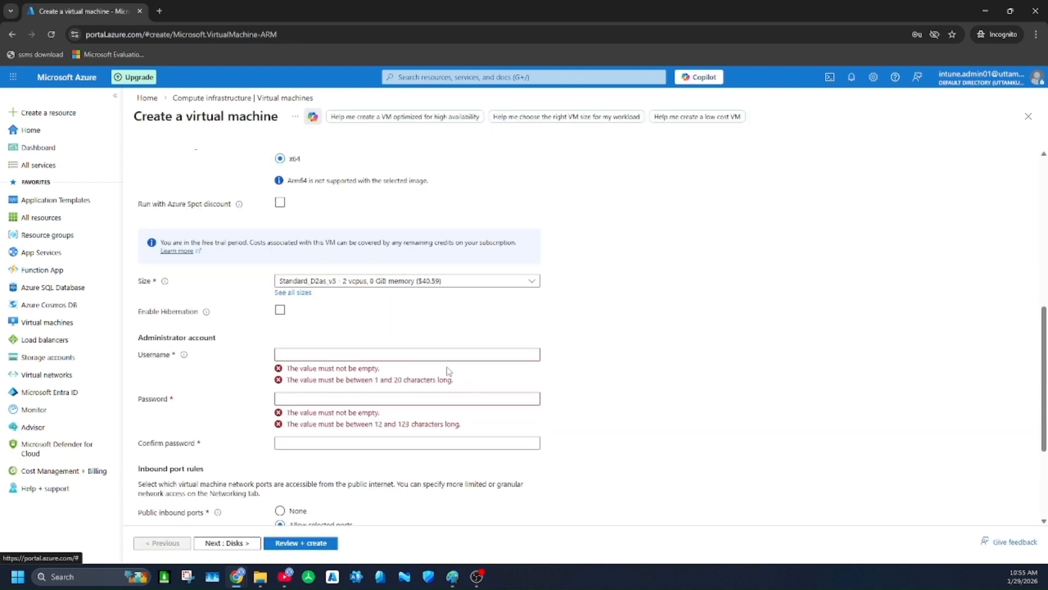
- Set the administrator account's username to azureuser
scroll(284, 349, down, 2)
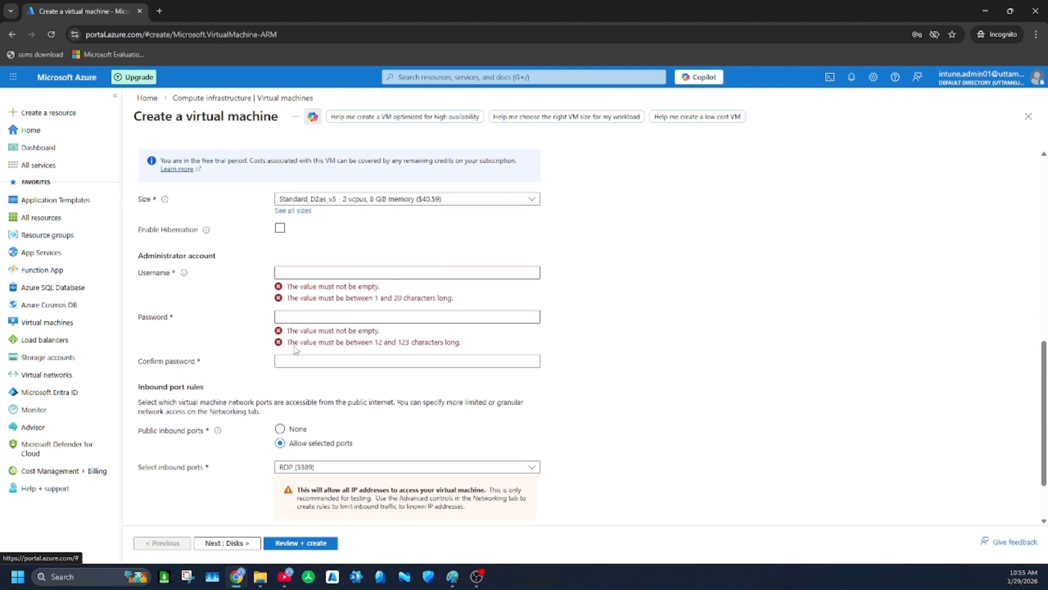
click(305, 245)
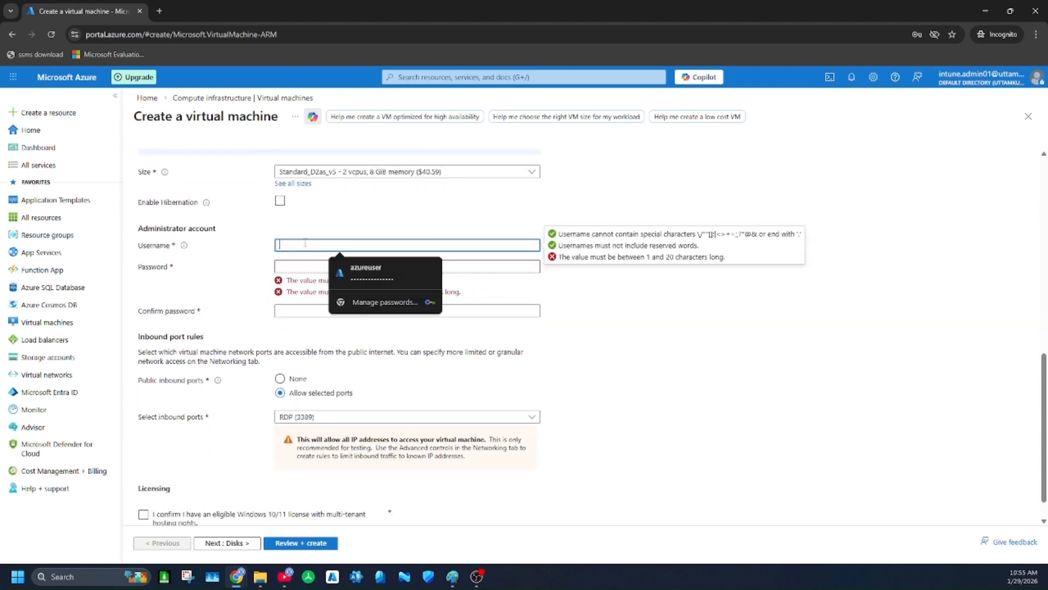
text(a)
key(BackSpace)
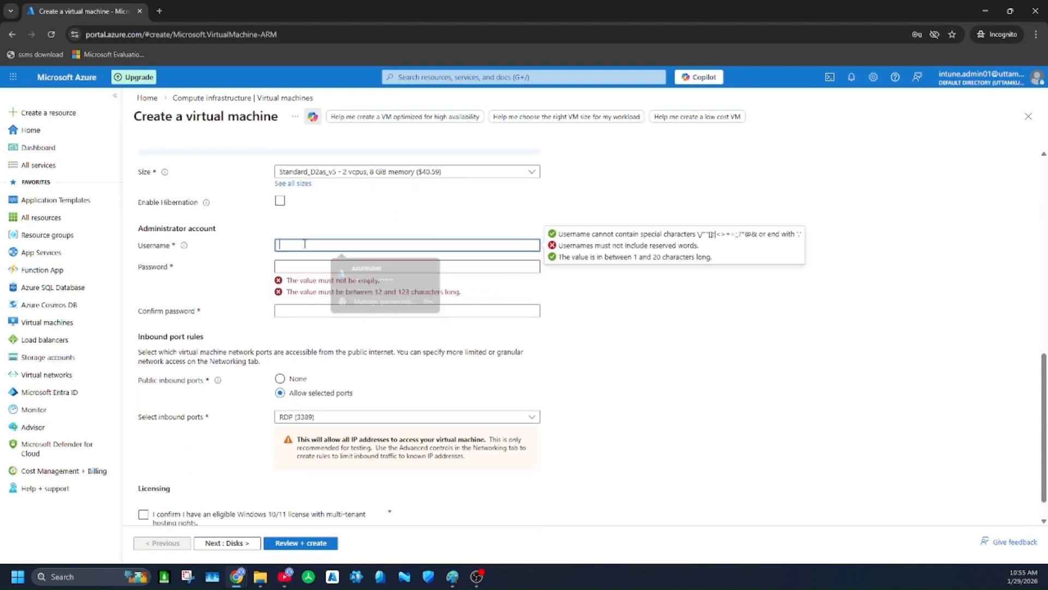
text(azureuser)
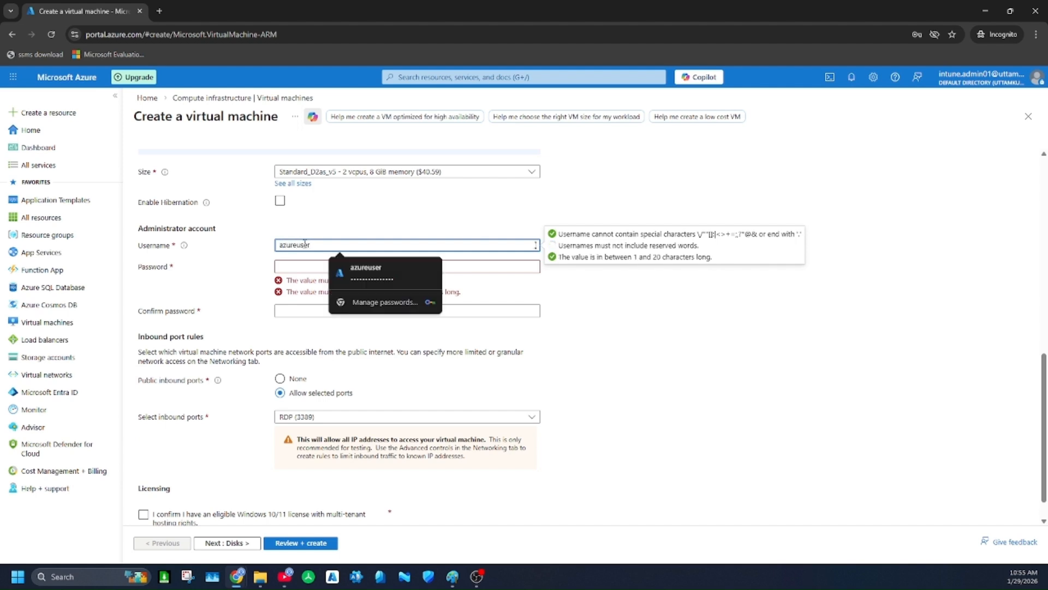
text(01)
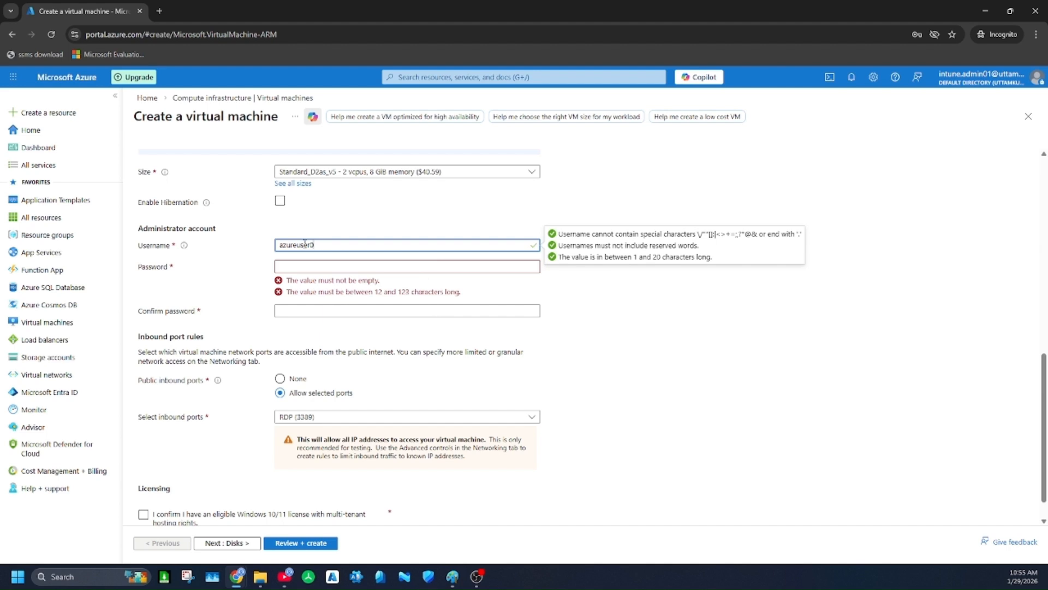
key(BackSpace)
key(Tab)
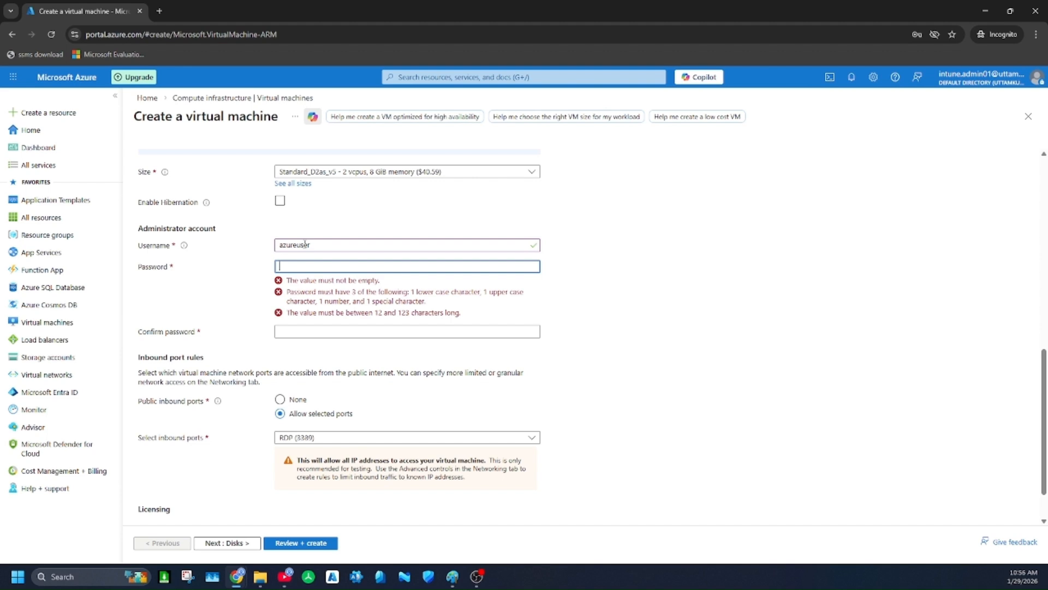
- Enter the administrator account's password and repeat it in the password confirmation
text(••••••)
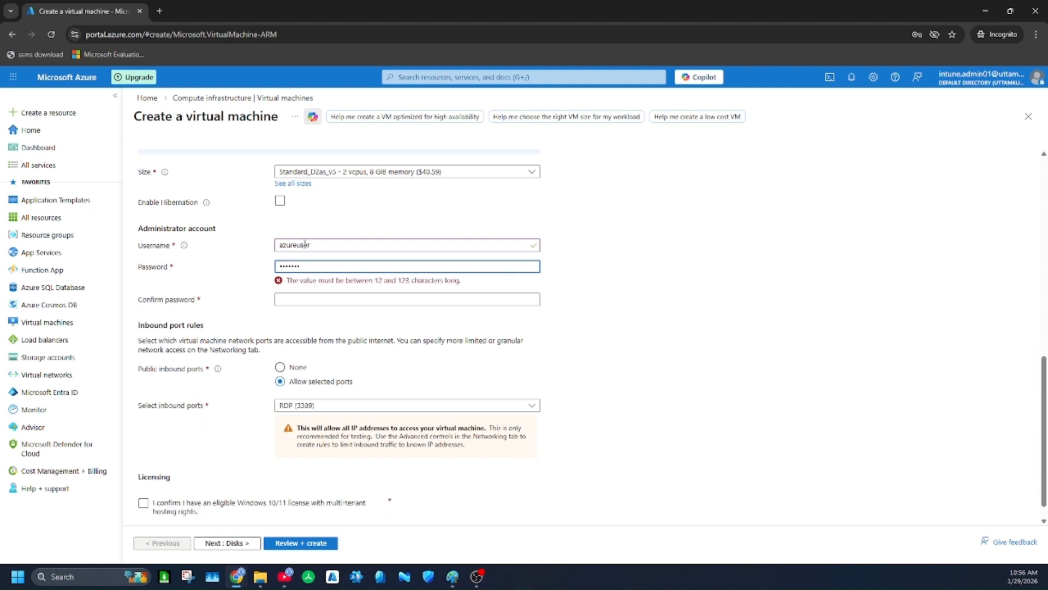
key(ctrl+a)
text(••••••••••)
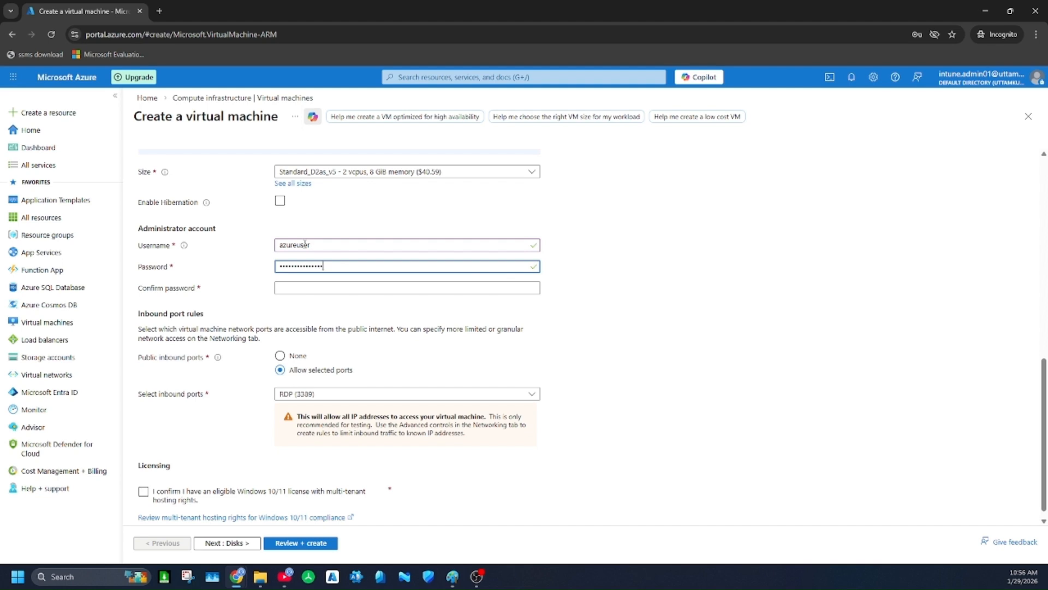
key(Tab)
text(••••)
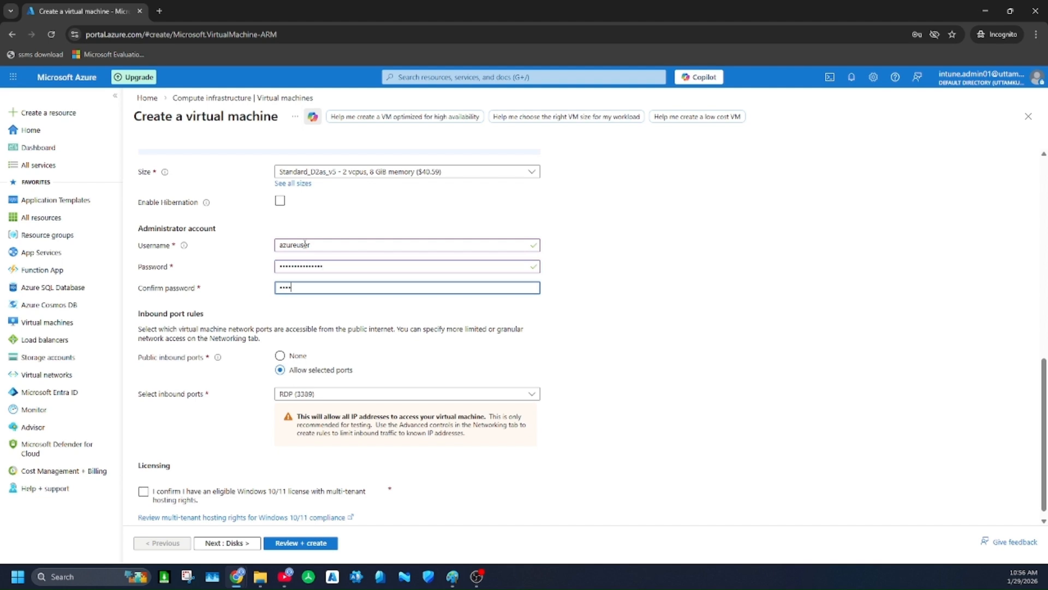
text(•••••••••)
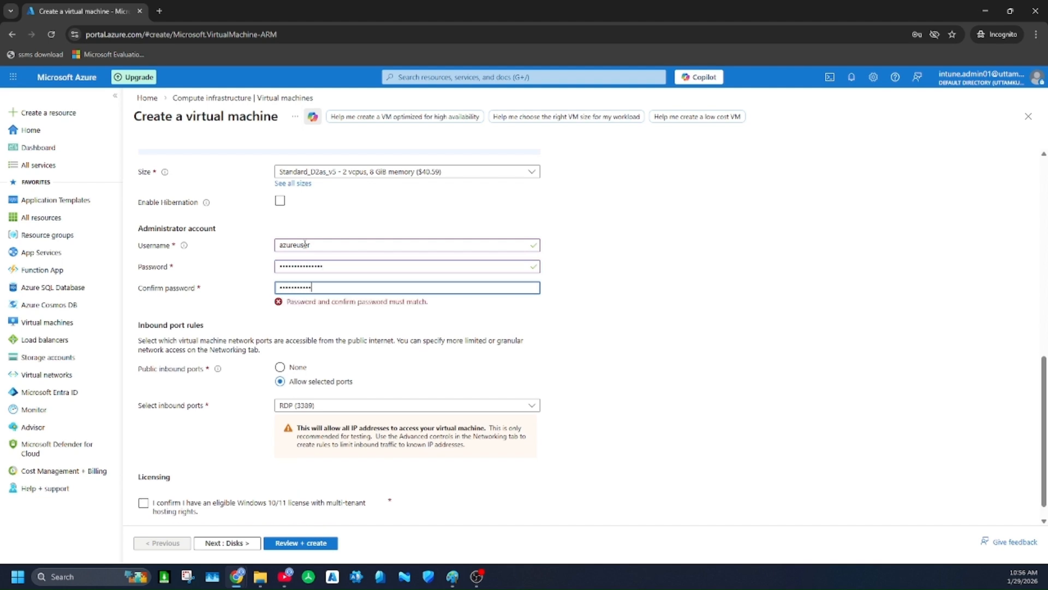
text(••)
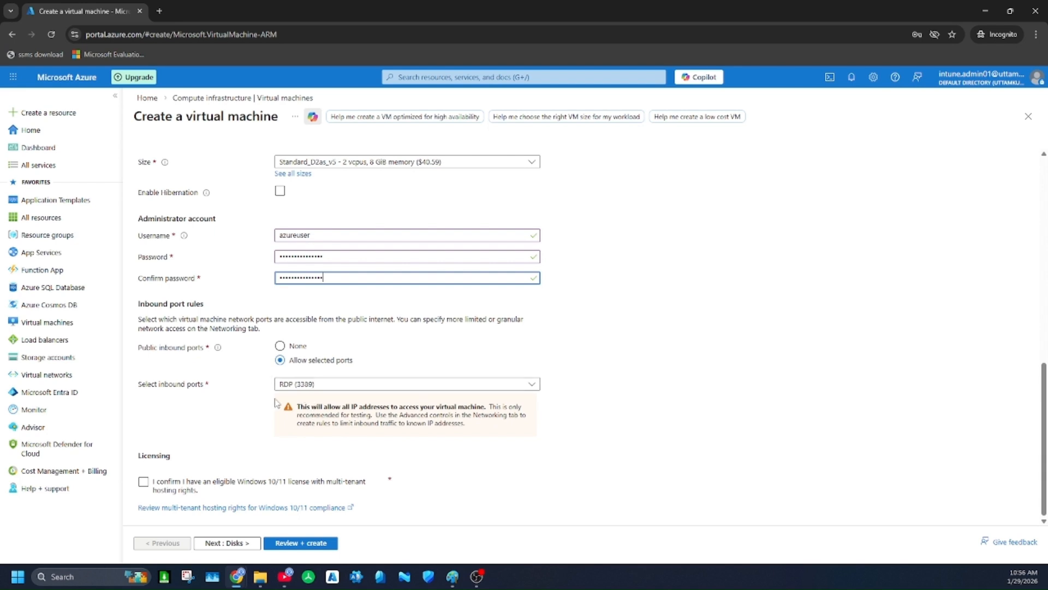
- Confirm the eligible Windows 10/11 license and set the OS disk type to Standard SSD (locally-redundant storage)
click(144, 482)
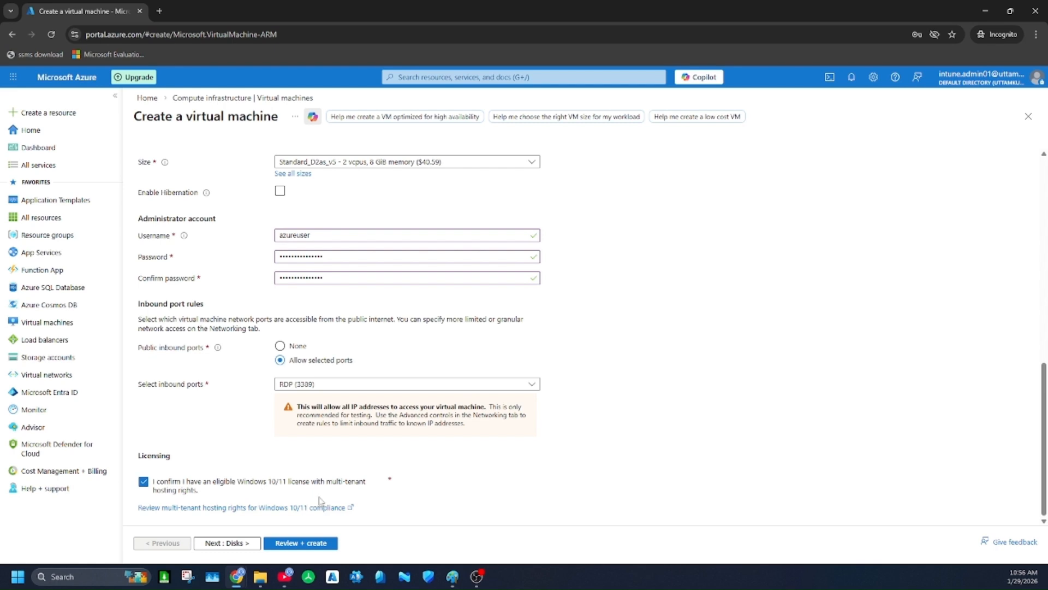
click(248, 543)
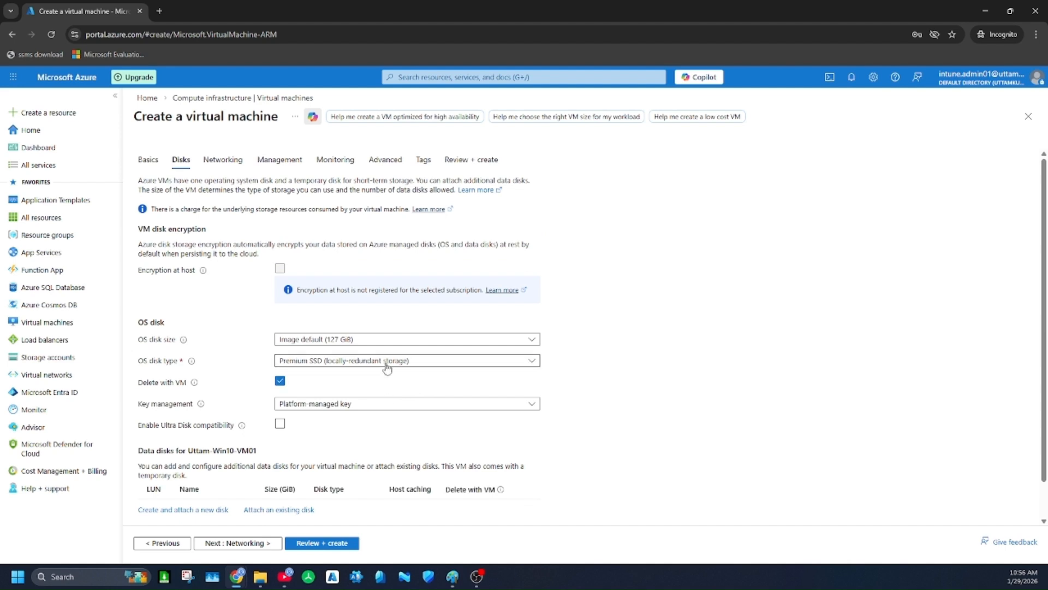
click(386, 363)
click(301, 220)
scroll(429, 406, down, 1)
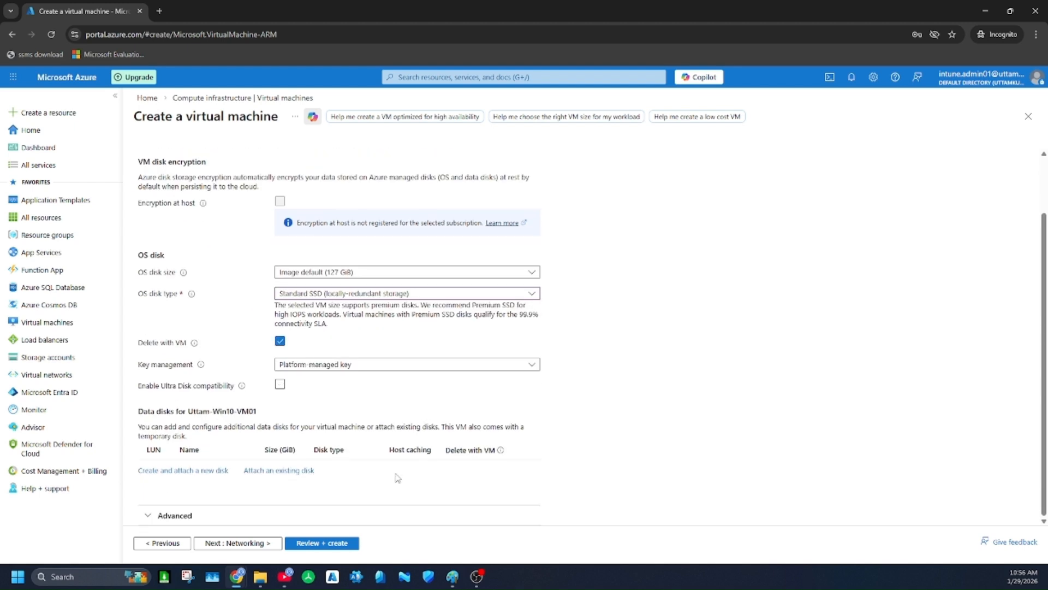
- In the networking settings, edit the virtual network and rename it to the owner's first name followed by -Win-Vnet
click(264, 542)
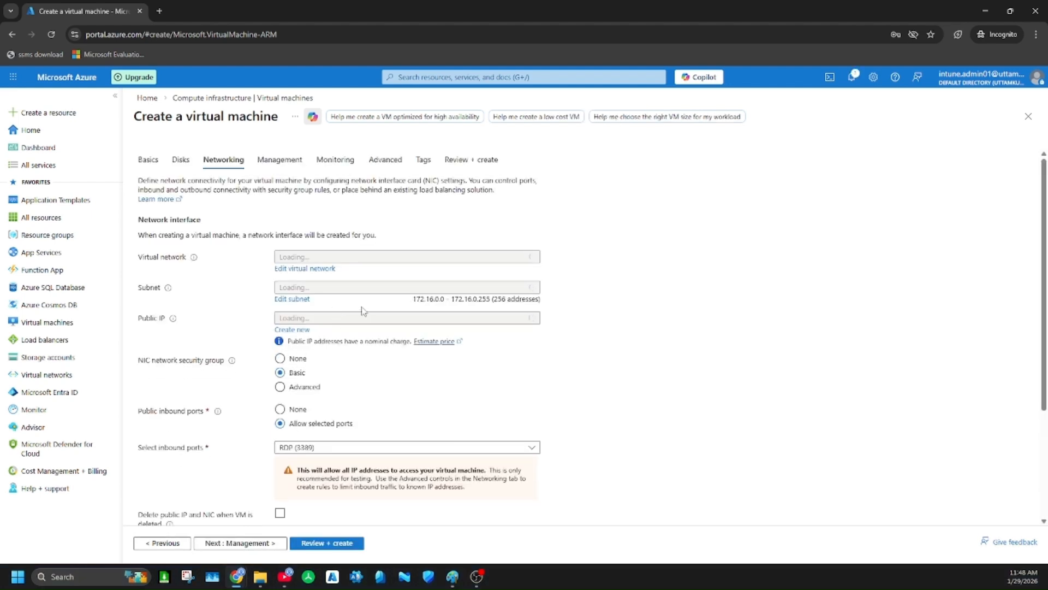
click(328, 269)
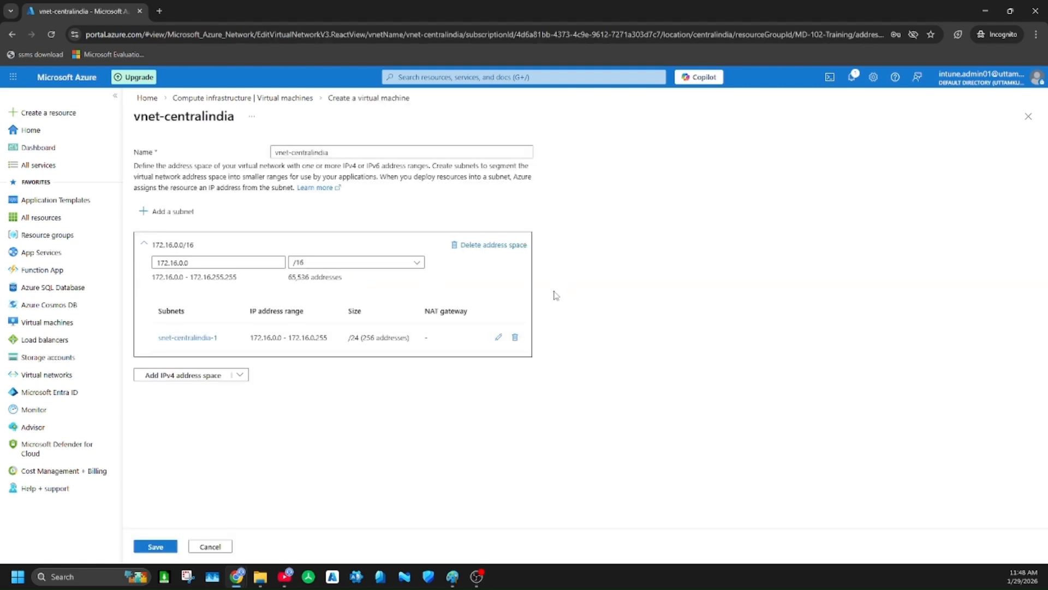
drag(339, 153, 241, 145)
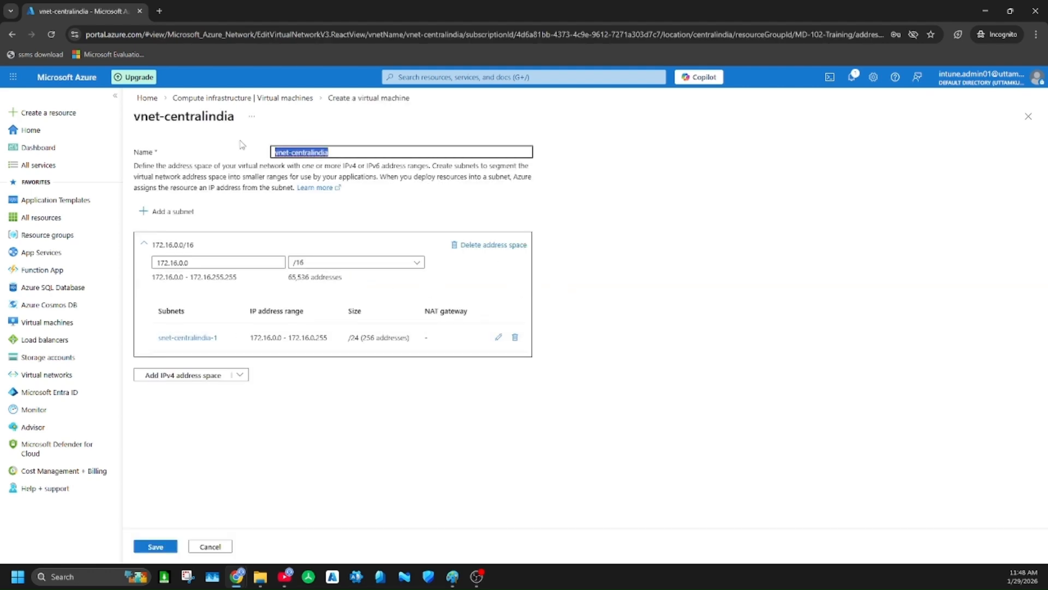
text(Uttam)
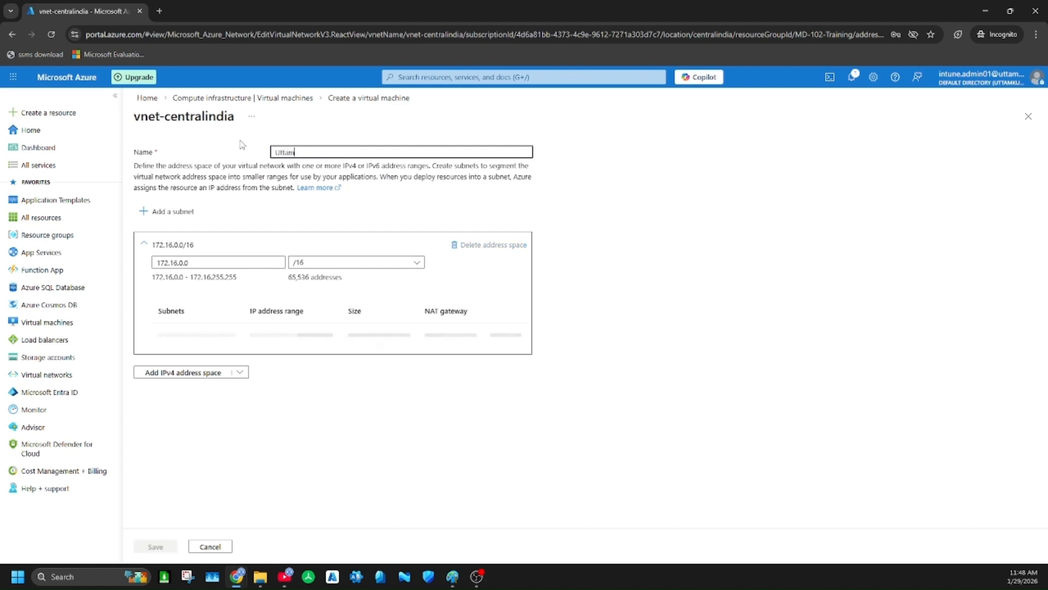
text(-v)
key(BackSpace)
text(Win)
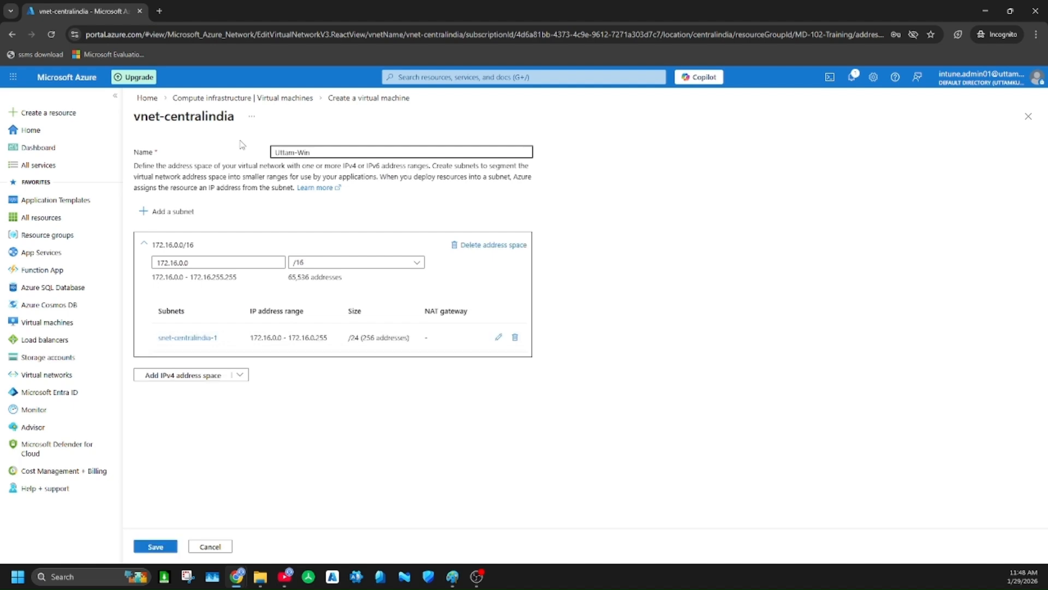
text(-Vnet)
- Set the virtual network's IPv4 address space to 192.168.1.0 with a /24 prefix
drag(262, 263, 136, 249)
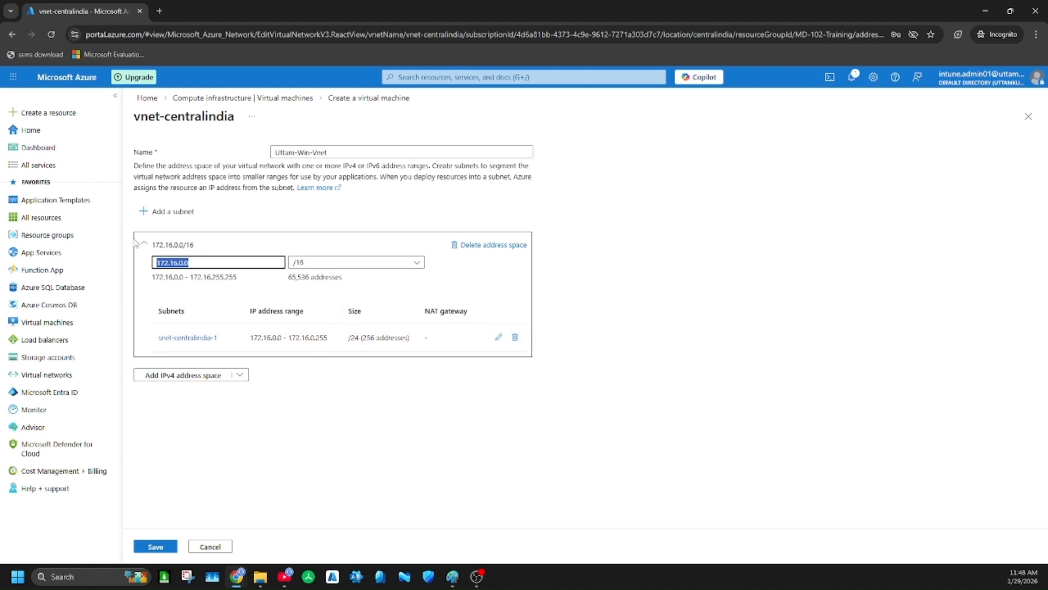
text(192.)
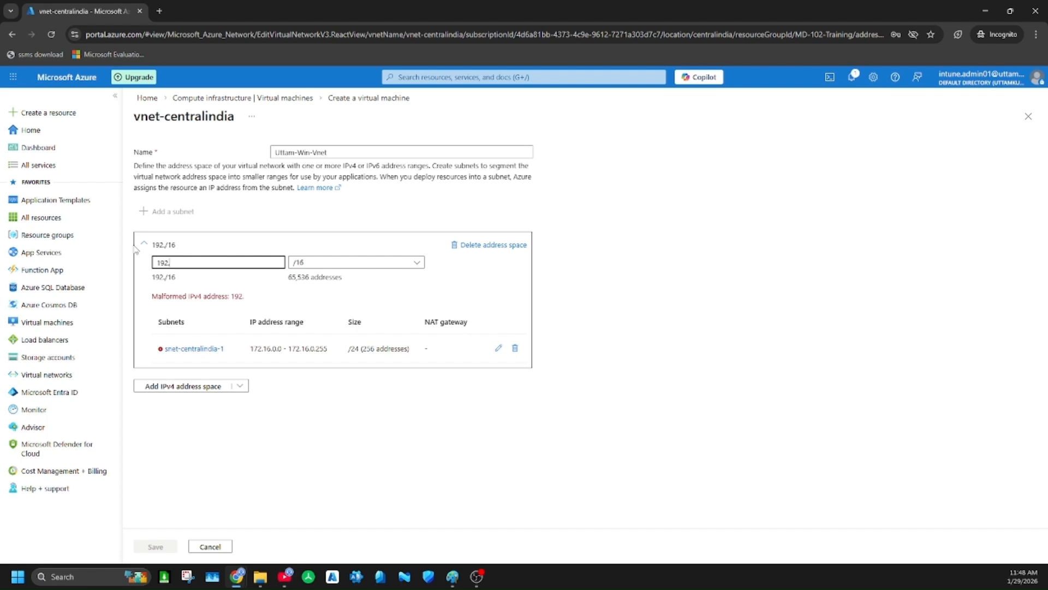
text(168.1.0)
click(382, 262)
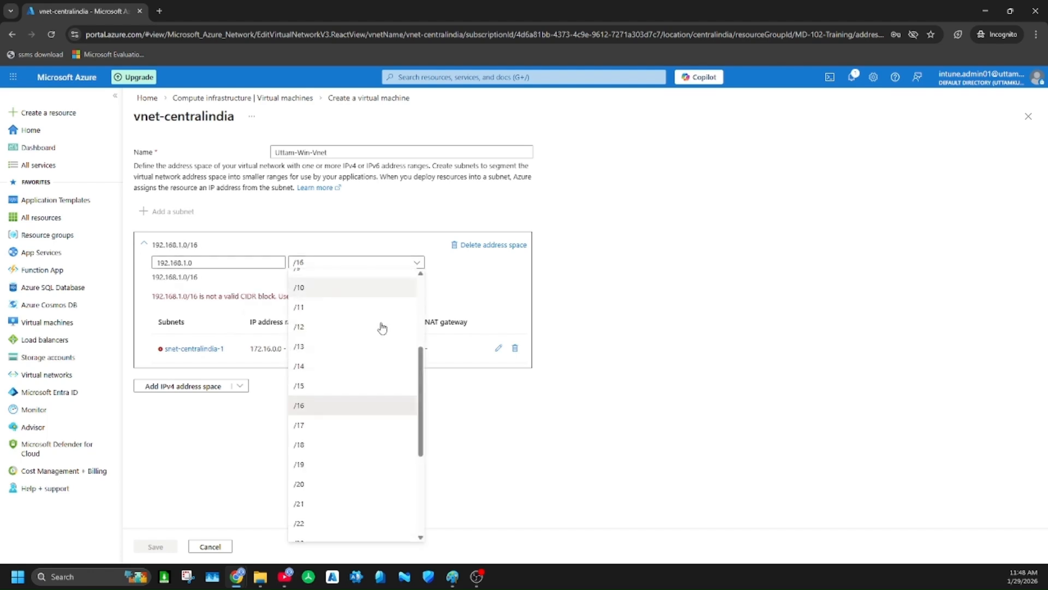
scroll(328, 498, down, 3)
click(307, 456)
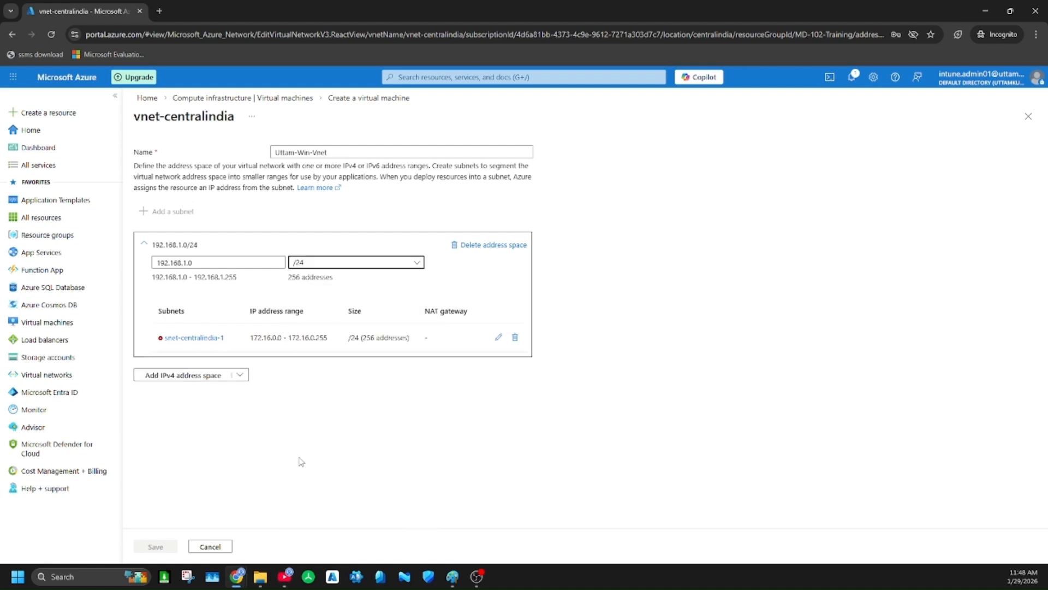
- Edit the existing subnet: name it Device-Subnet, choose the 192.168.1.0/24 address range, set its size to /27 (32 addresses), and save it
click(499, 338)
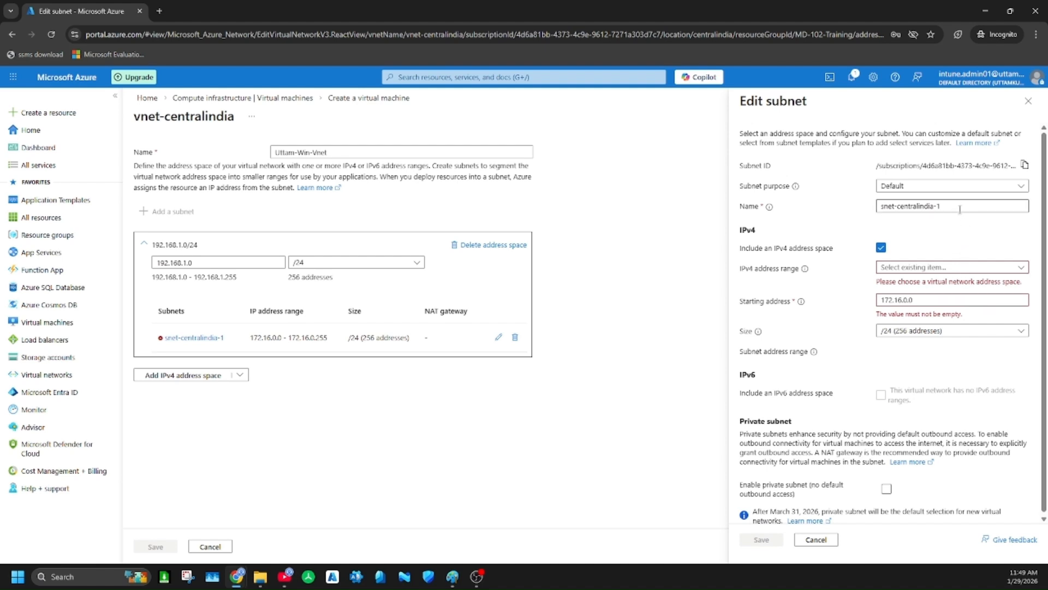
drag(960, 208, 877, 207)
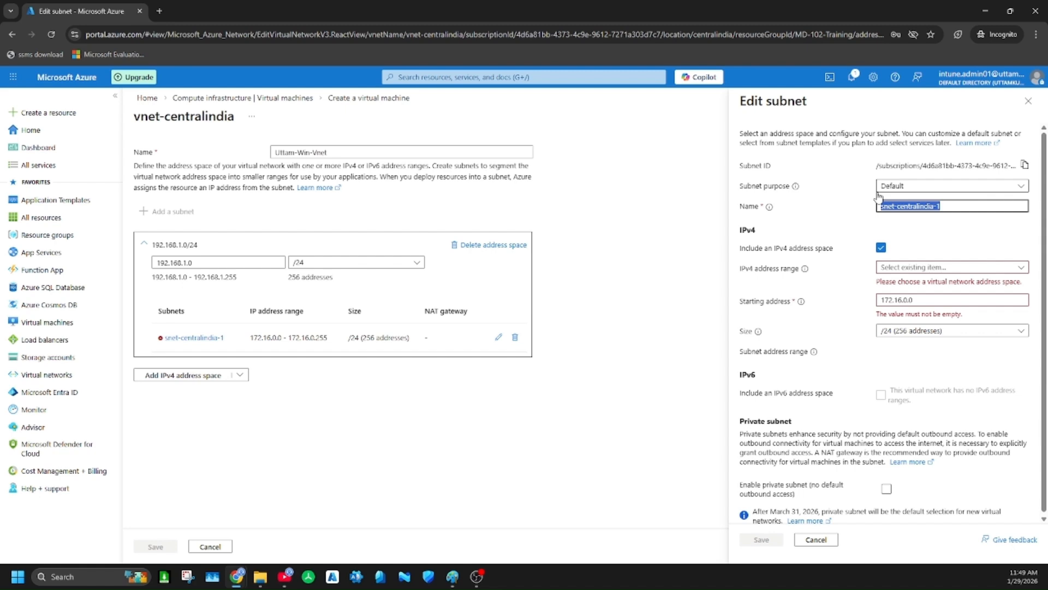
text(Device-Sub)
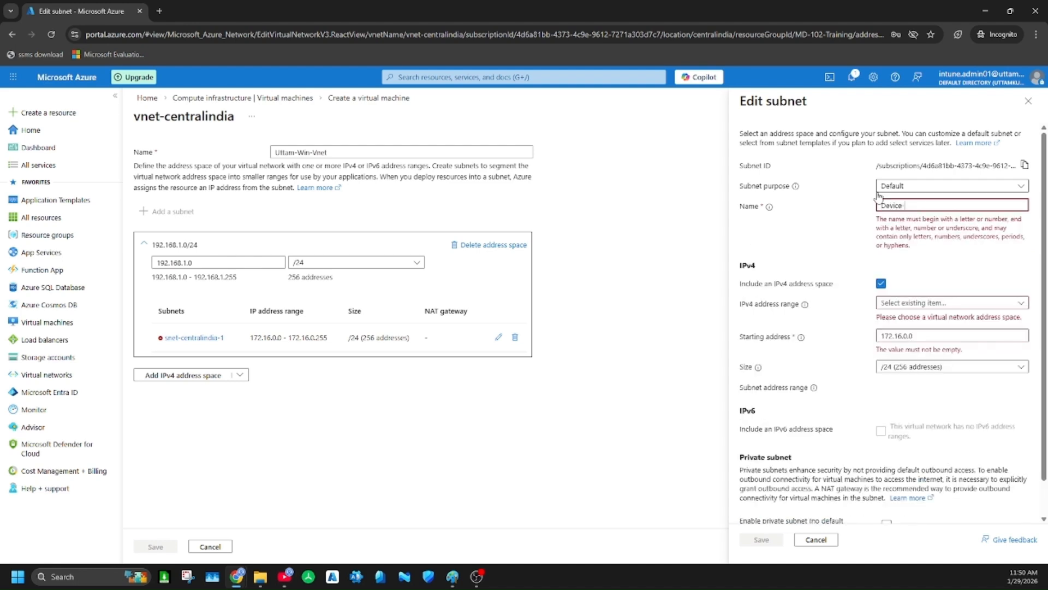
text(net)
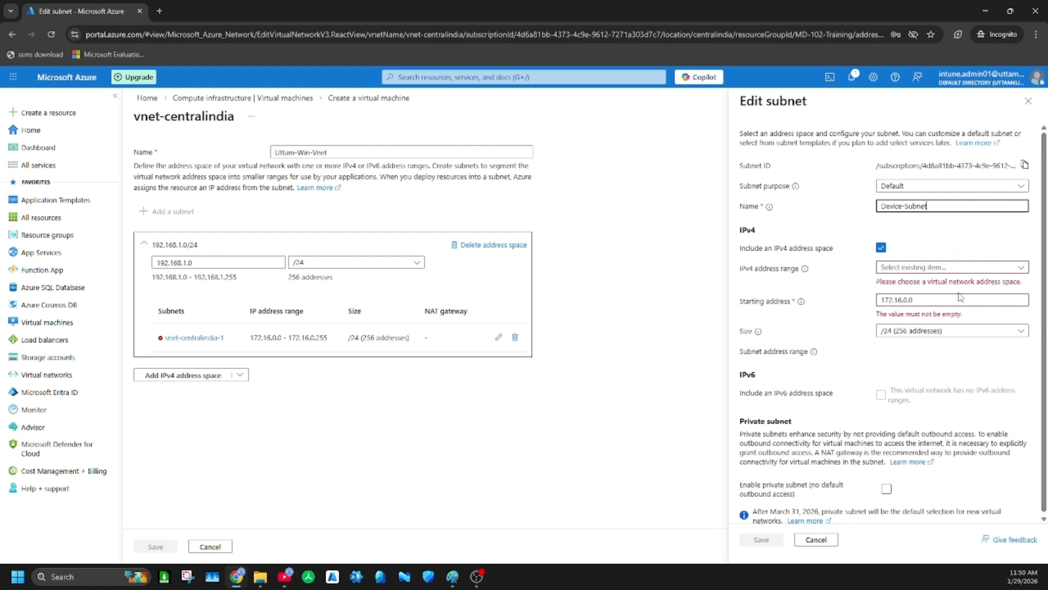
click(950, 268)
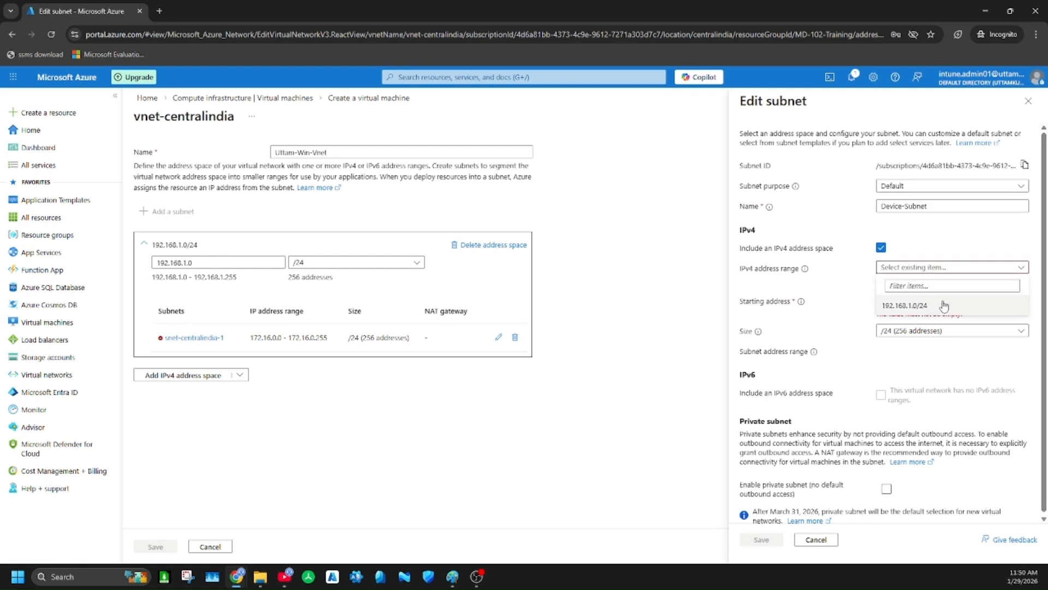
click(940, 306)
click(947, 320)
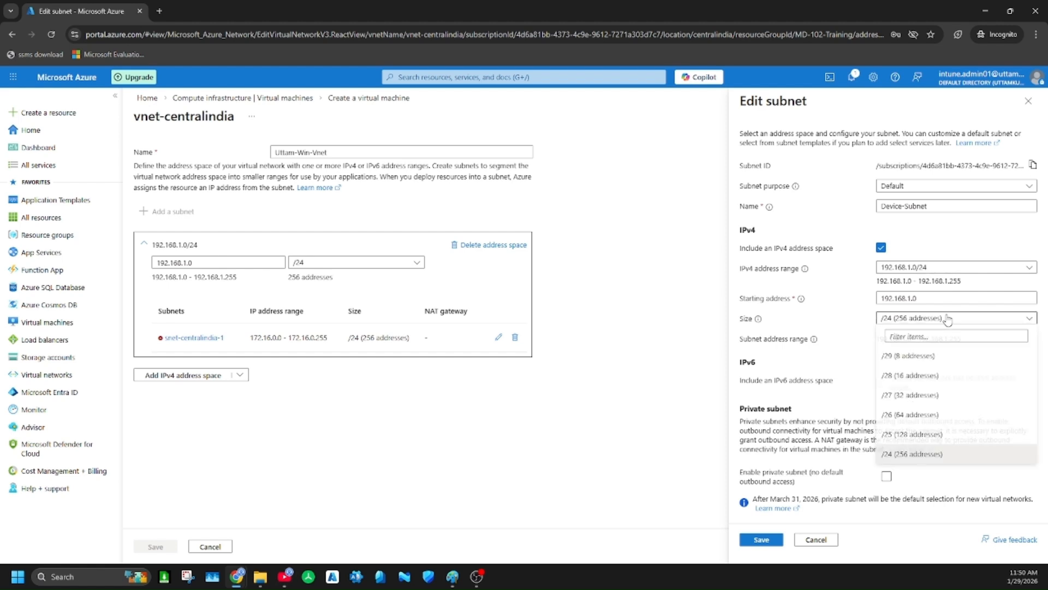
click(922, 397)
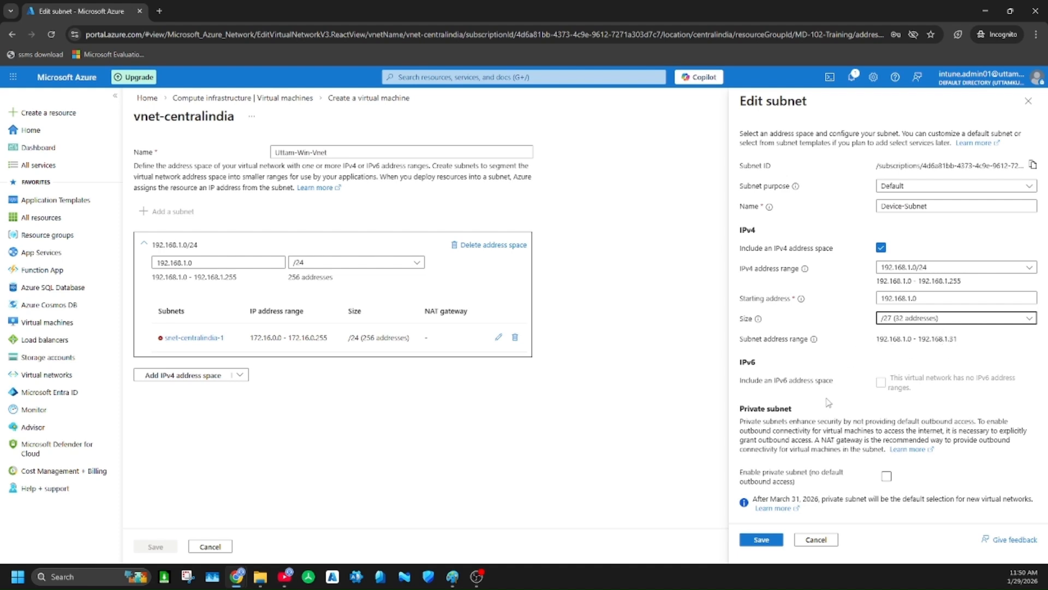
click(767, 540)
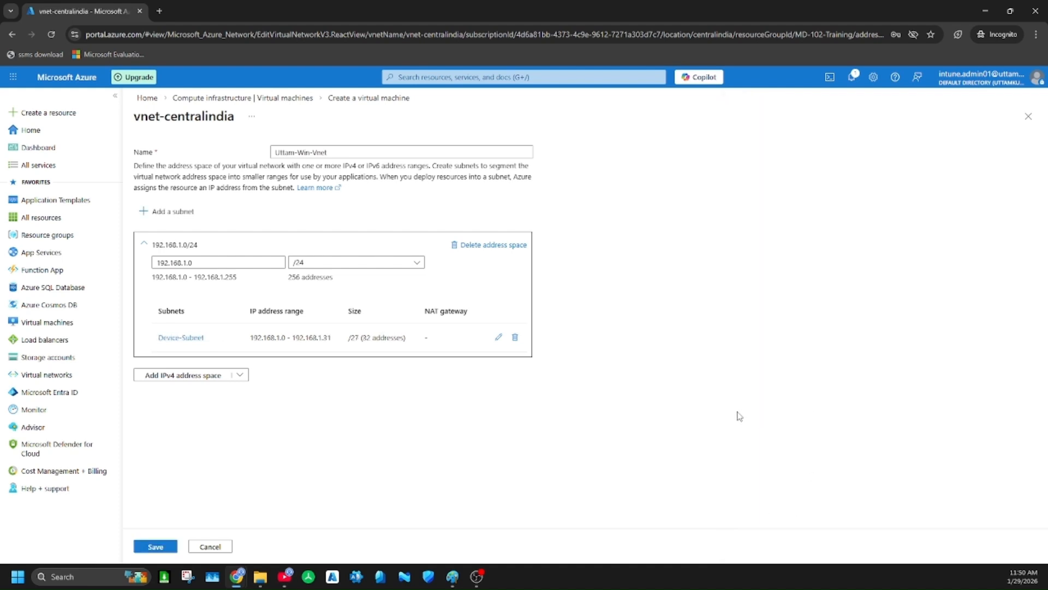
- Add a second subnet named Win365-Subnet with a size of /27 (32 addresses)
click(176, 217)
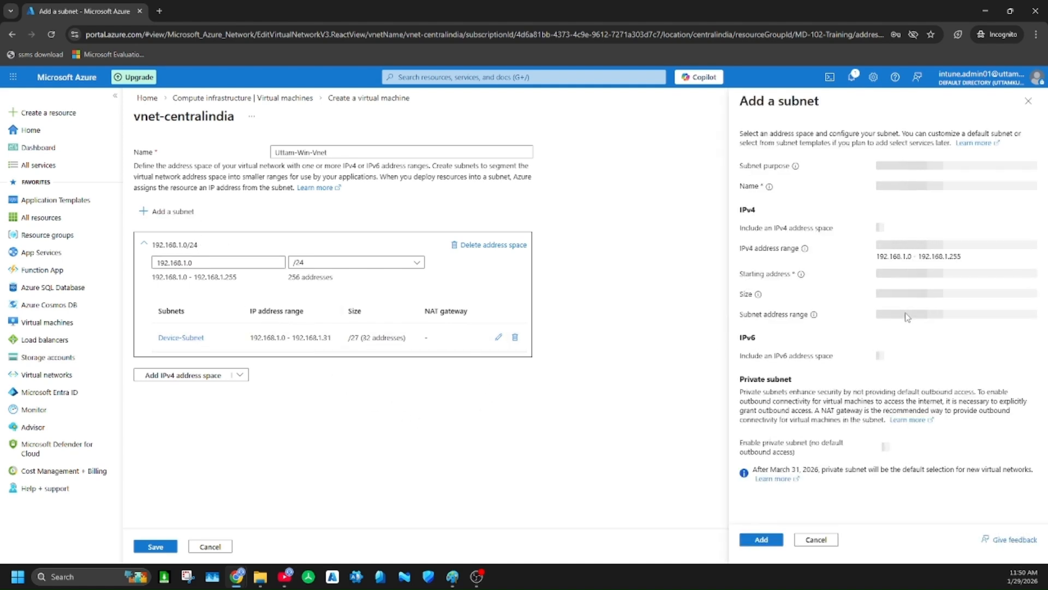
double_click(917, 188)
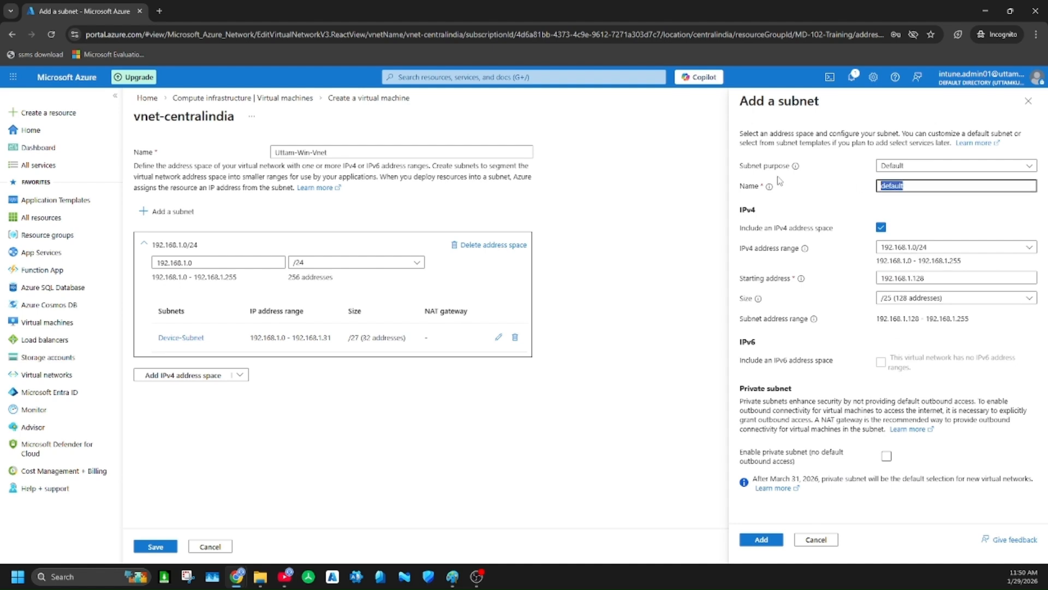
text(Win365-)
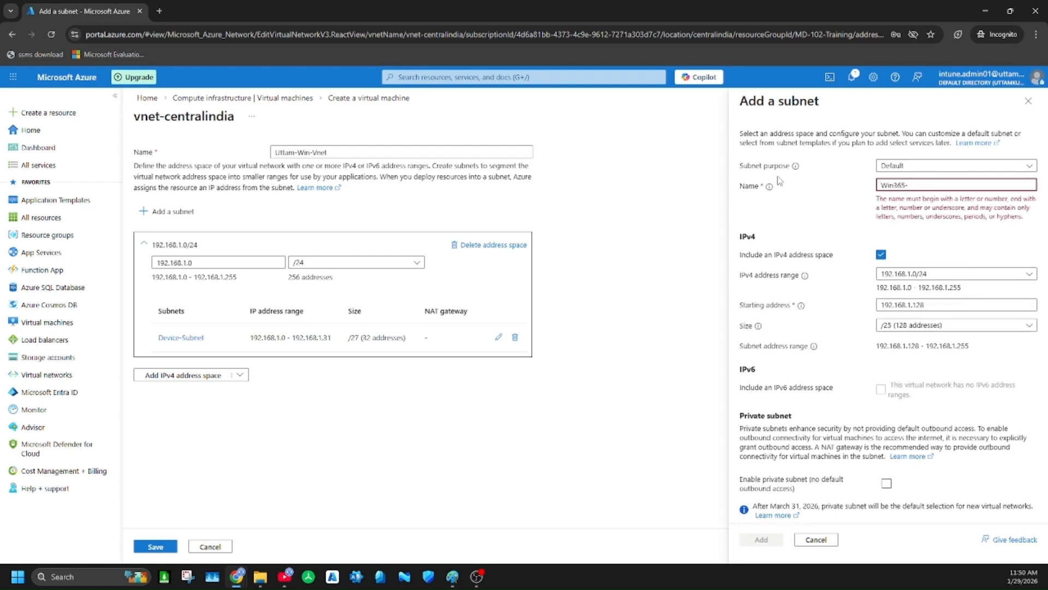
text(Subnet)
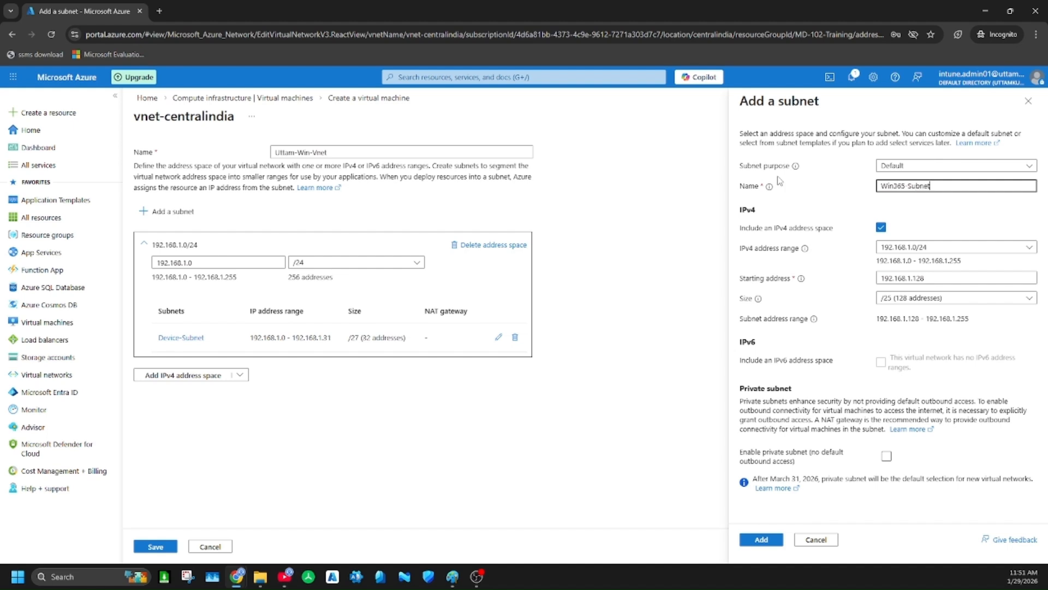
click(953, 299)
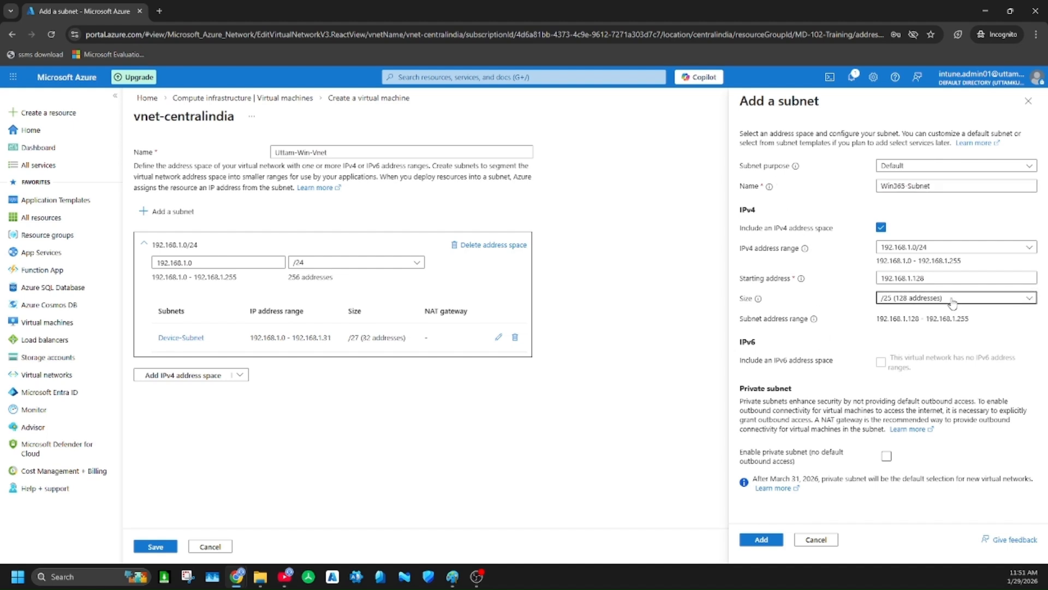
click(931, 376)
click(768, 541)
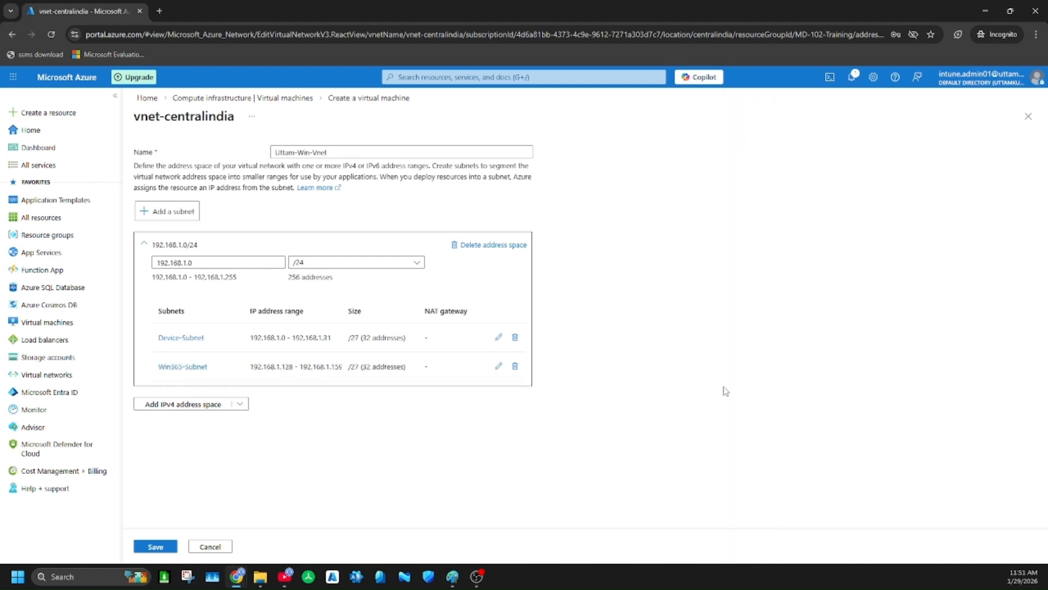
- Add a third subnet named Active-Directory-Subnet with a size of /27 (32 addresses), and save the virtual network
click(172, 212)
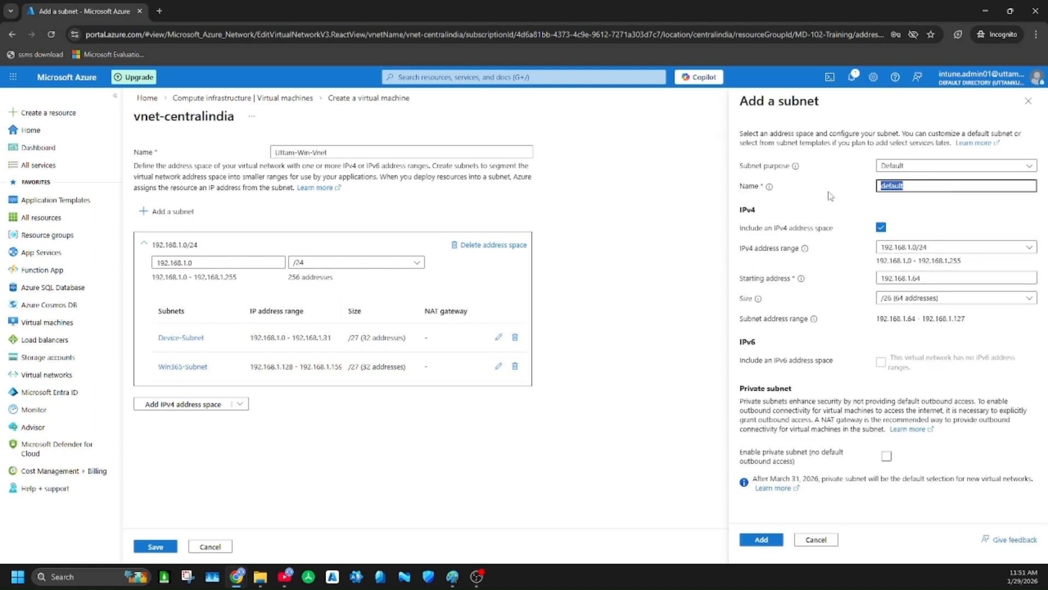
text(Active-Directory-Subnet)
click(939, 298)
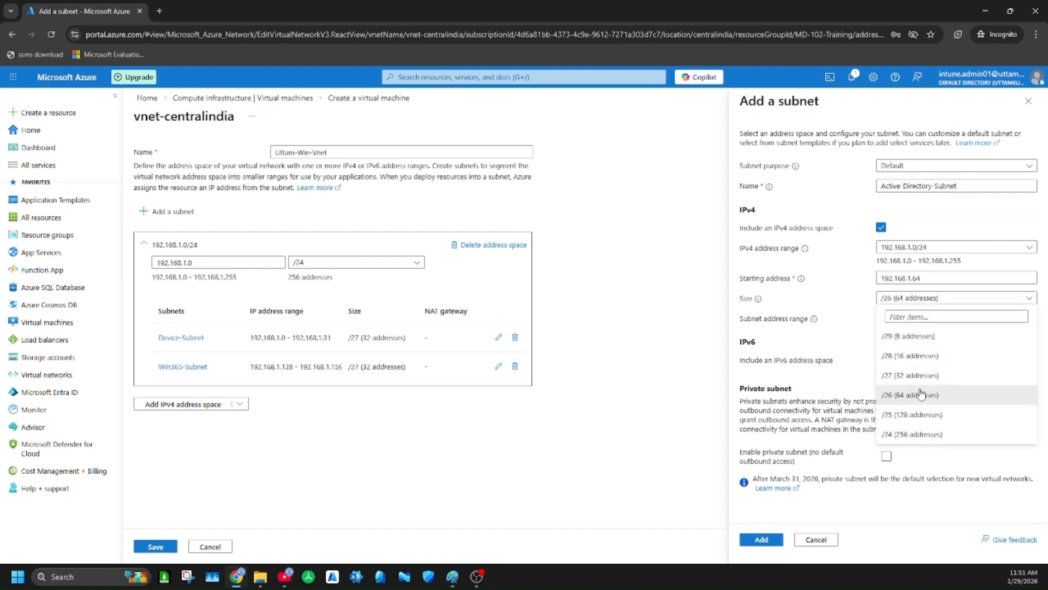
click(922, 376)
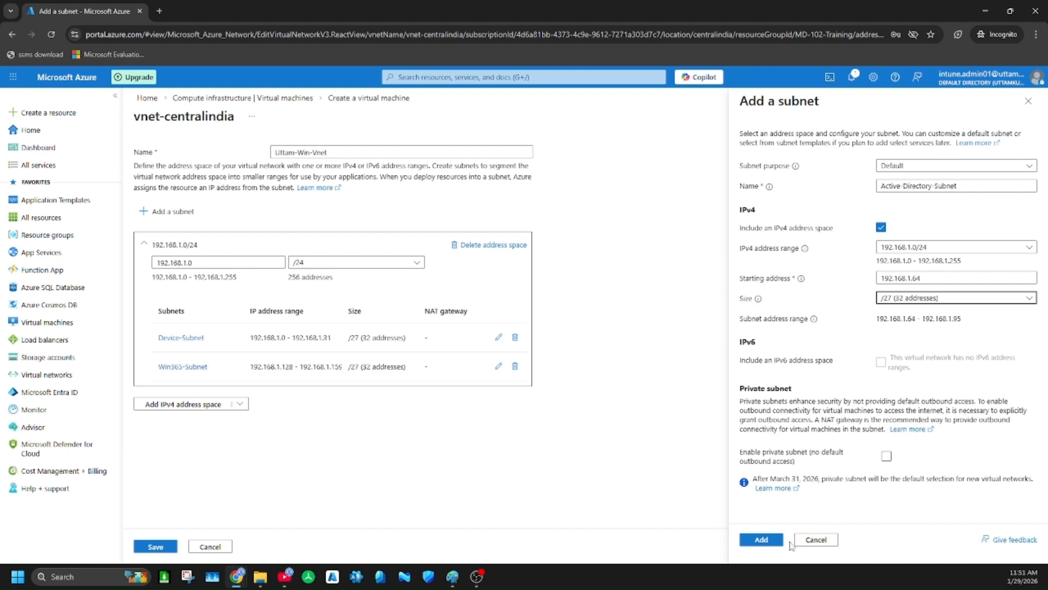
click(781, 540)
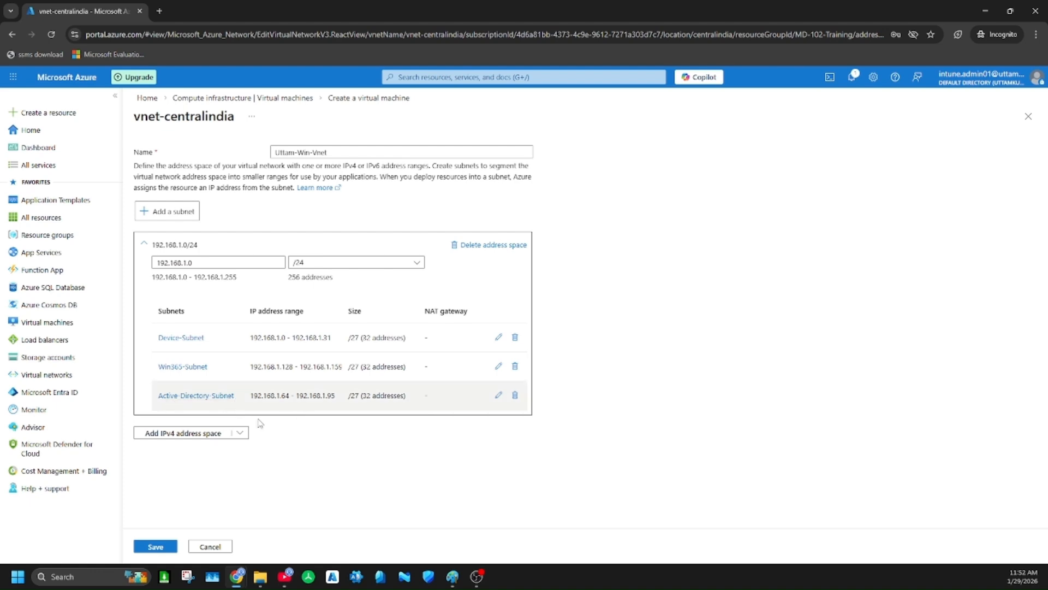
click(164, 547)
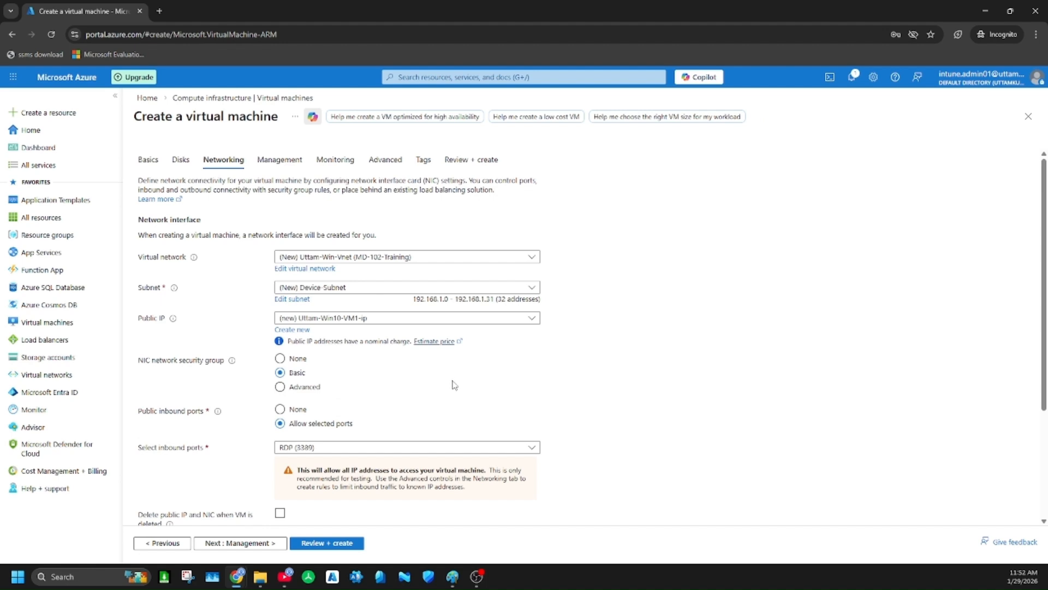
- Enable deletion of the public IP and NIC when the VM is deleted, and proceed to the management settings
scroll(450, 385, down, 3)
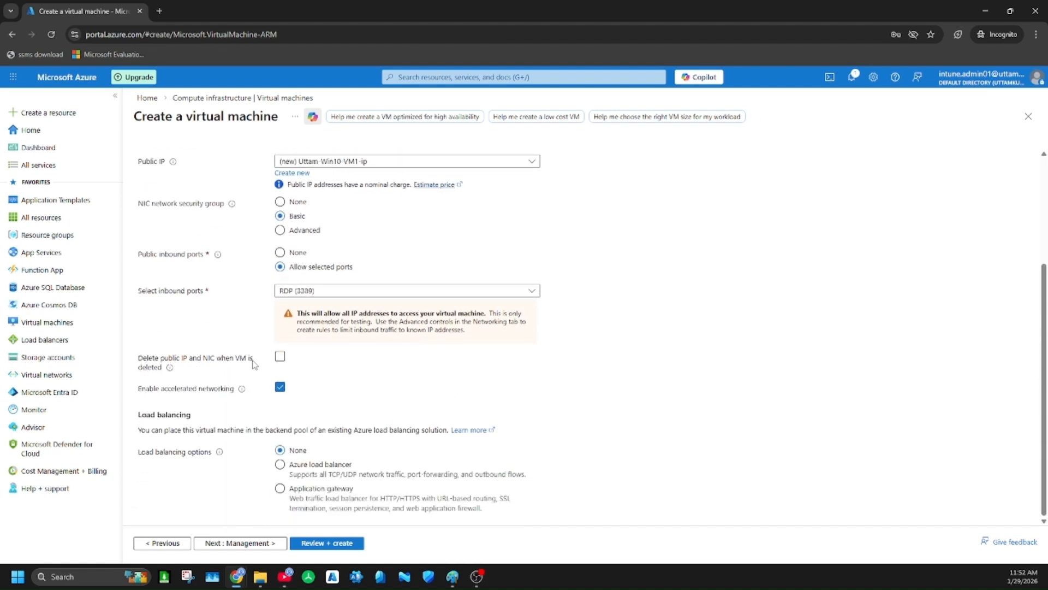
click(279, 358)
click(237, 542)
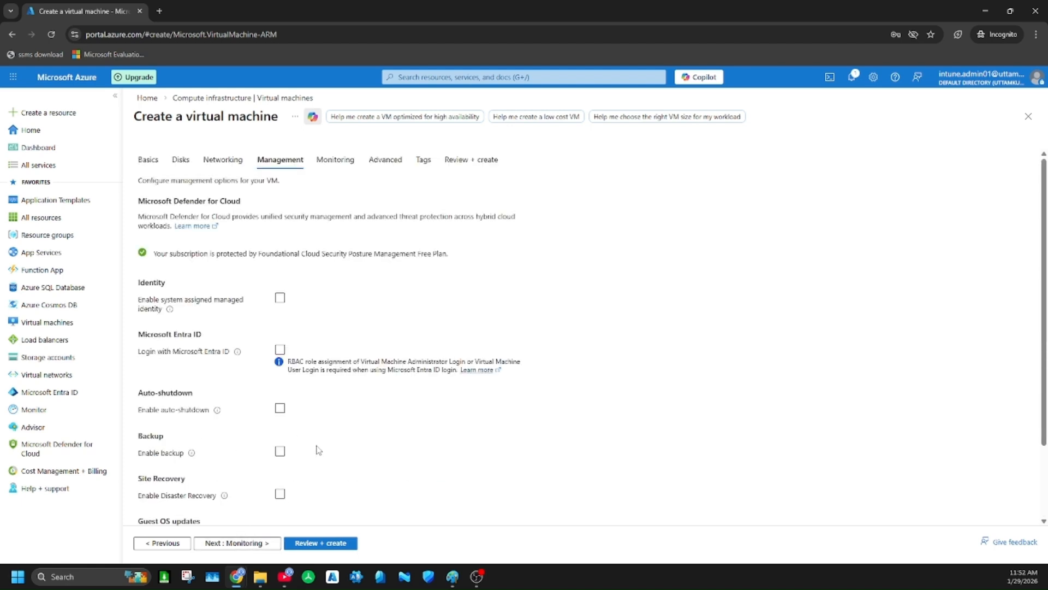
- Keep the default management options and disable boot diagnostics in the monitoring settings
scroll(352, 455, down, 2)
scroll(363, 397, up, 1)
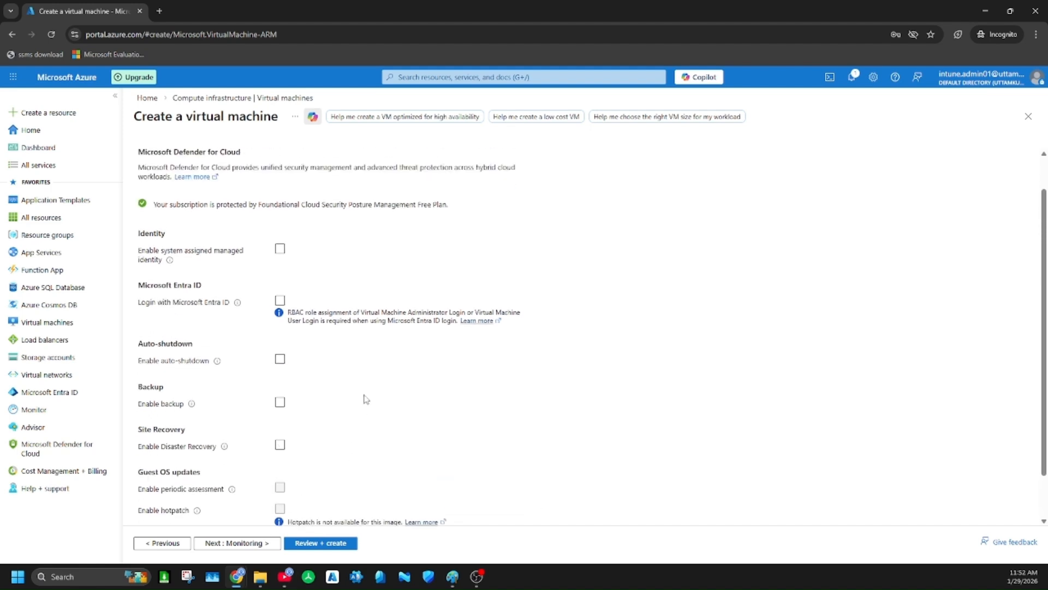
scroll(364, 401, up, 1)
scroll(382, 344, down, 2)
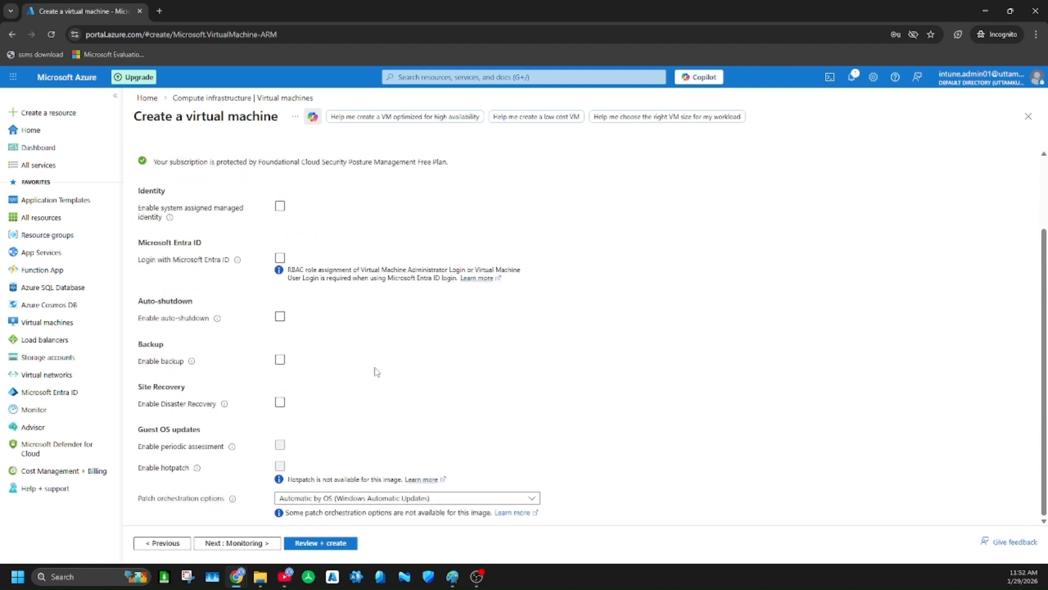
click(244, 543)
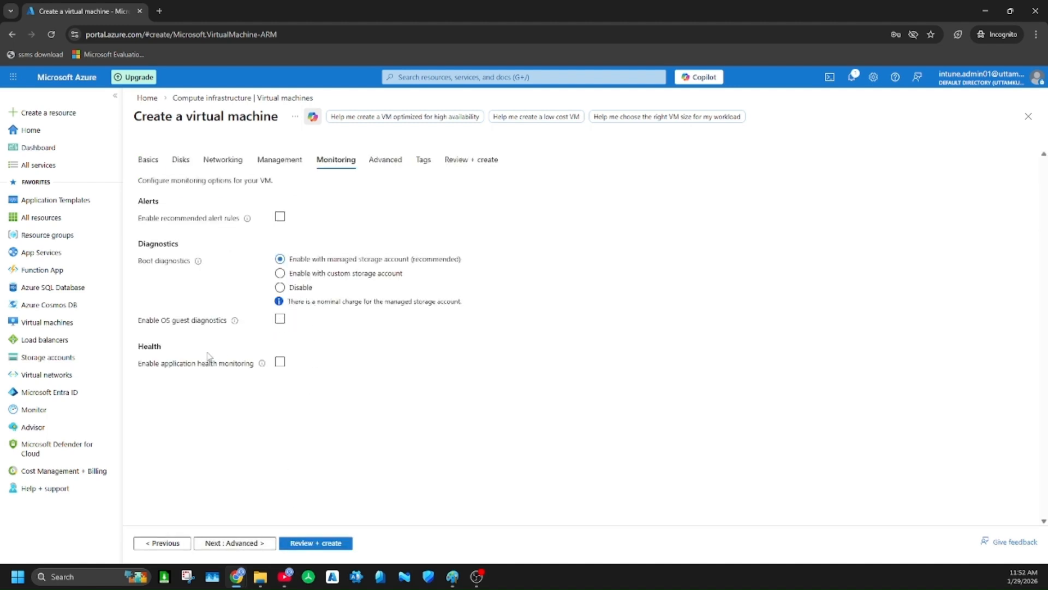
click(280, 288)
- Keep the default advanced settings, leave the tags empty, and proceed to the final review to check the VM's configuration summary
click(256, 542)
scroll(319, 355, down, 6)
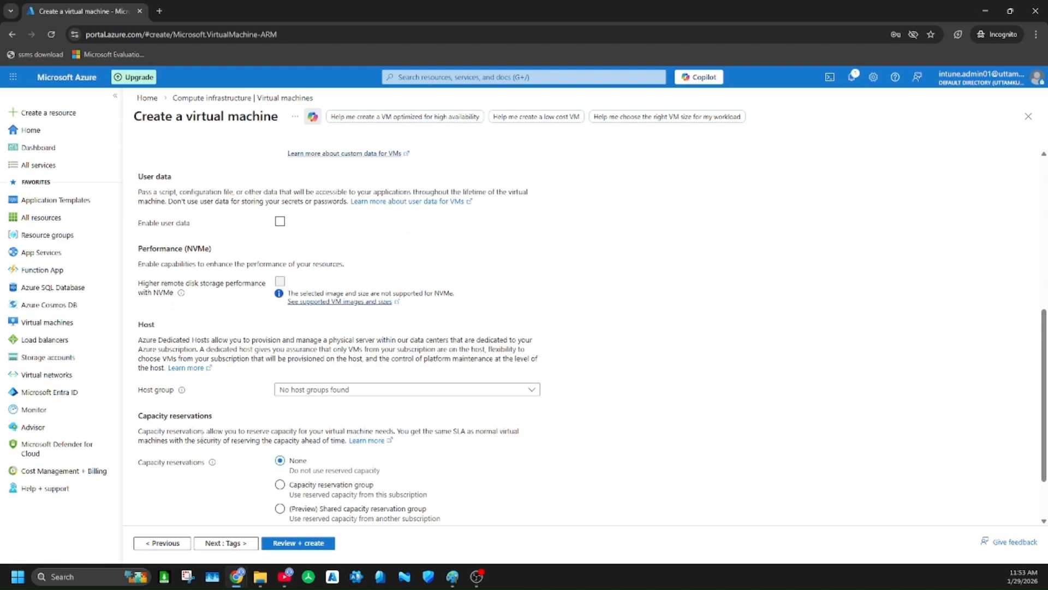
scroll(273, 431, down, 1)
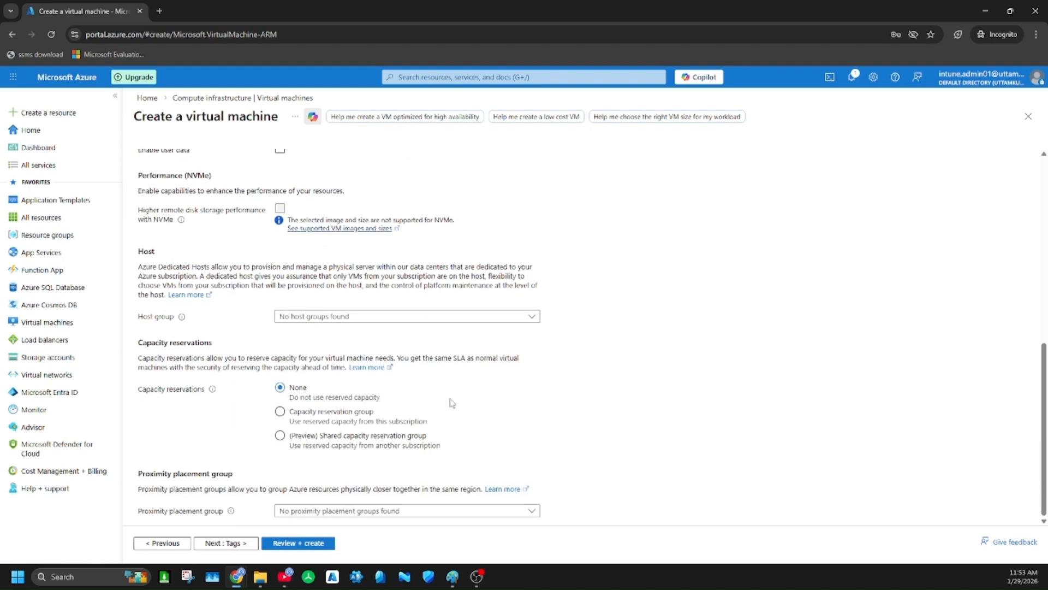
scroll(452, 403, up, 3)
scroll(459, 360, up, 4)
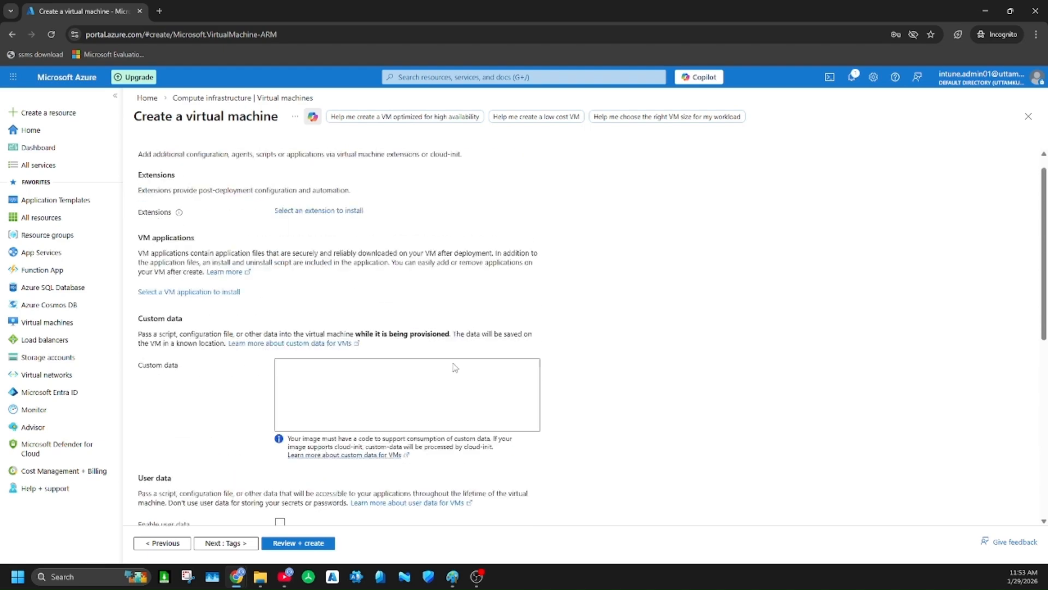
scroll(459, 382, down, 7)
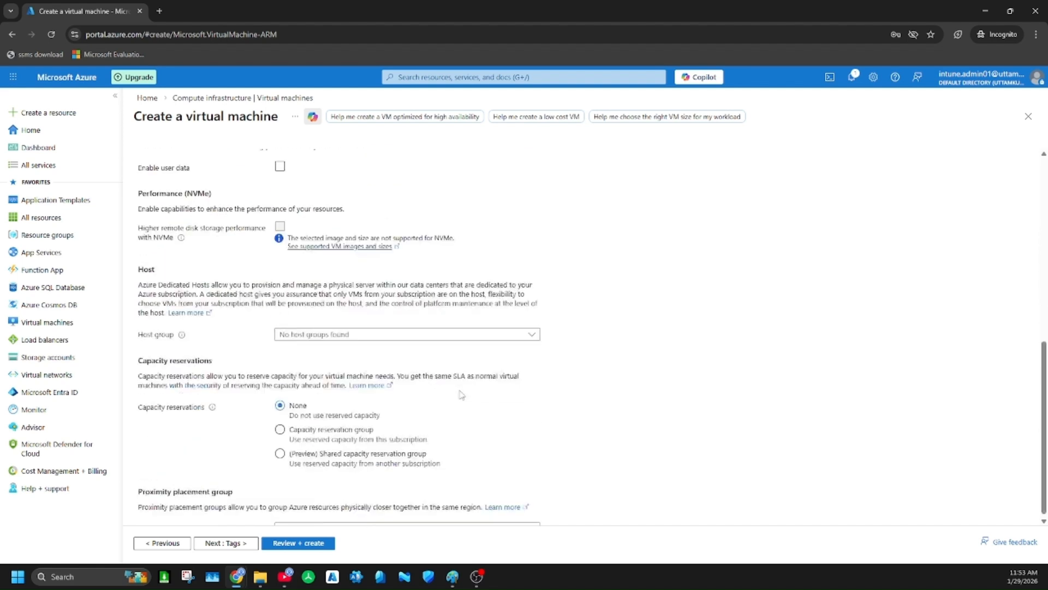
click(243, 543)
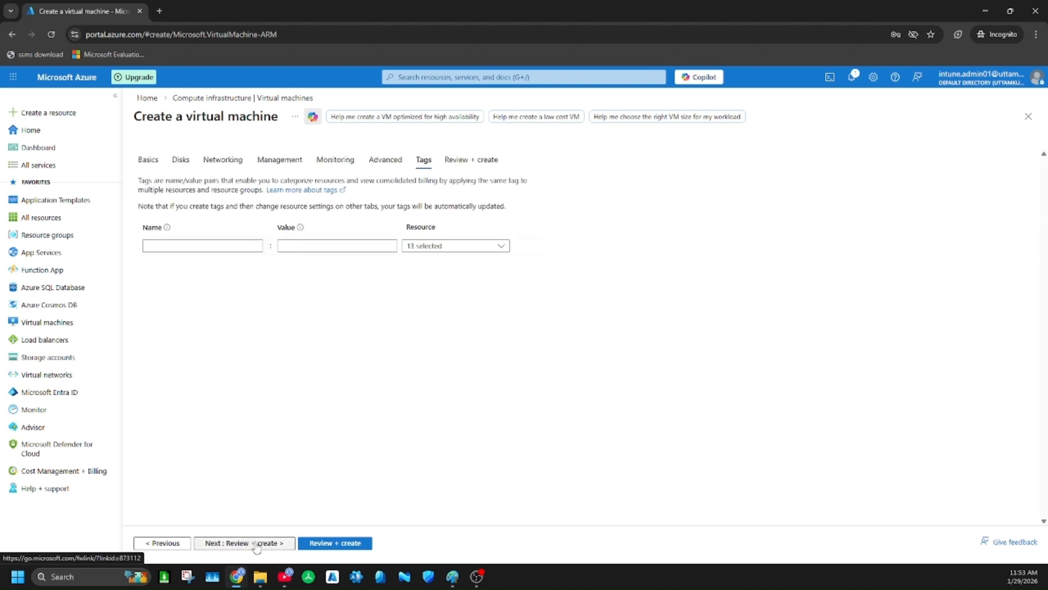
click(258, 548)
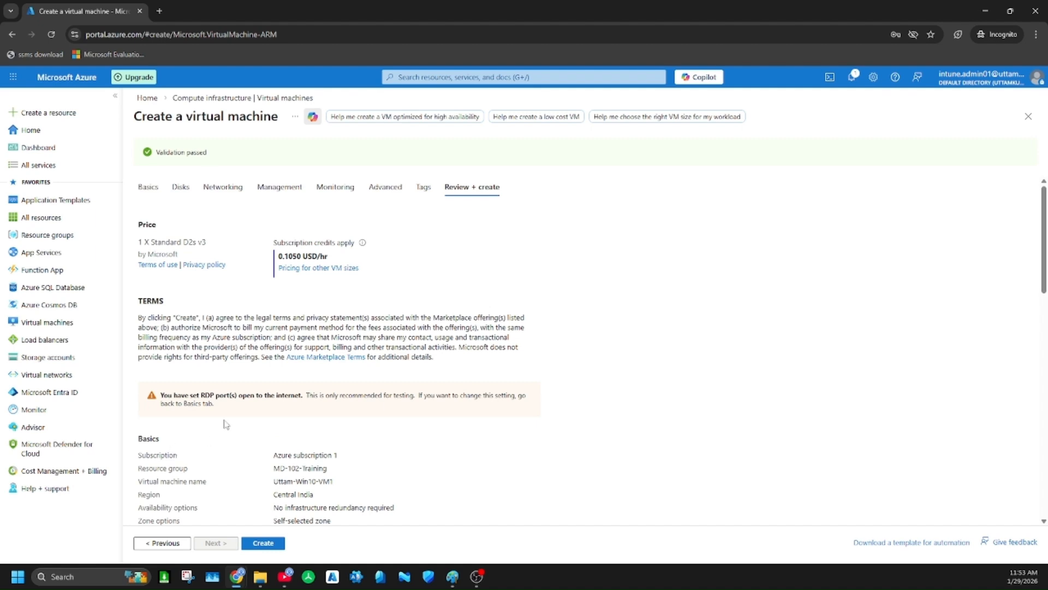
scroll(268, 319, down, 3)
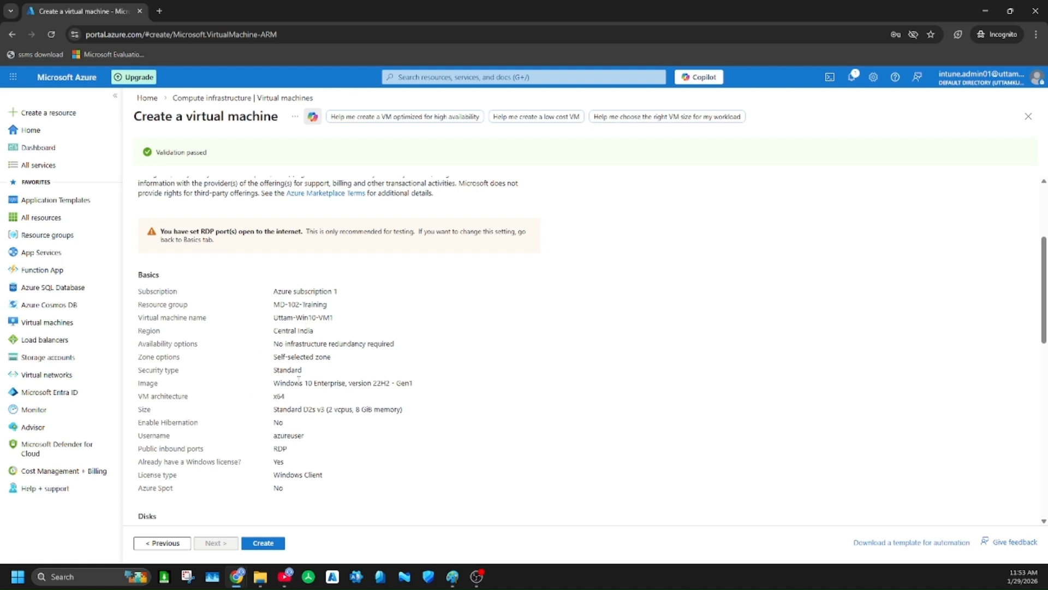
- Review the basics, disks, networking and management settings in the configuration summary and create the virtual machine
scroll(343, 380, down, 1)
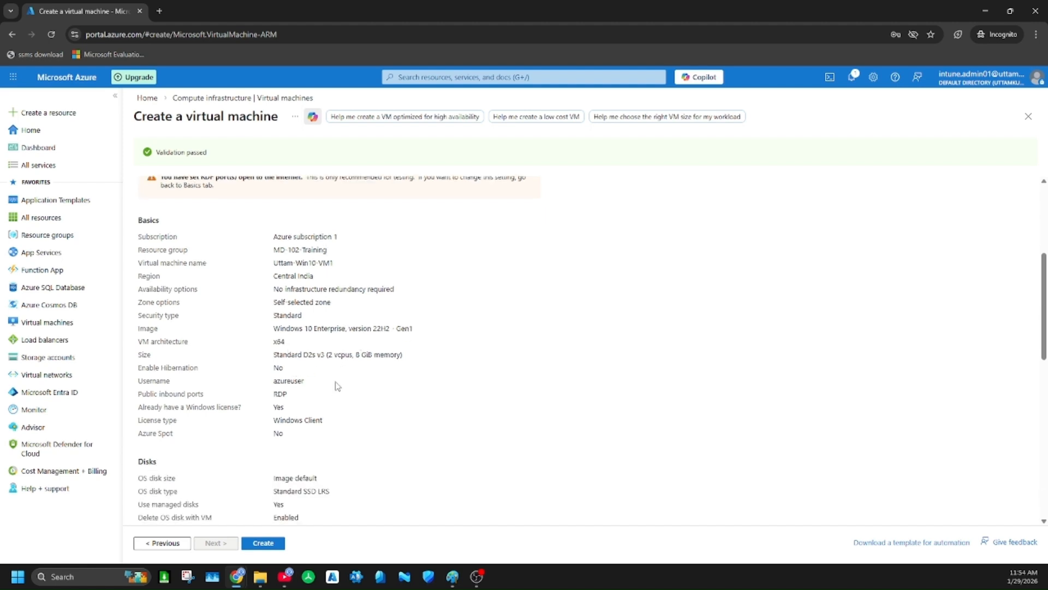
scroll(336, 400, down, 3)
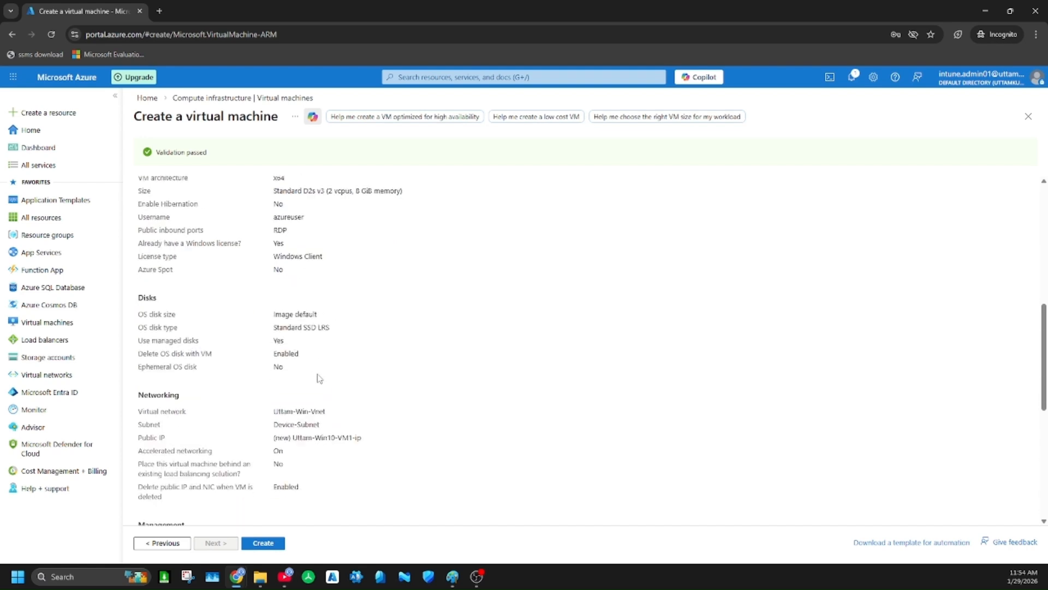
scroll(318, 377, down, 3)
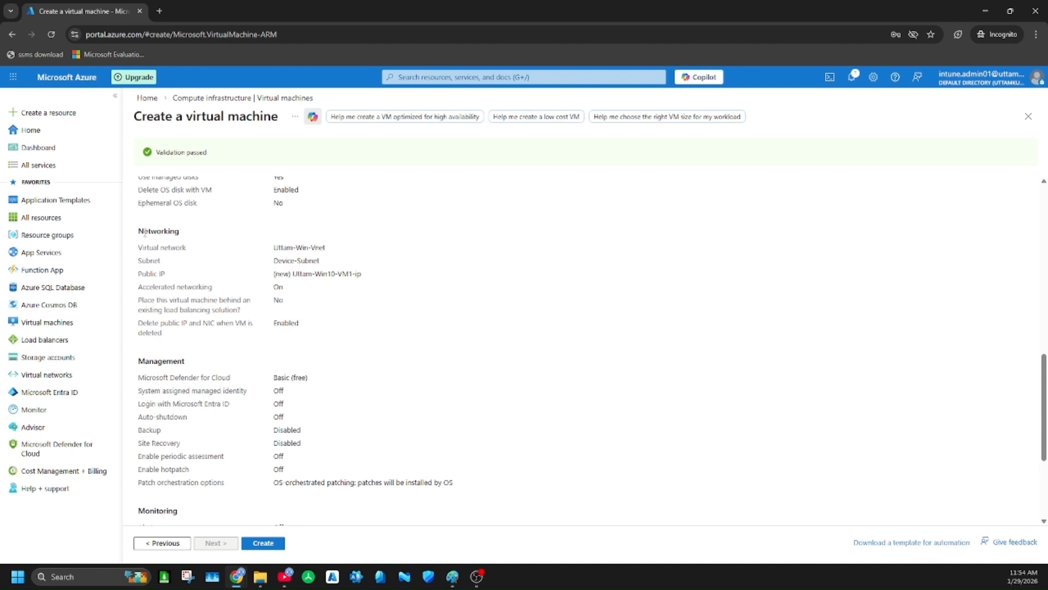
drag(159, 248, 293, 321)
click(351, 304)
scroll(331, 399, down, 3)
click(262, 546)
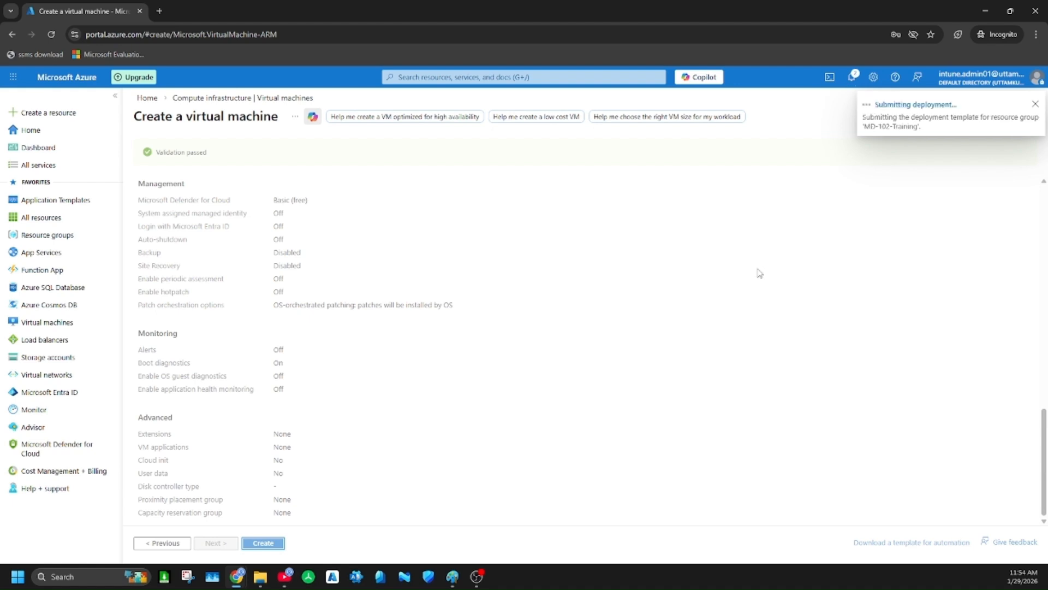
- Check the deployment's progress in the notifications and refresh the deployment overview page
click(853, 79)
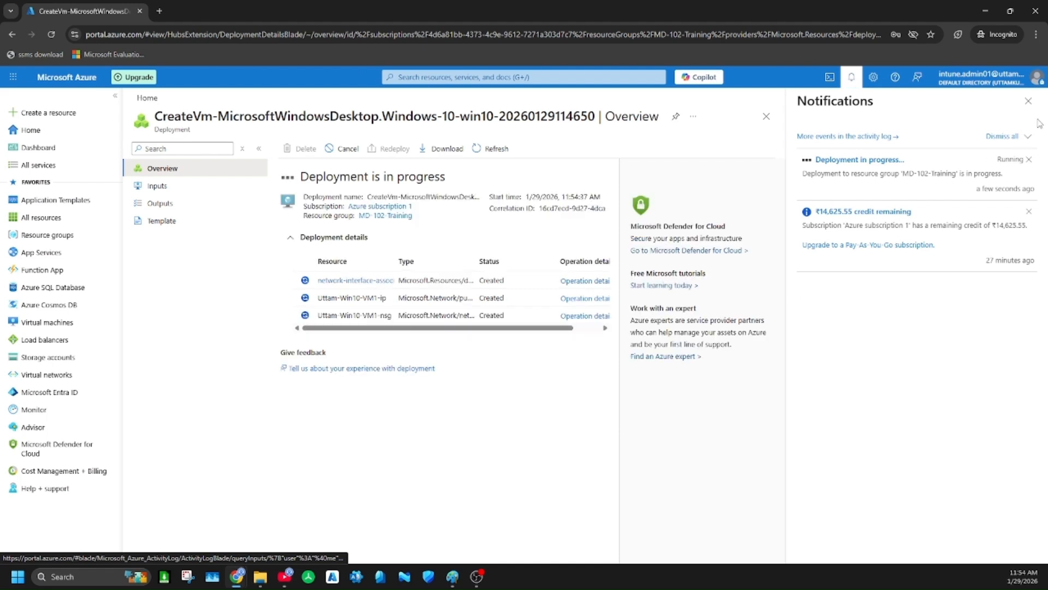
click(1028, 101)
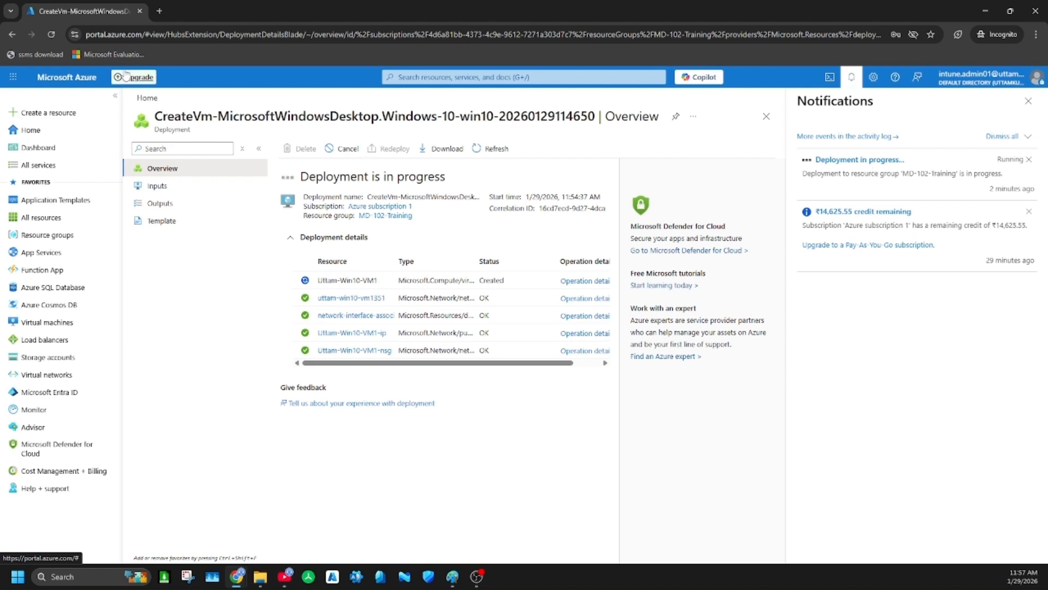
click(52, 34)
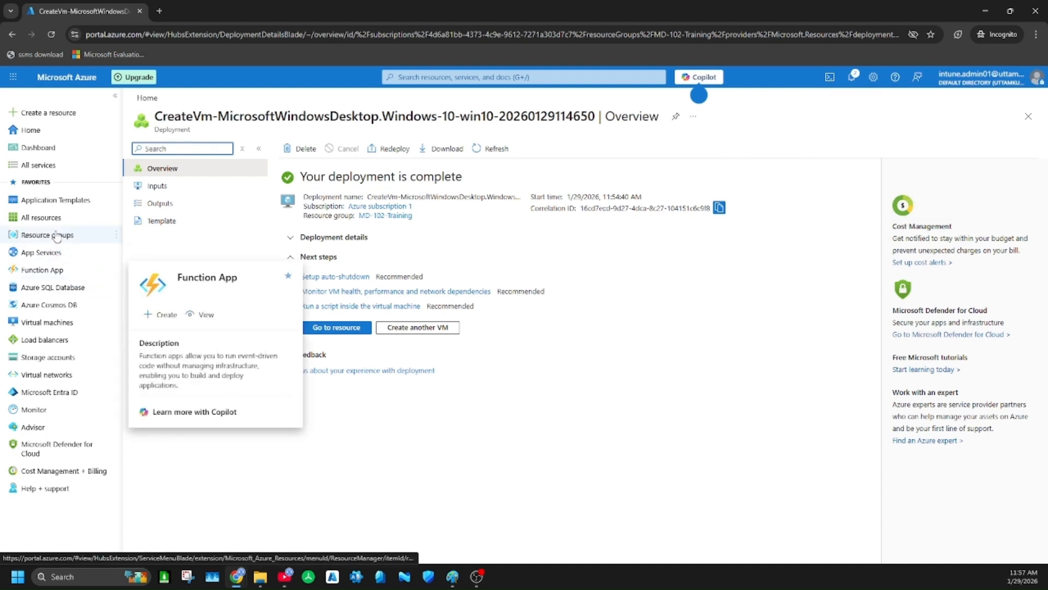
- Open Uttam-Win10-VM1 from the virtual machines list and show its native RDP connection details in an expanded view
click(47, 322)
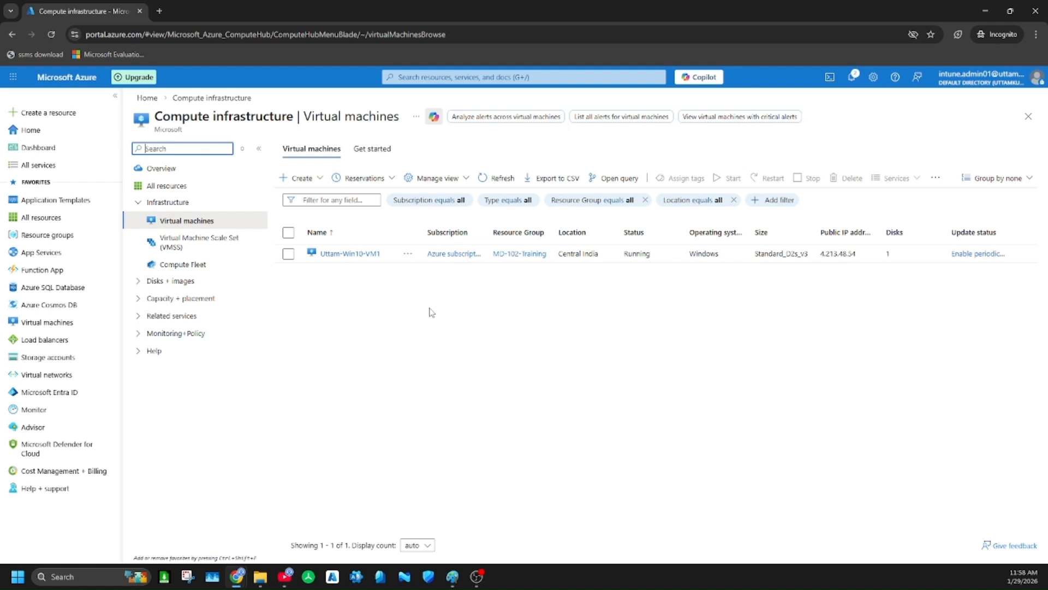
click(351, 255)
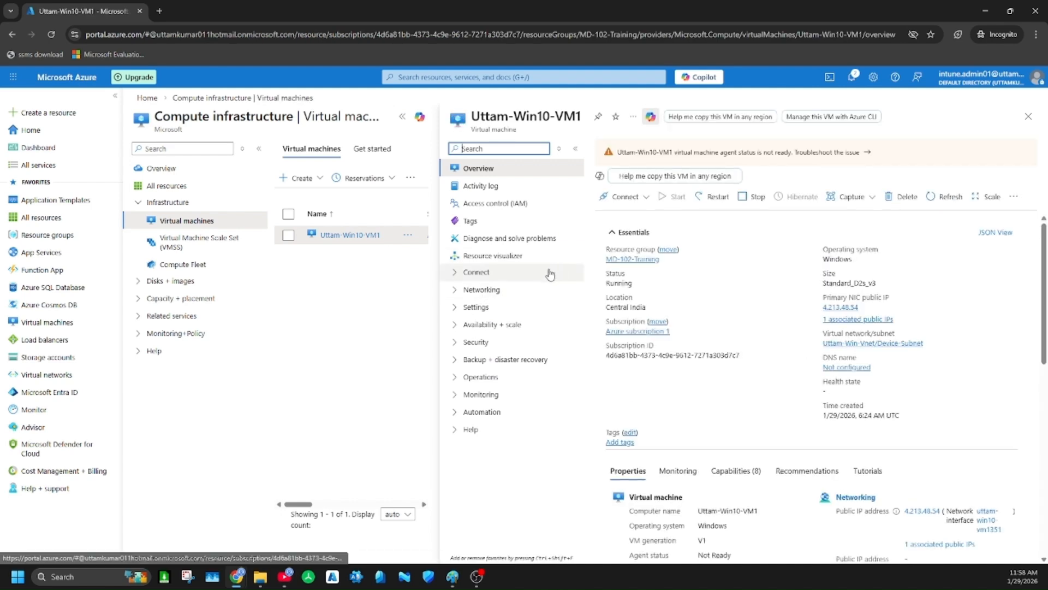
click(625, 196)
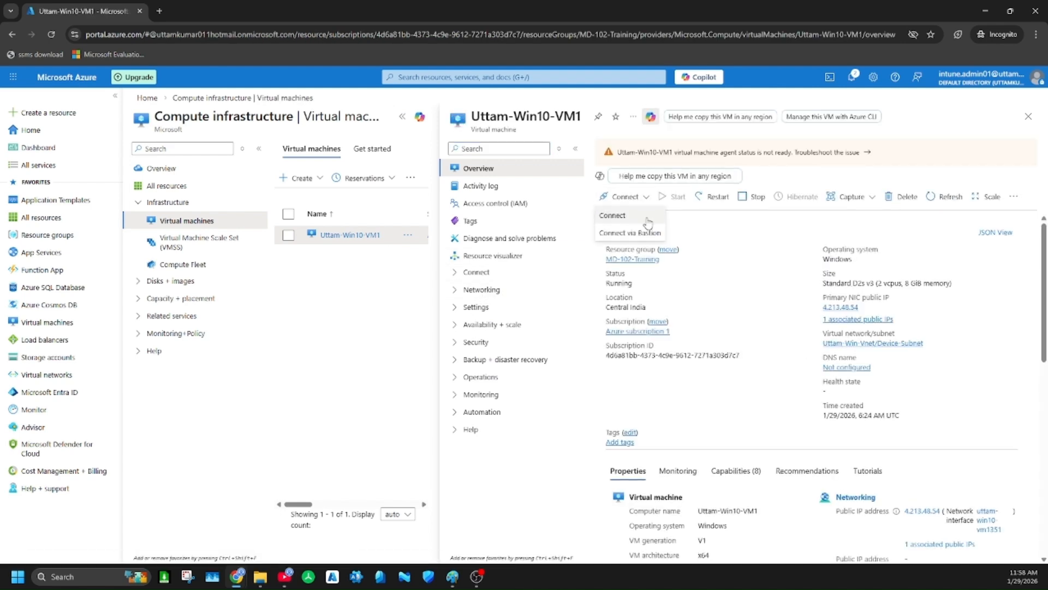
click(633, 217)
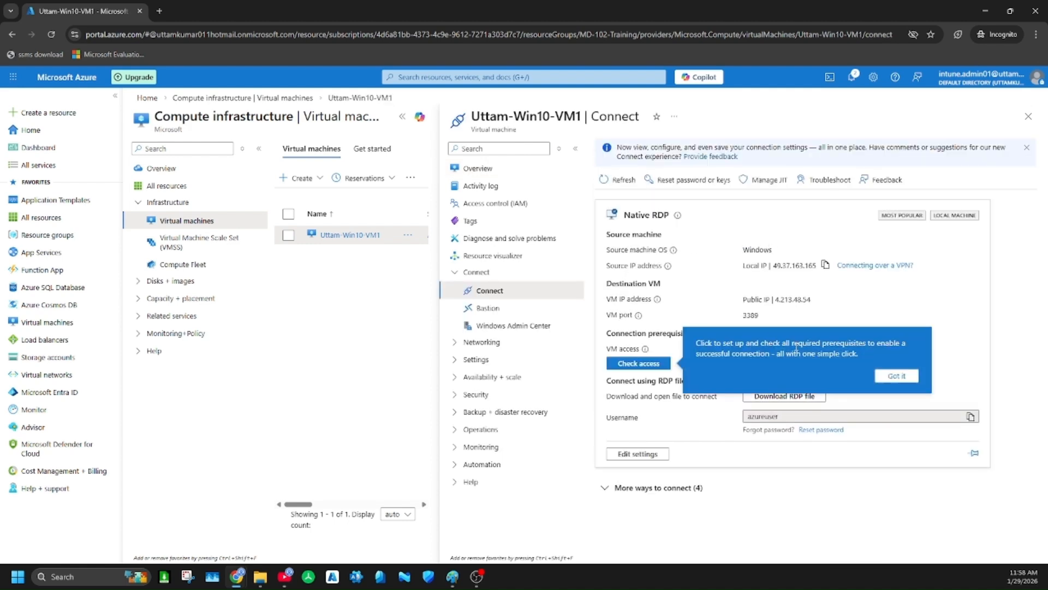
click(897, 375)
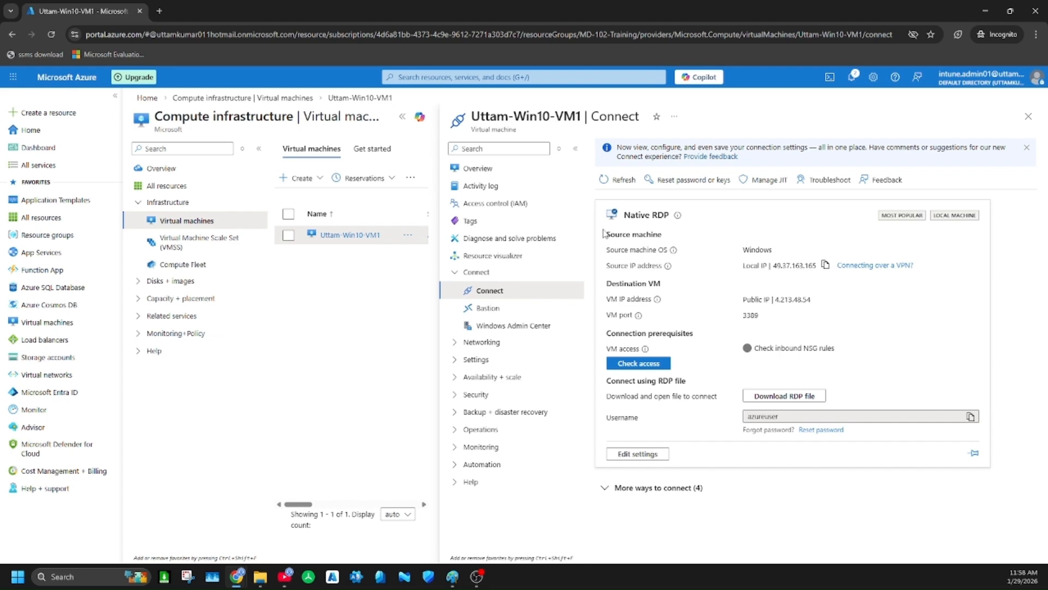
click(402, 116)
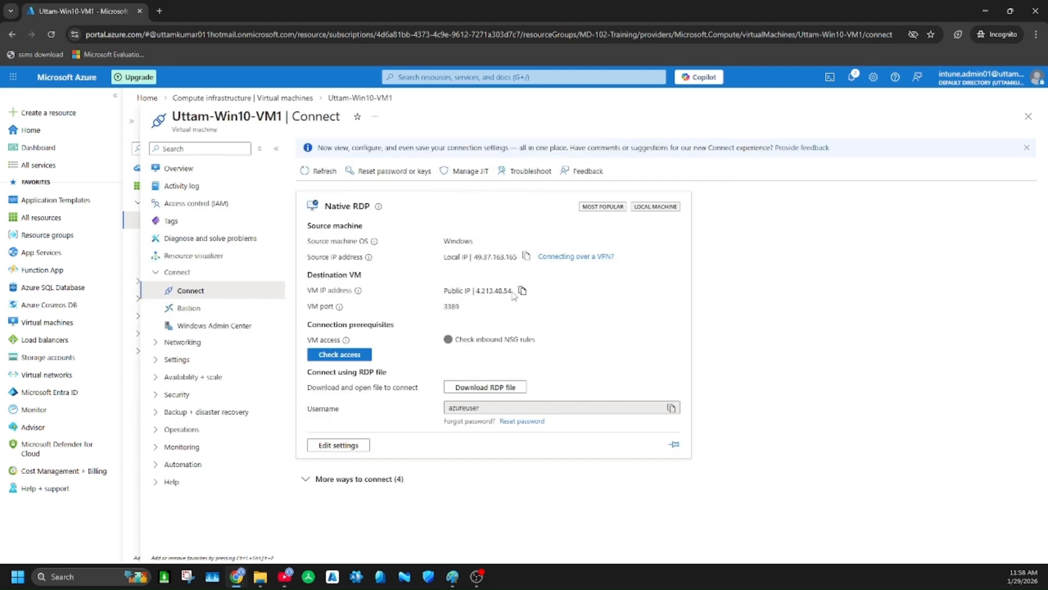
- Copy the VM's public IP address and start a connection to it in Remote Desktop Connection
click(522, 291)
click(20, 576)
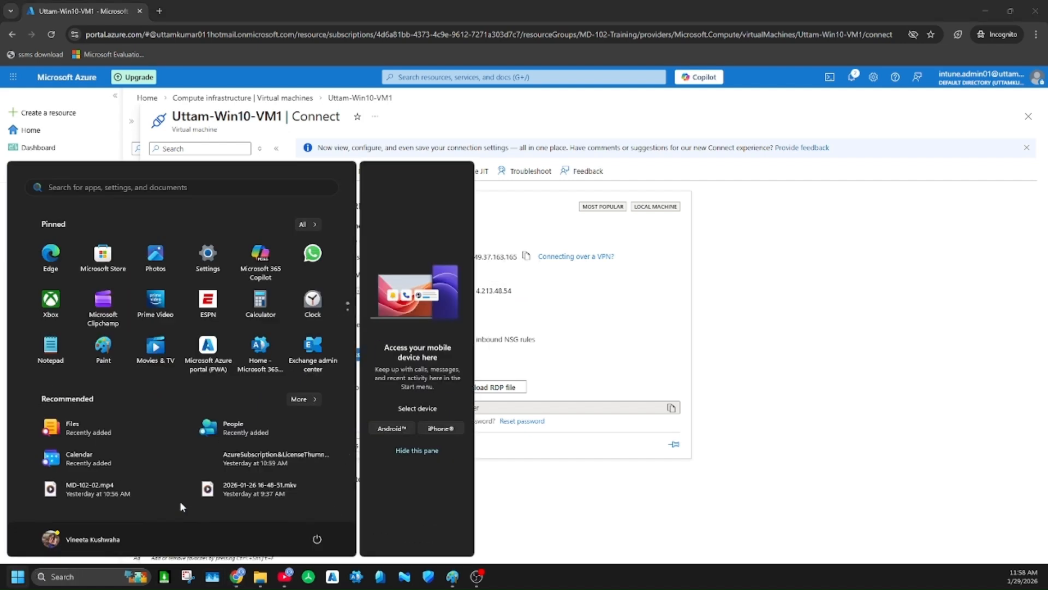
text(mst)
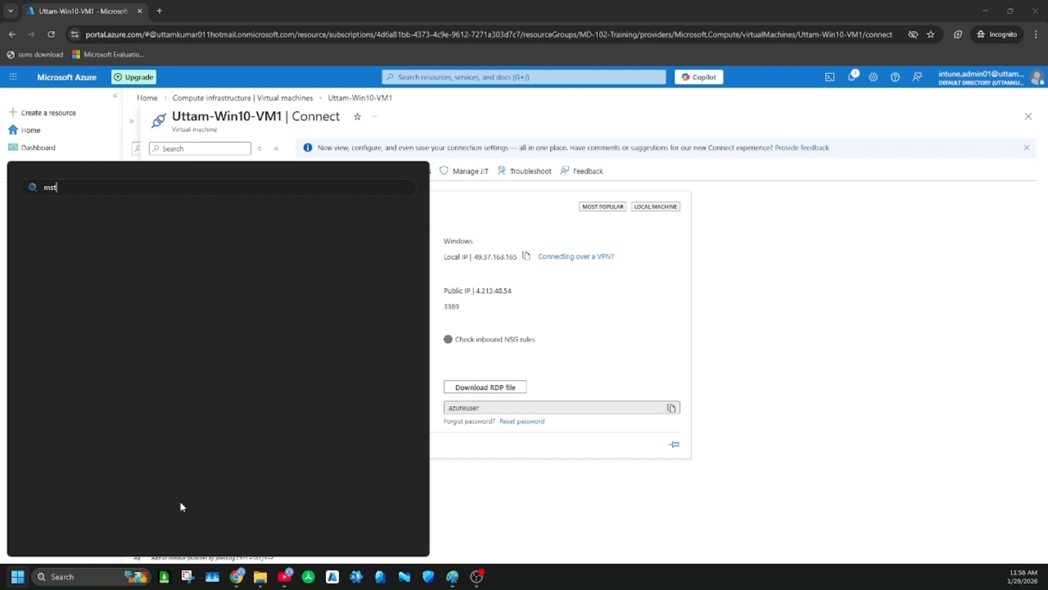
key(Return)
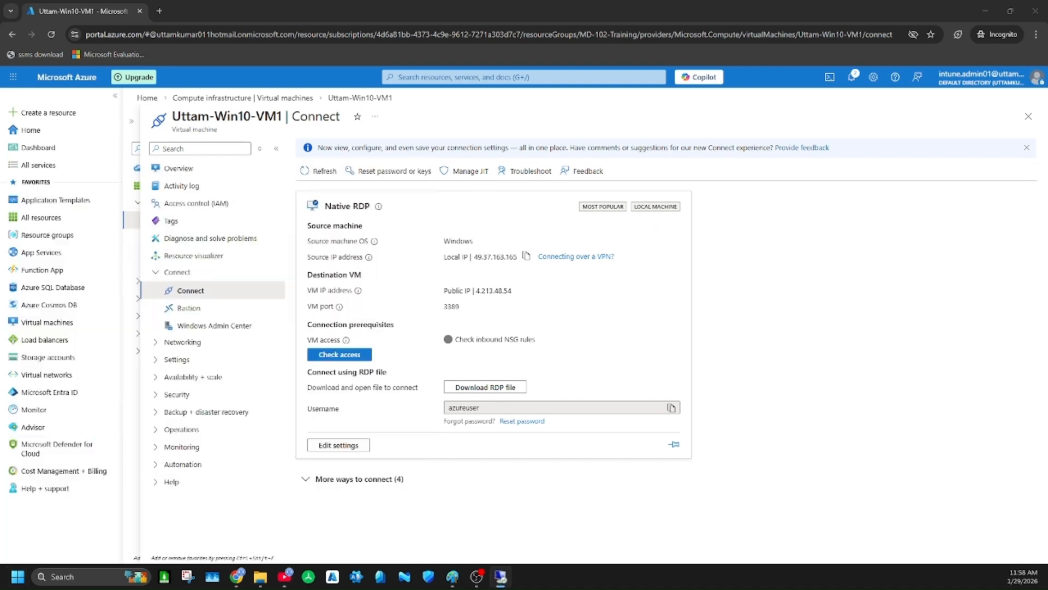
drag(687, 256, 588, 195)
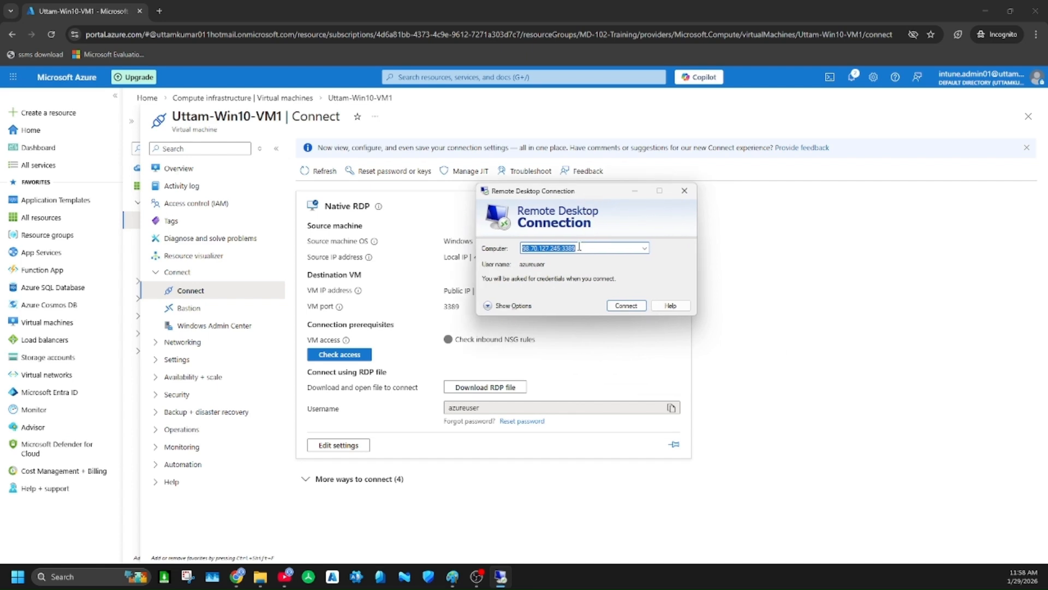
key(ctrl+v)
click(621, 305)
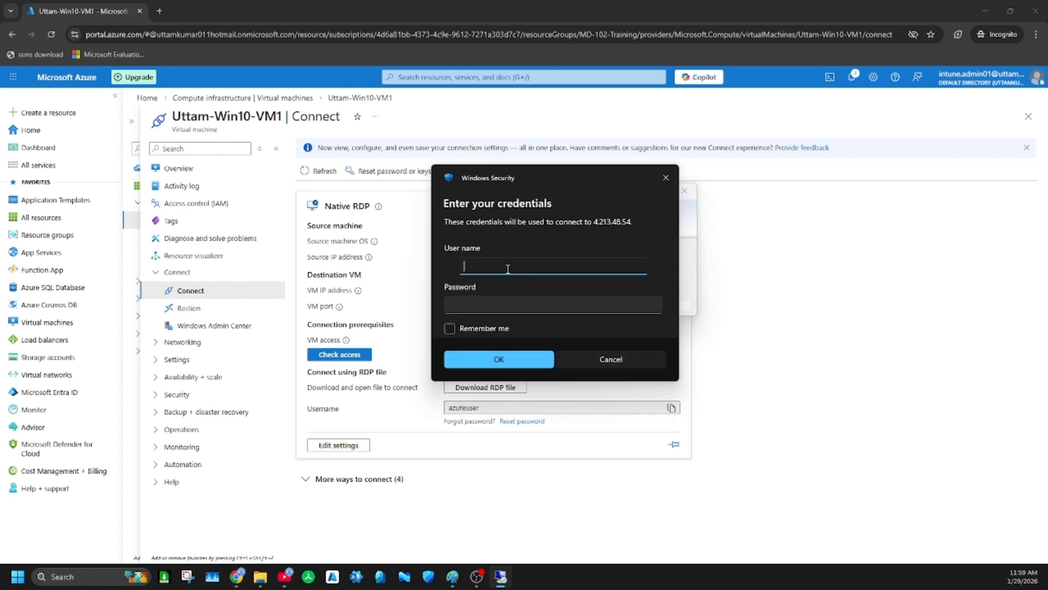
- Sign in to the VM as azureuser with the account password, accept the untrusted certificate, and maximize the remote session
text(azureuser)
click(519, 305)
text(*********)
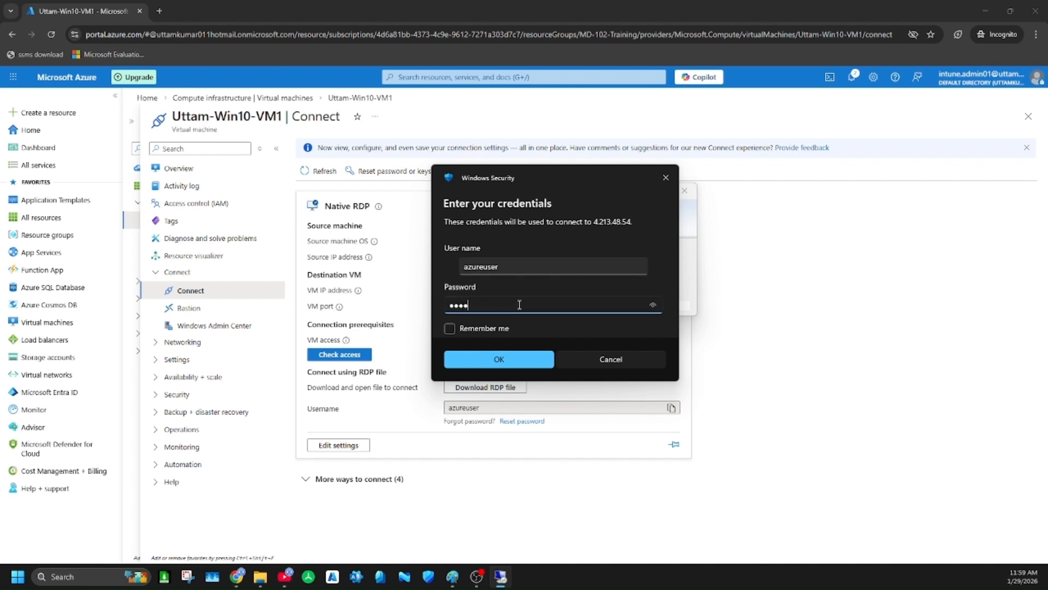
text(******)
key(Return)
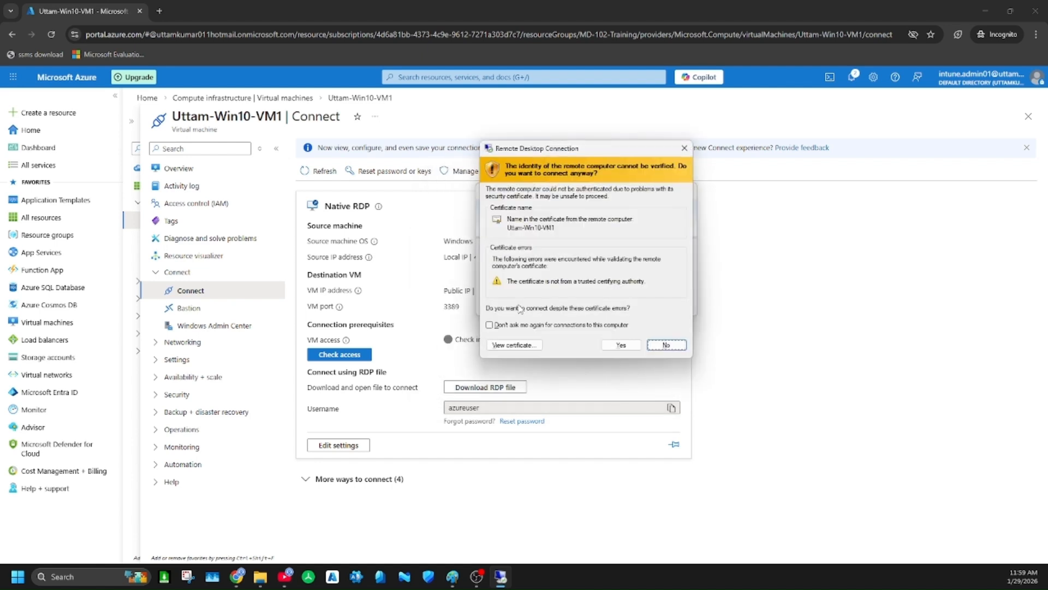
click(607, 345)
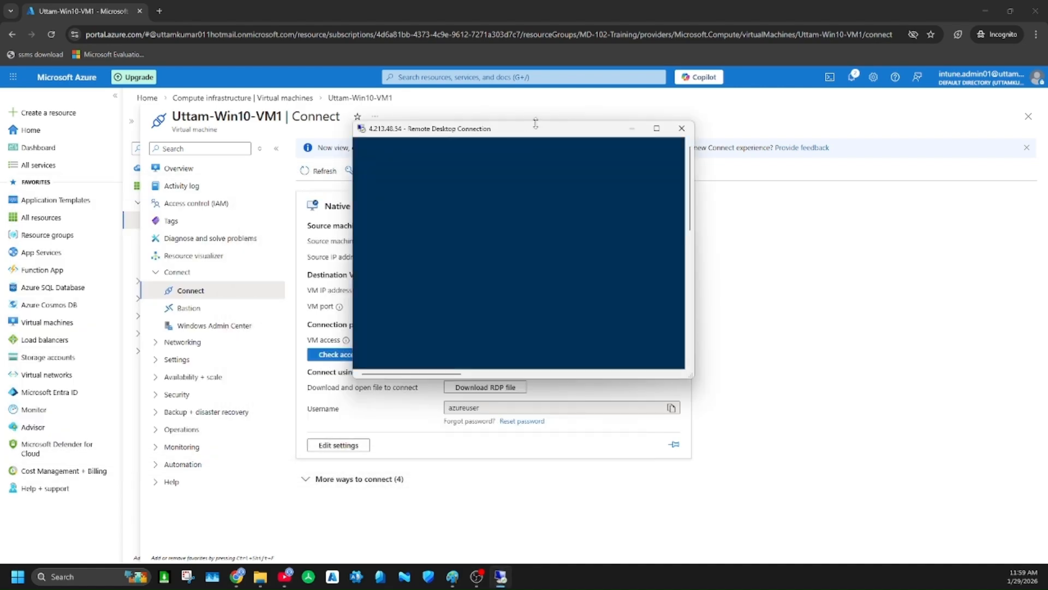
click(655, 129)
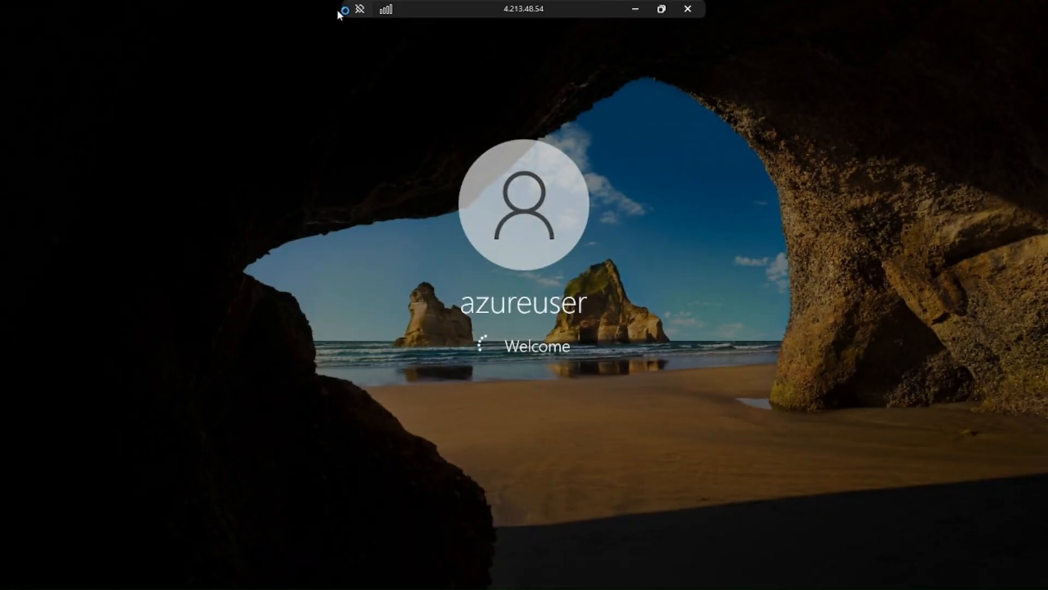
- Return to the Azure virtual machines list and start creating another virtual machine in the MD-102-Training resource group
click(635, 9)
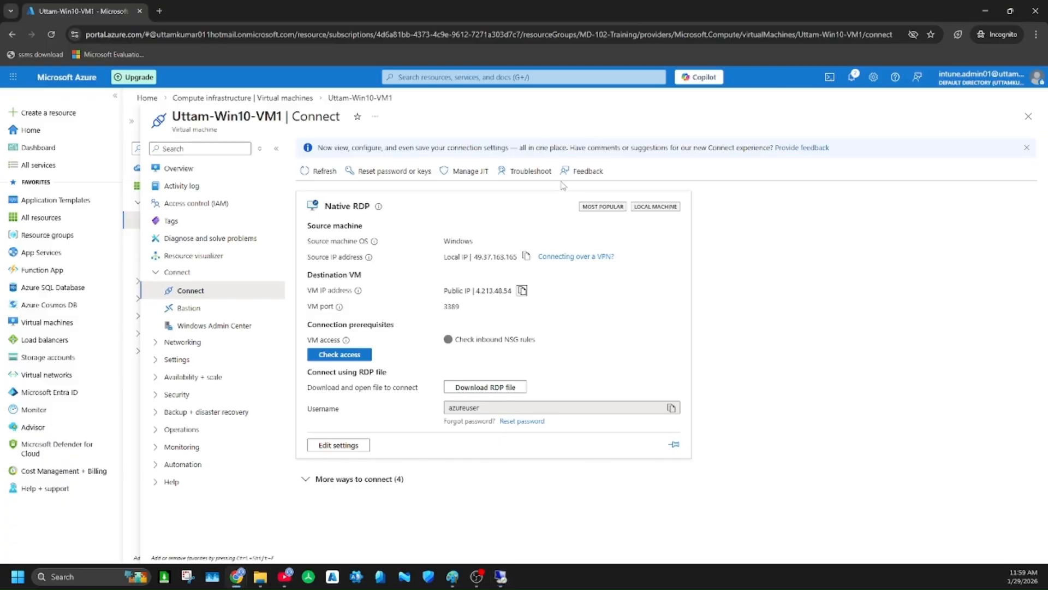
click(1029, 116)
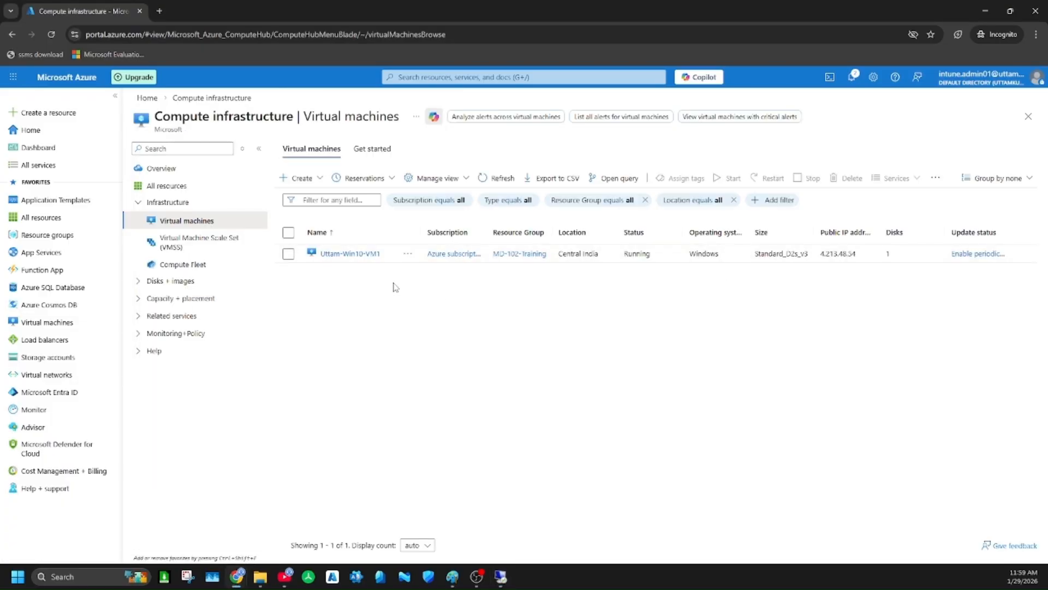
click(299, 178)
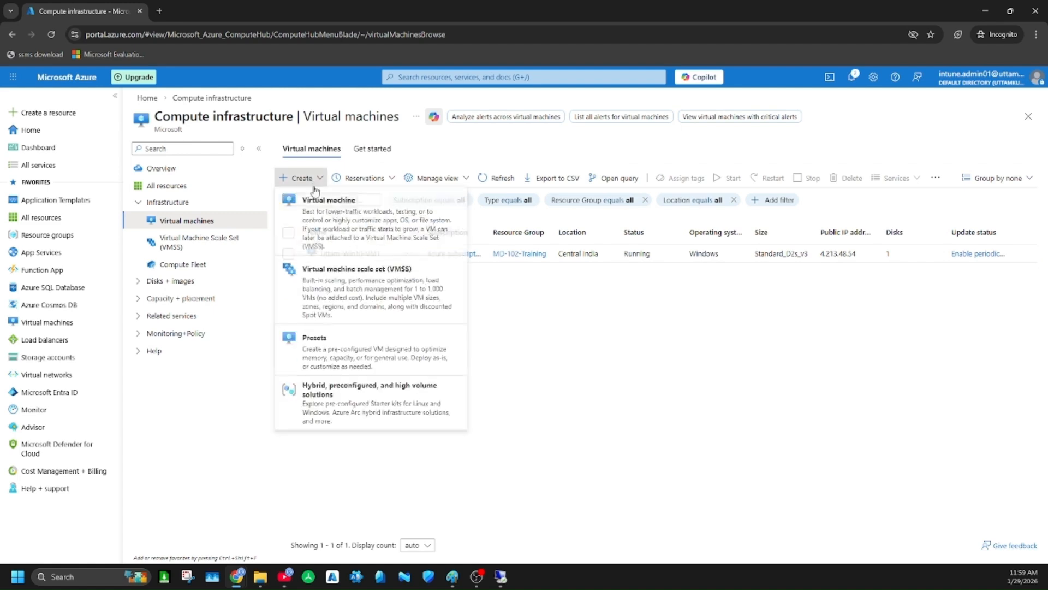
click(331, 229)
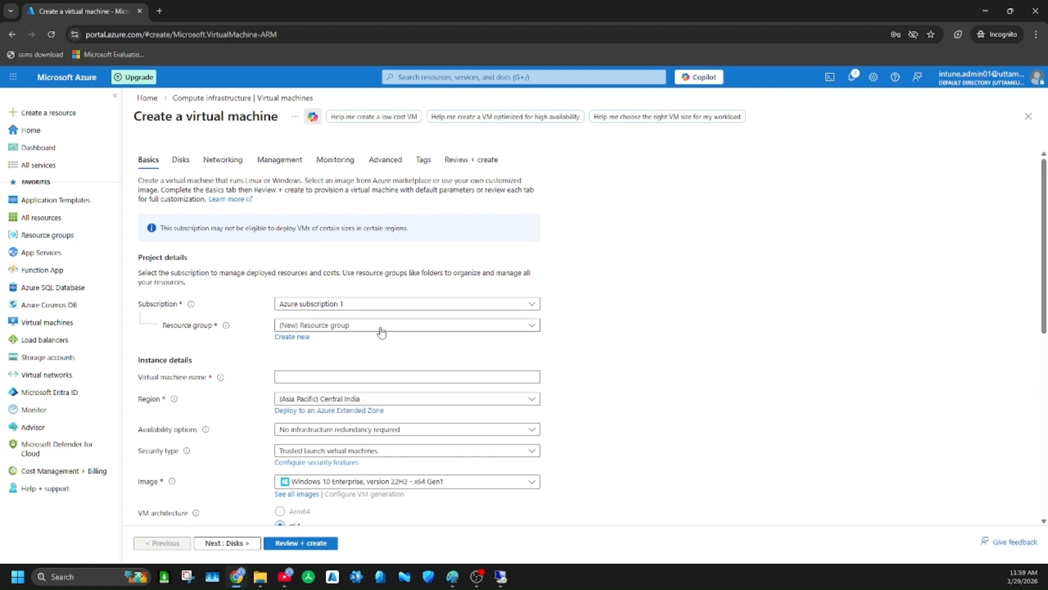
click(326, 328)
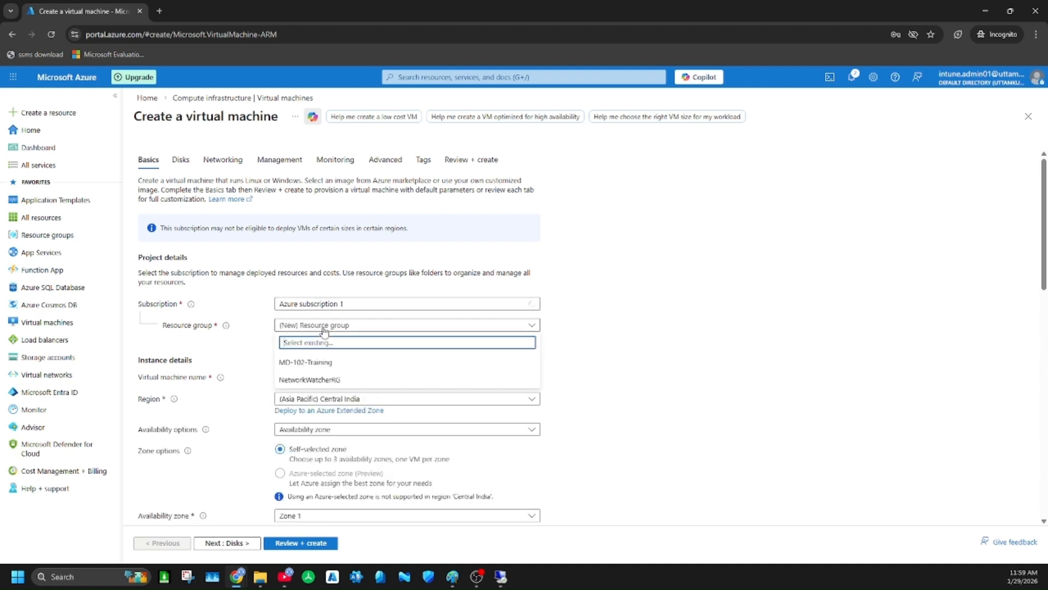
click(329, 364)
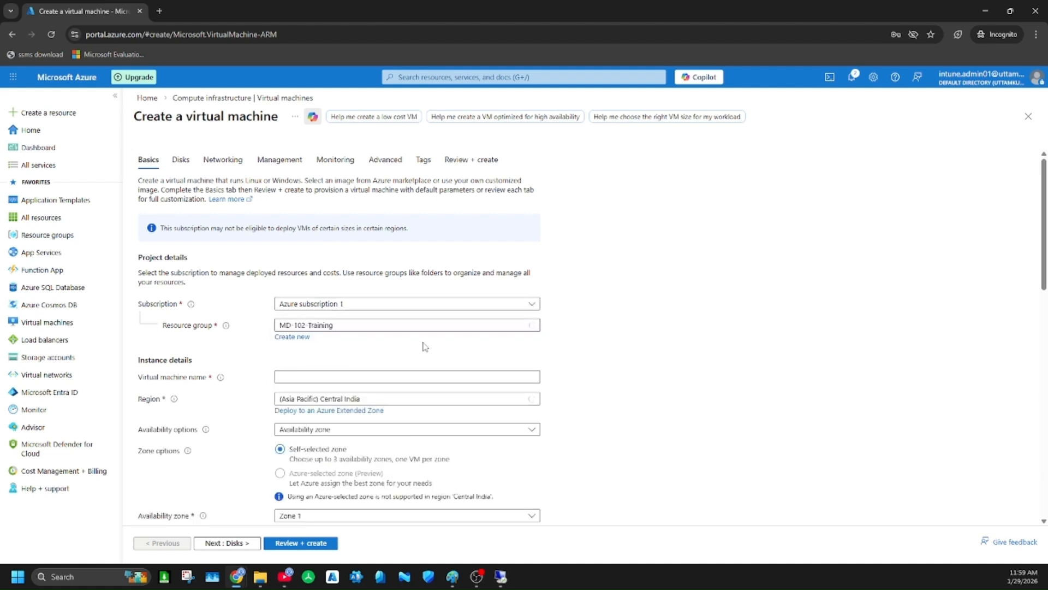
- Name the virtual machine Uttam-Win10-VM2 and set its availability options to No infrastructure redundancy required
scroll(420, 349, down, 2)
click(319, 269)
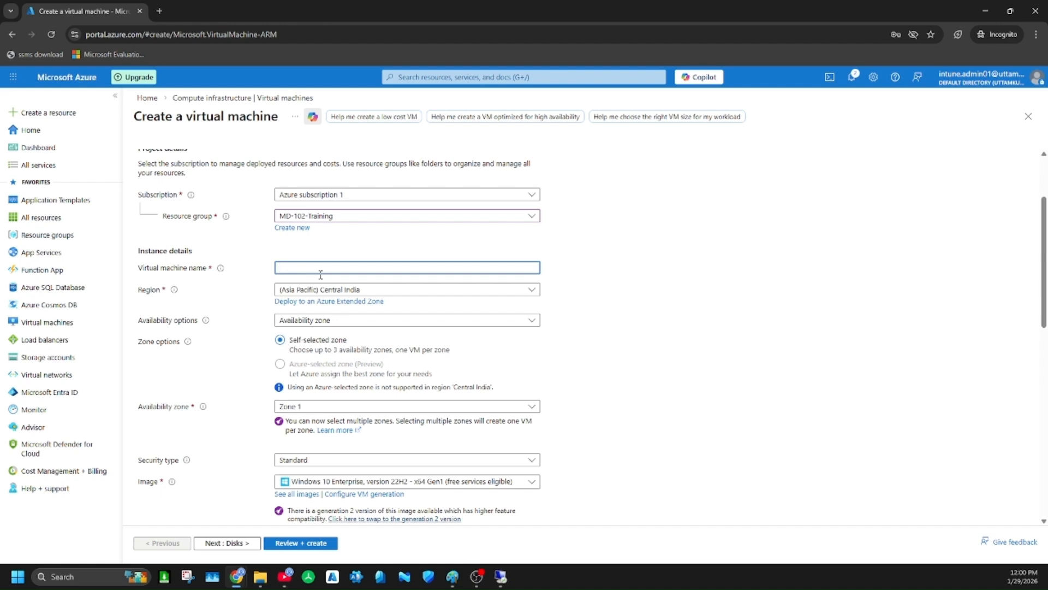
text(Uttam-Win10-VM2)
click(369, 322)
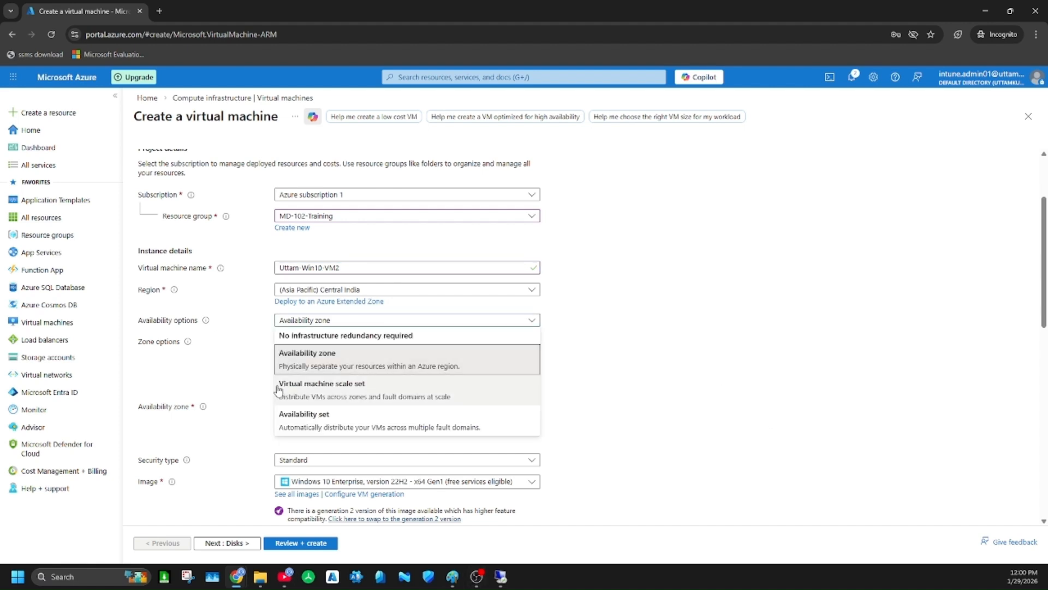
click(346, 336)
scroll(355, 290, down, 1)
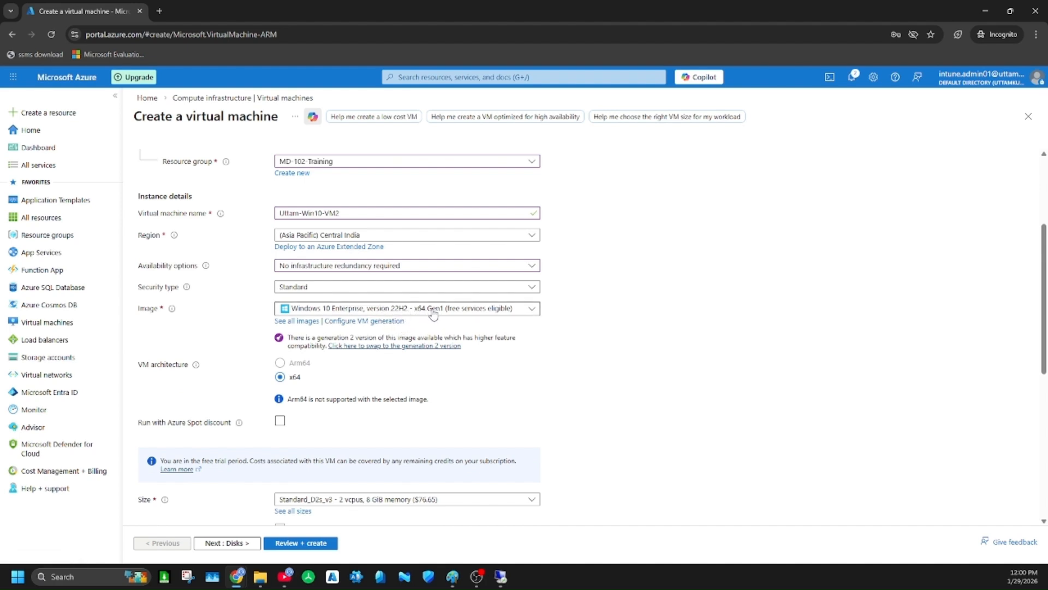
- Set the administrator username to azureuser, then enter and confirm the account password
scroll(425, 362, down, 3)
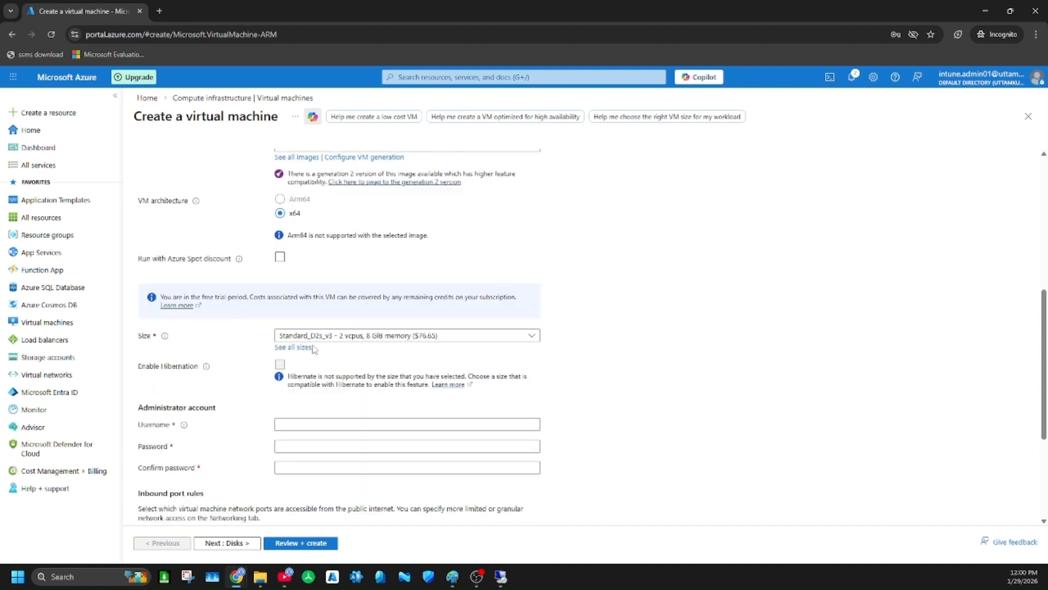
scroll(353, 351, up, 3)
scroll(366, 315, down, 4)
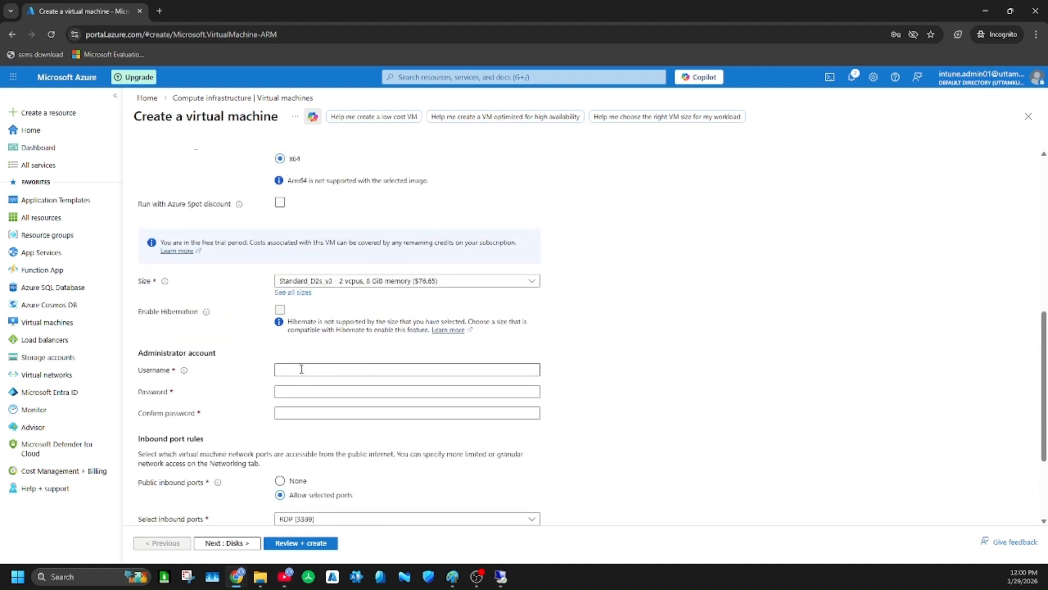
click(326, 371)
text(azureuser)
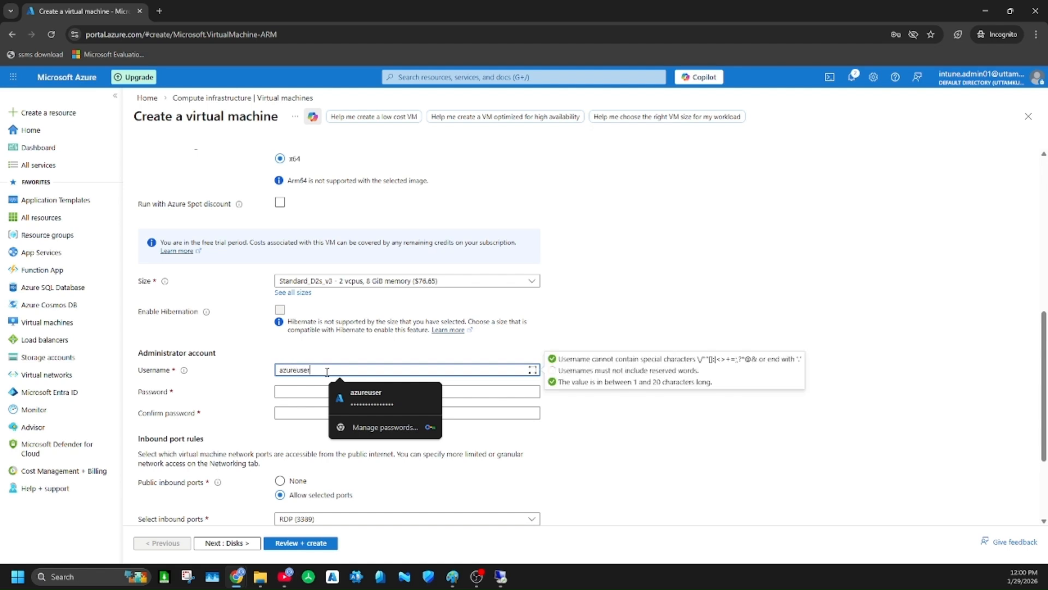
key(Tab)
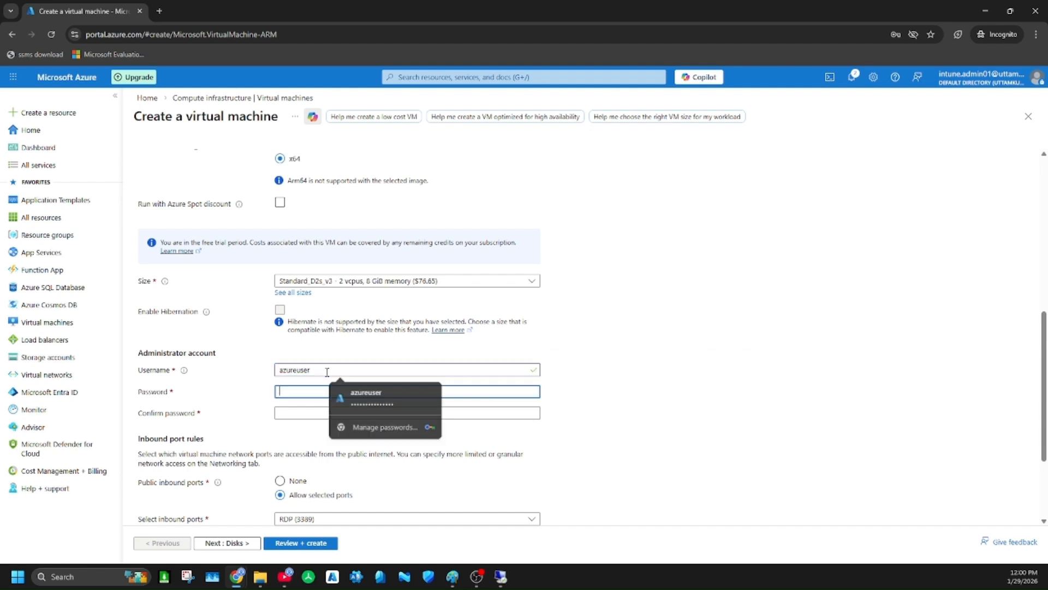
text(•••••••••••)
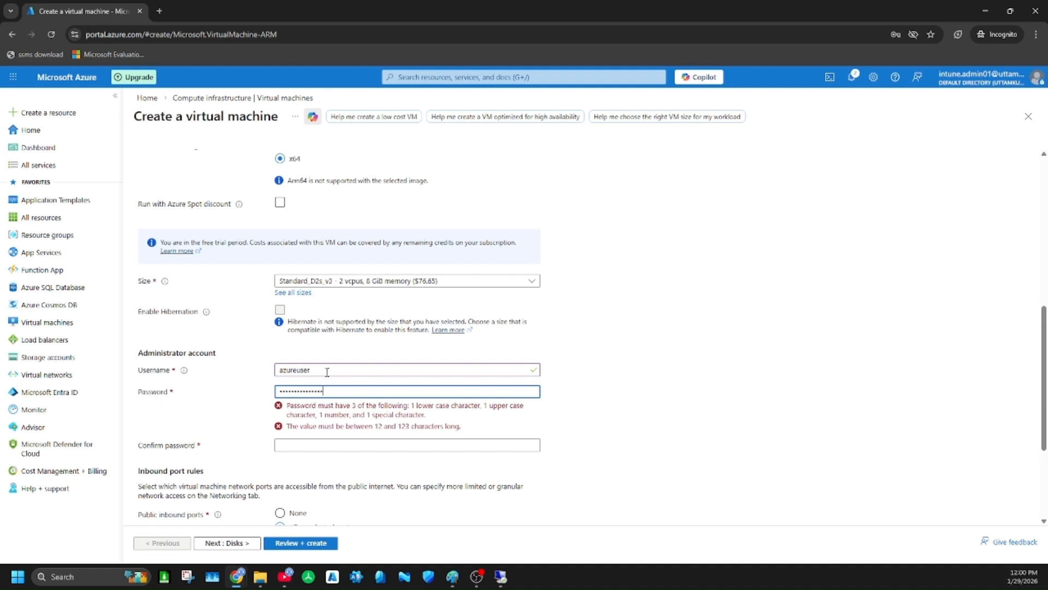
key(Tab)
key(BackSpace)
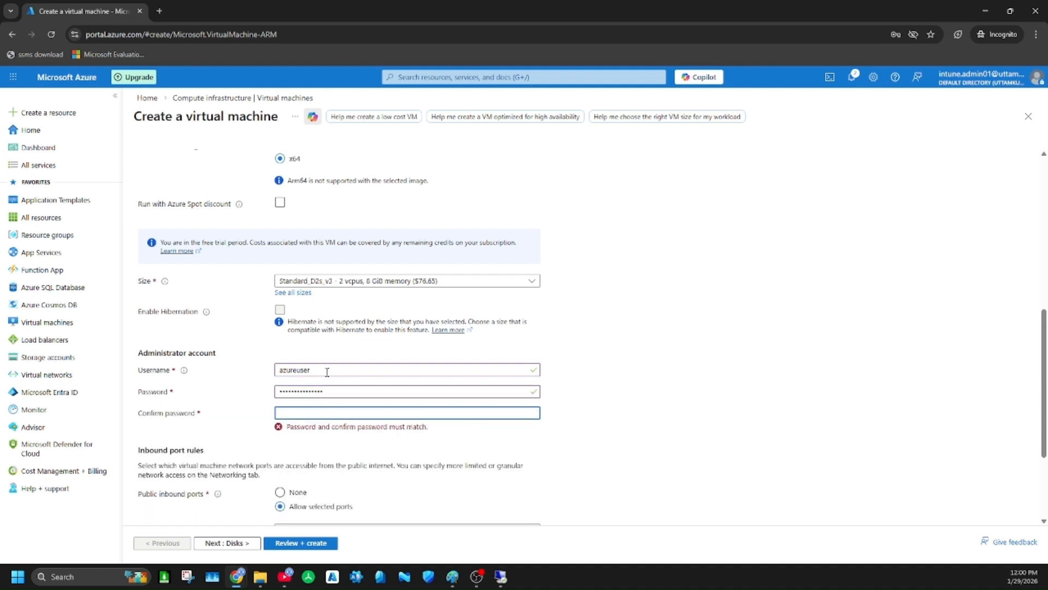
text(•••••••••••)
- Confirm the eligible Windows 10/11 license with multi-tenant hosting rights and continue to the disk settings
scroll(327, 372, down, 3)
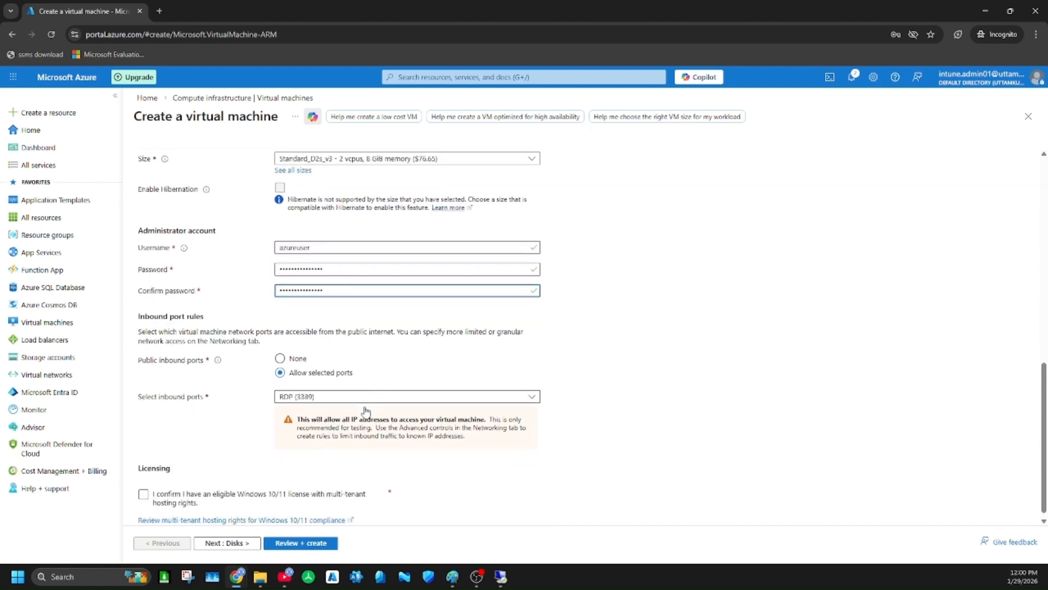
click(144, 484)
click(250, 544)
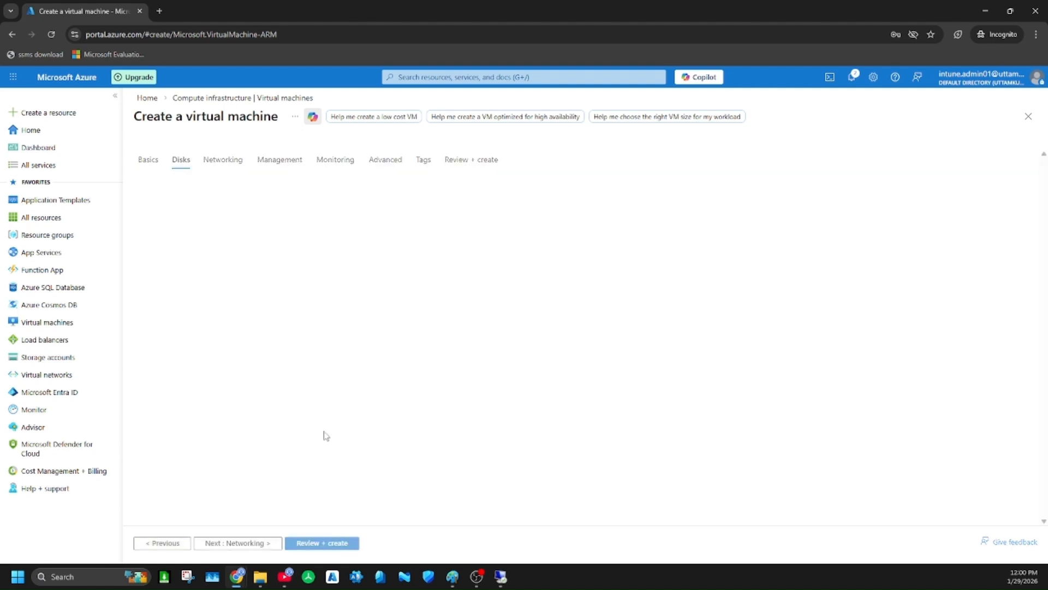
- Set the OS disk type to locally-redundant Standard SSD and continue to the networking settings
click(376, 360)
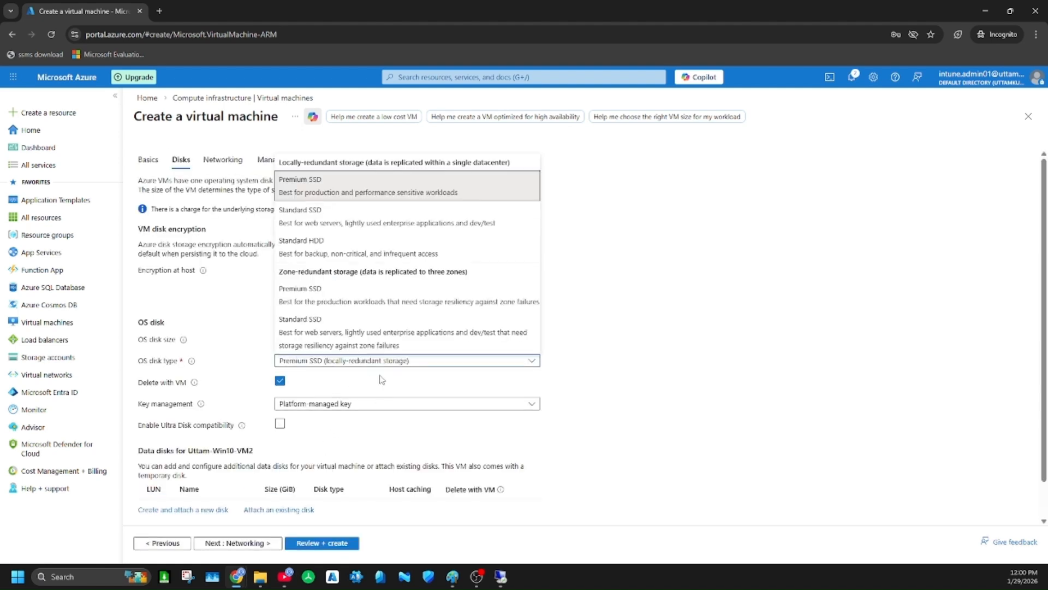
click(338, 218)
scroll(407, 423, down, 2)
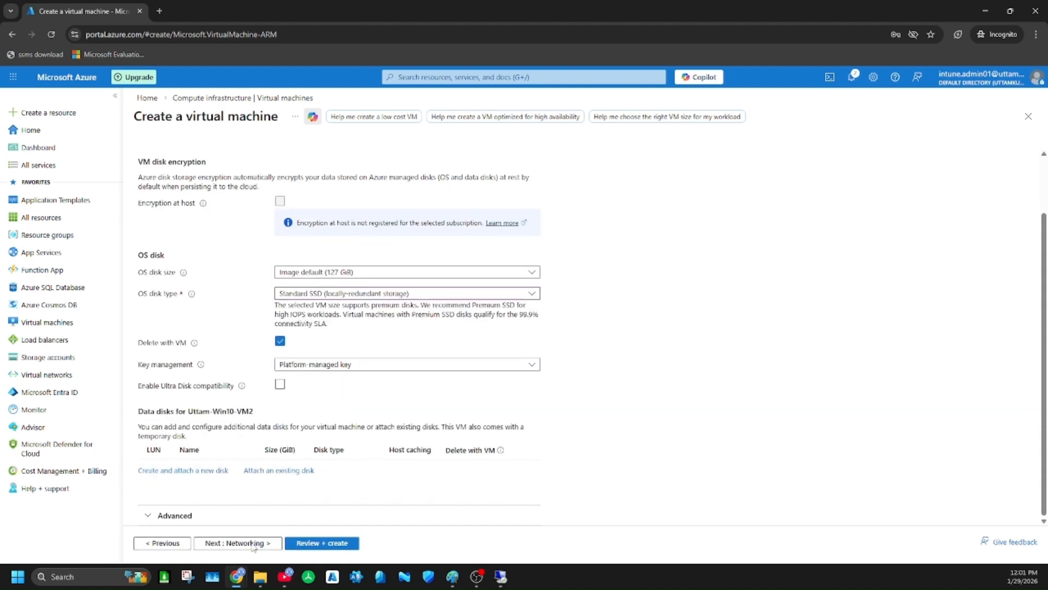
click(253, 544)
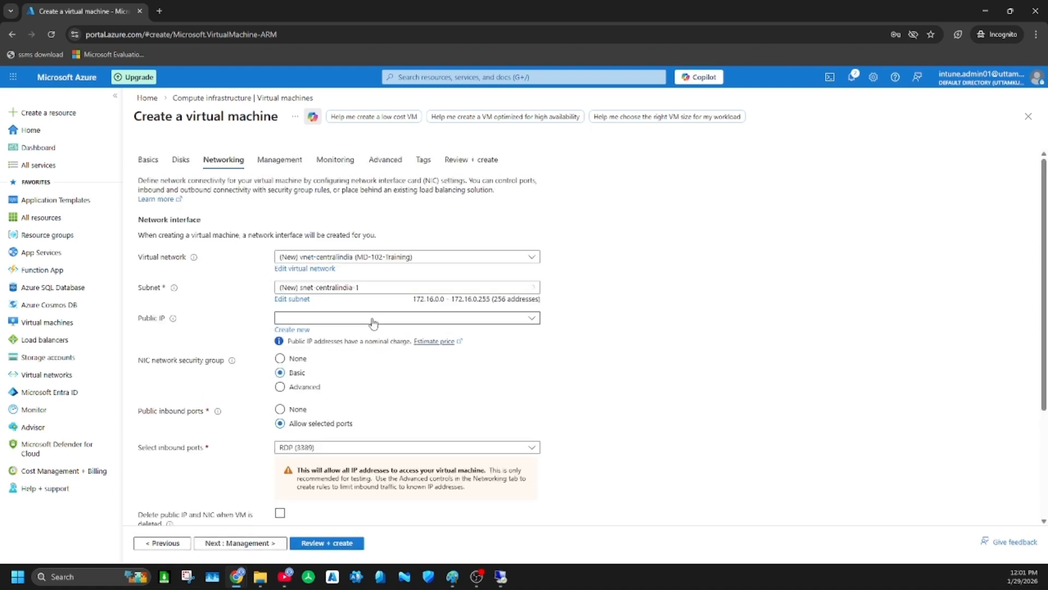
- Place the VM in the existing Uttam-Win-Vnet virtual network and its Device-Subnet
click(390, 258)
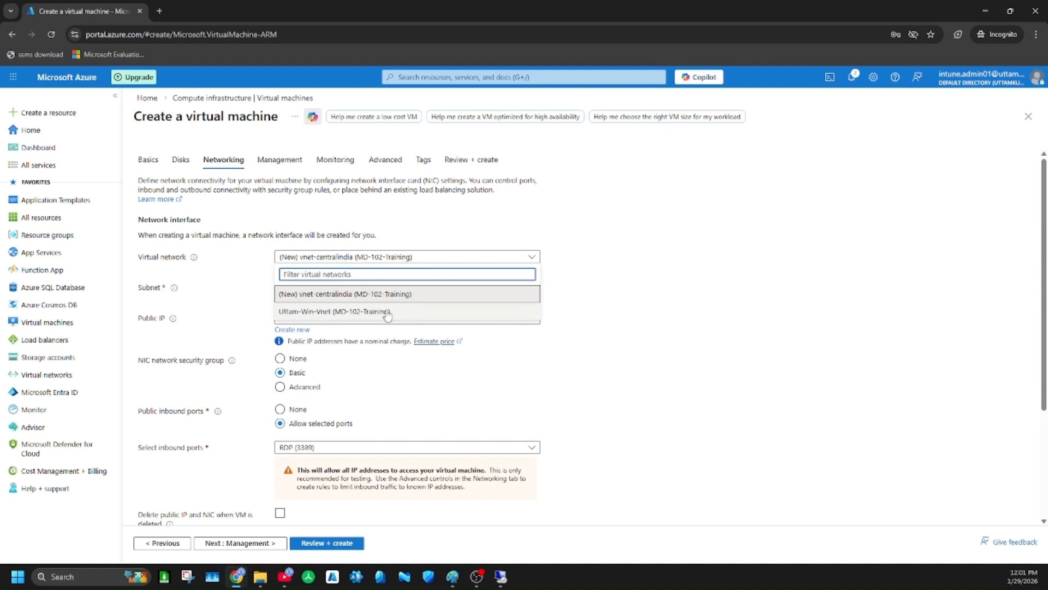
click(402, 312)
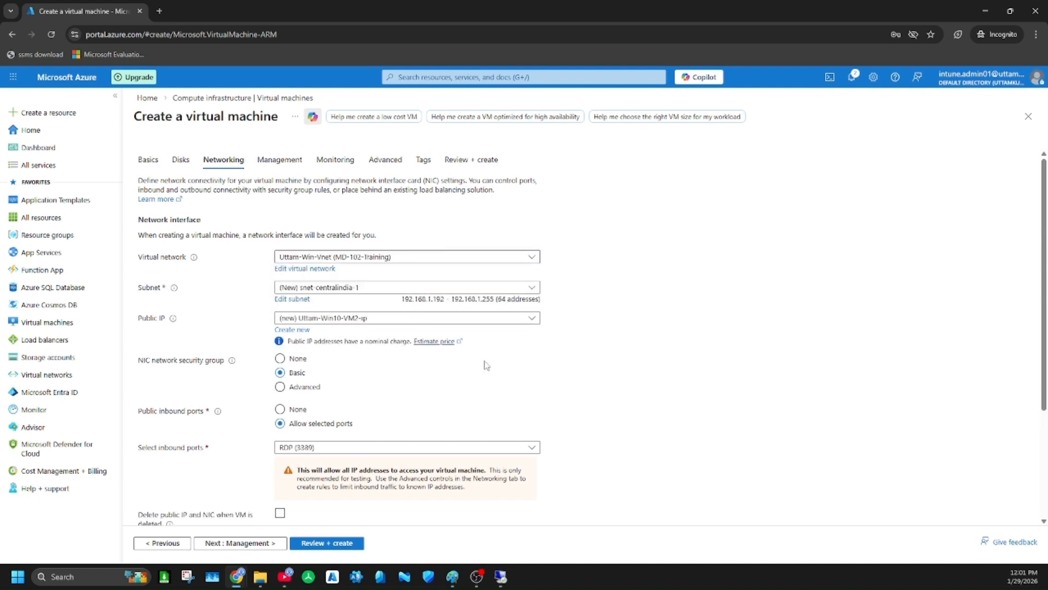
click(353, 288)
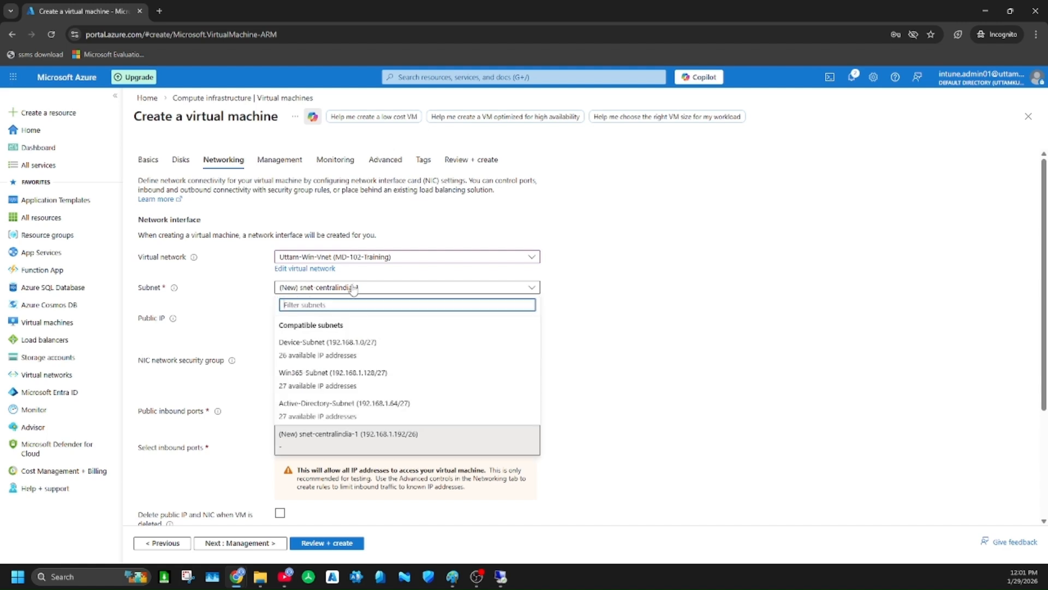
click(353, 358)
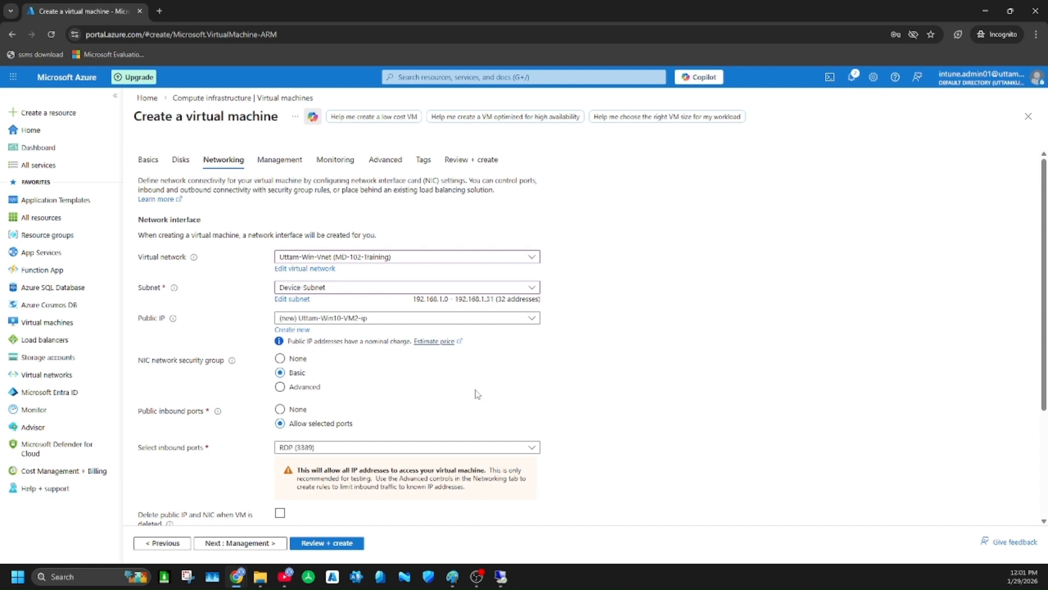
- Enable deletion of the public IP and NIC when the VM is deleted, and continue to the management settings
scroll(592, 377, down, 2)
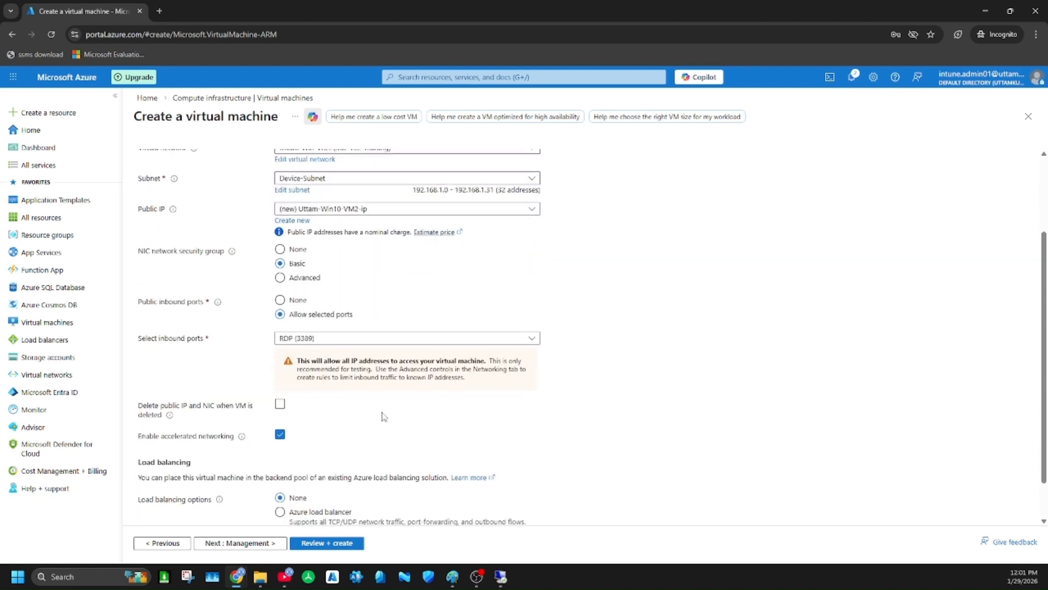
scroll(325, 403, down, 1)
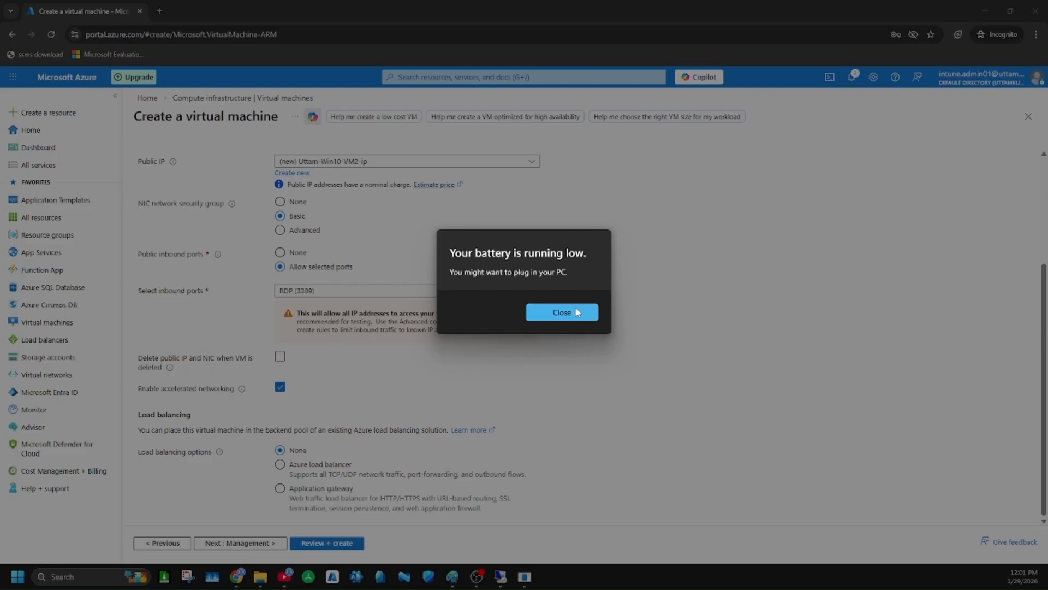
click(576, 313)
click(280, 357)
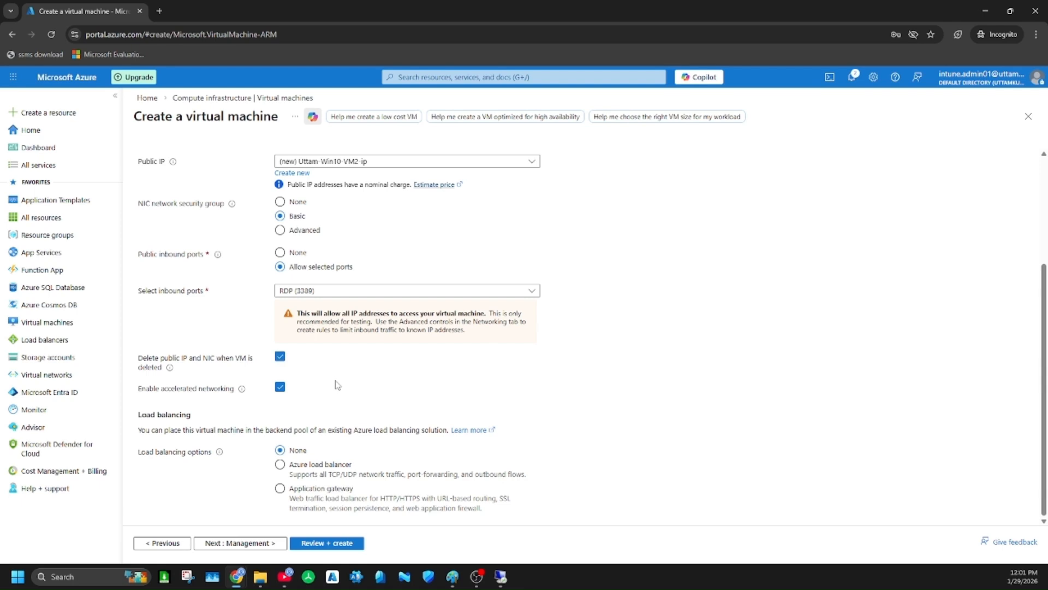
click(250, 543)
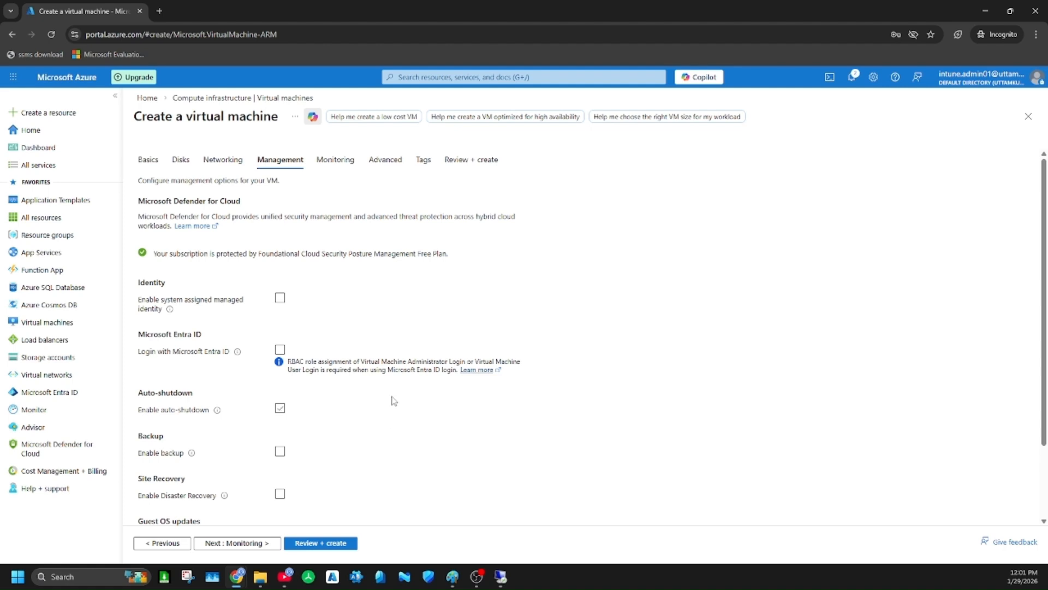
- Keep the default management, monitoring, advanced and tag settings and proceed to the final review
scroll(385, 386, down, 3)
scroll(381, 411, up, 3)
scroll(381, 411, down, 3)
click(242, 544)
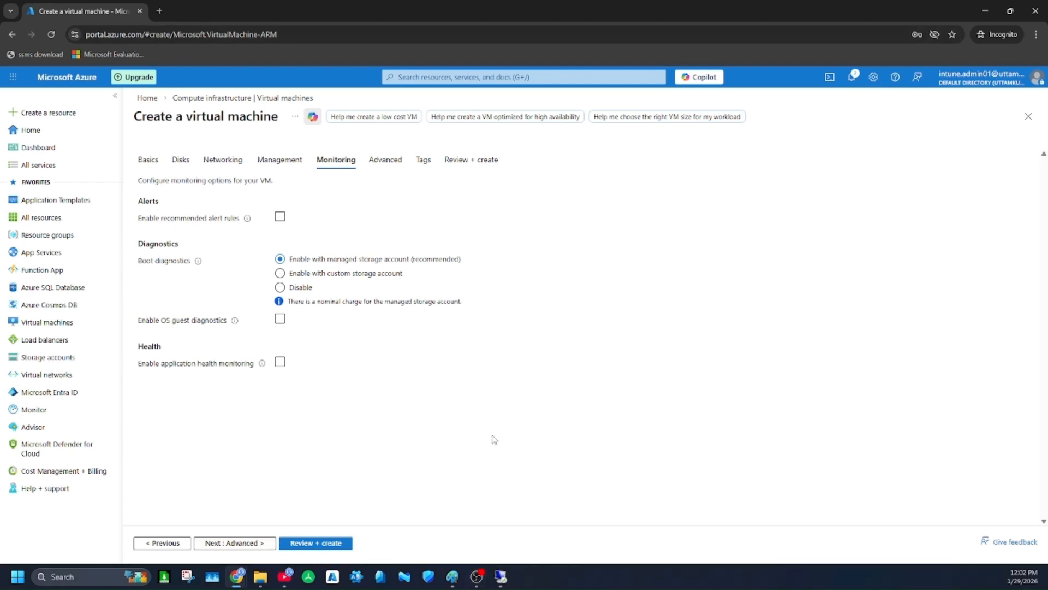
click(251, 544)
scroll(279, 332, down, 6)
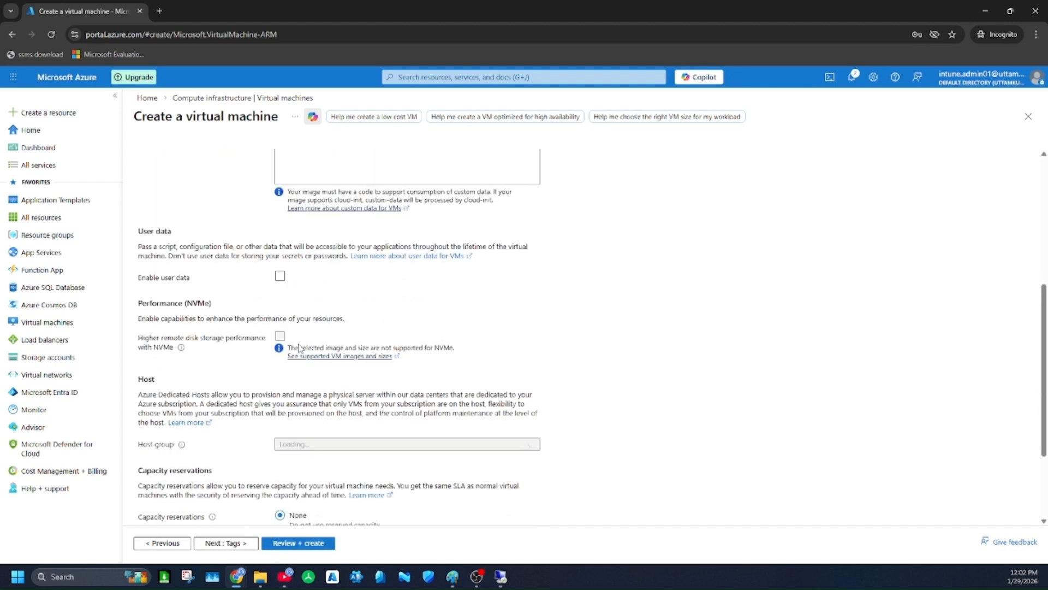
click(233, 543)
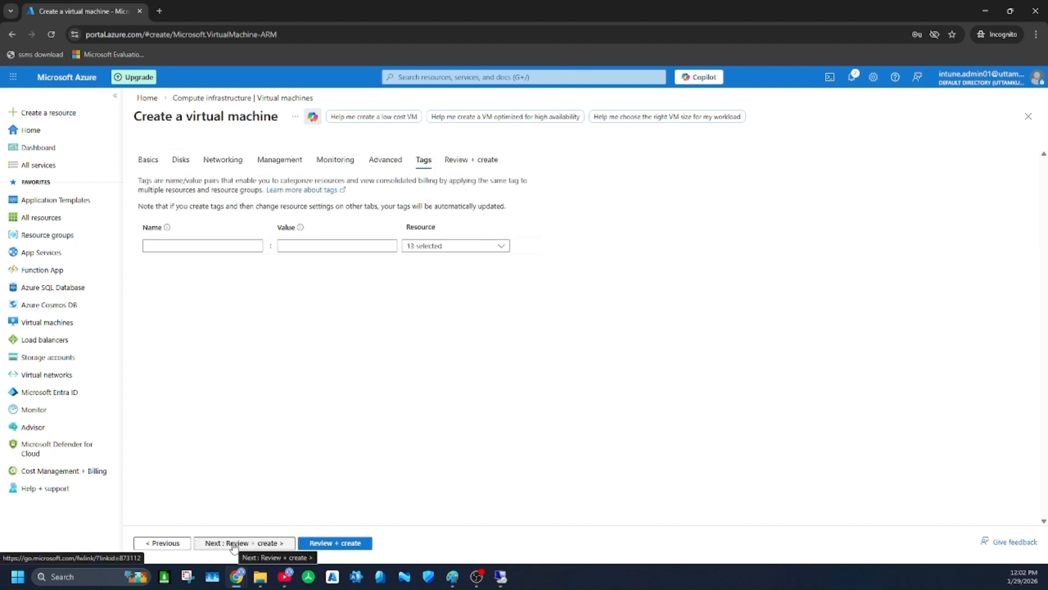
click(234, 543)
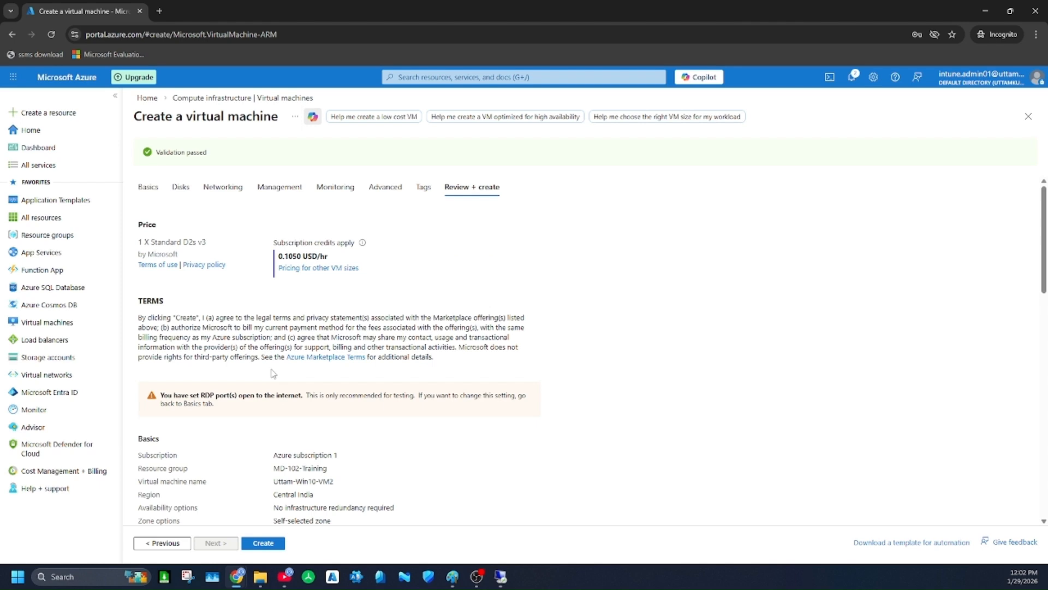
- Review the configuration summary of Uttam-Win10-VM2 and create the virtual machine
scroll(278, 437, down, 10)
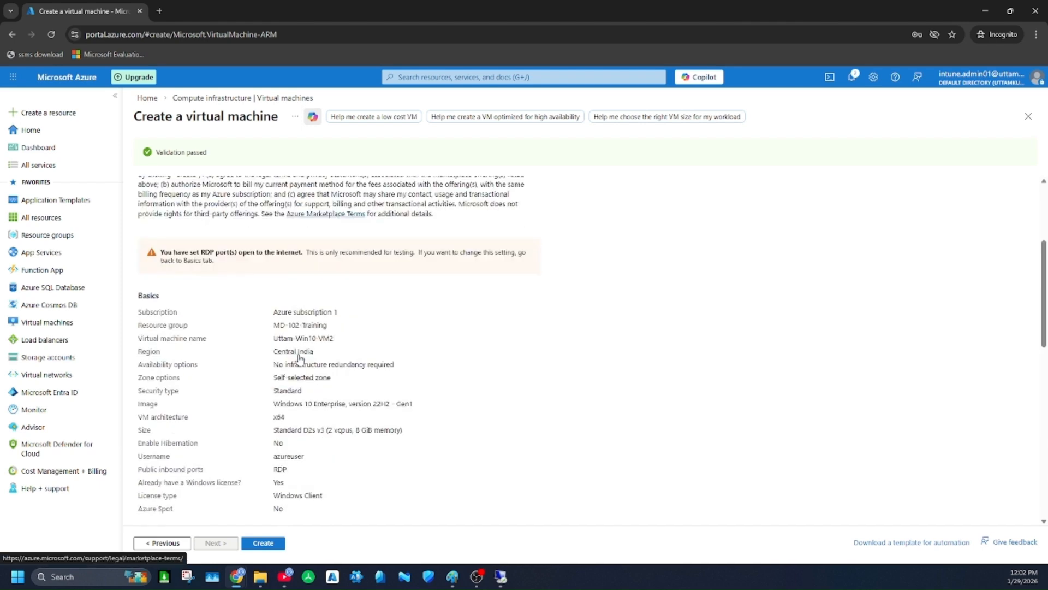
scroll(274, 486, down, 3)
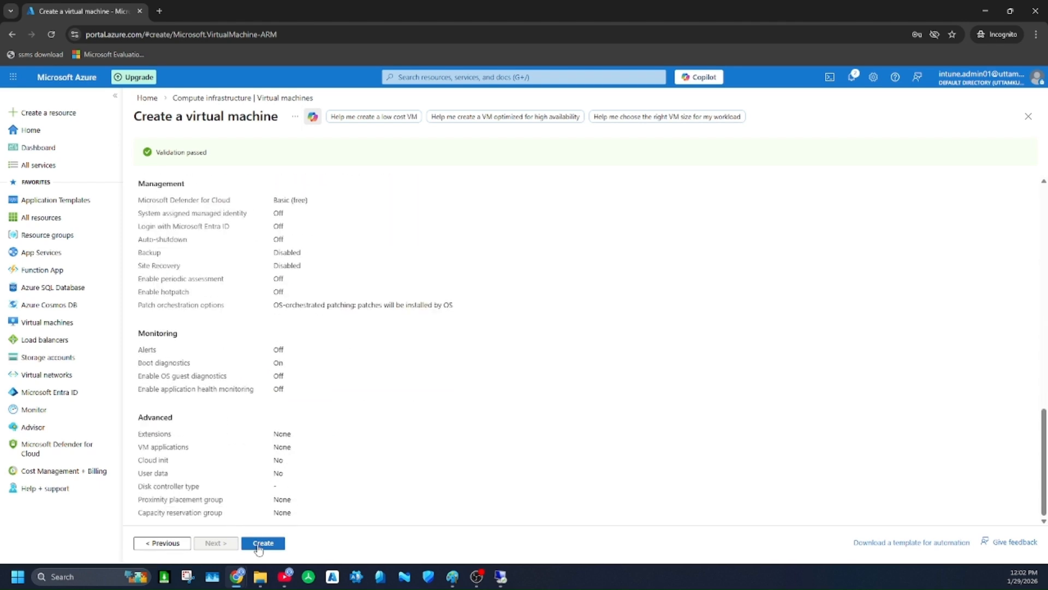
click(260, 545)
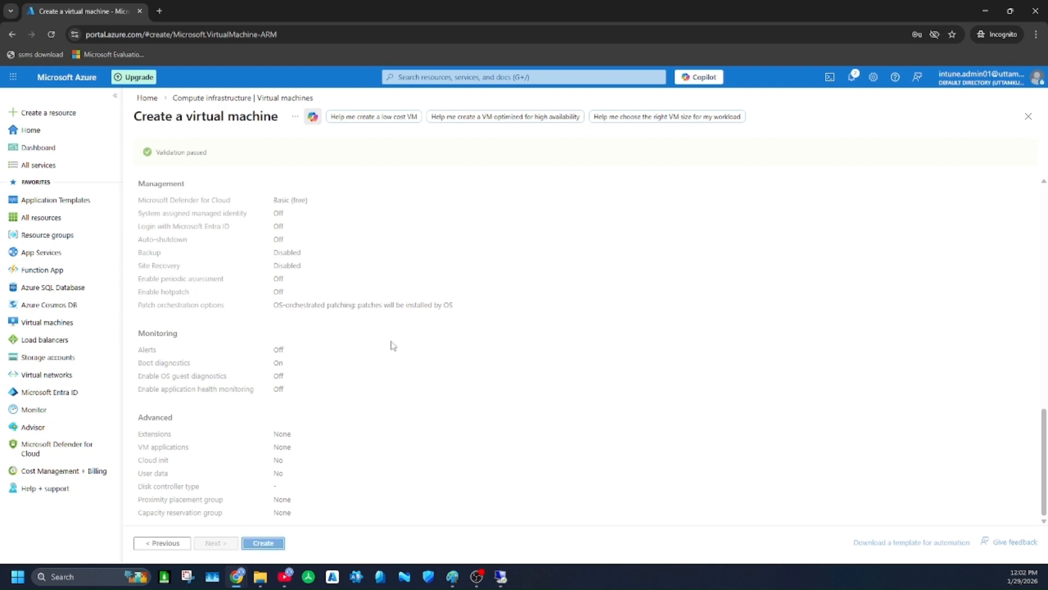
- Switch to the Remote Desktop session and finish first-run setup, accepting the default privacy settings and allowing network discovery
click(500, 576)
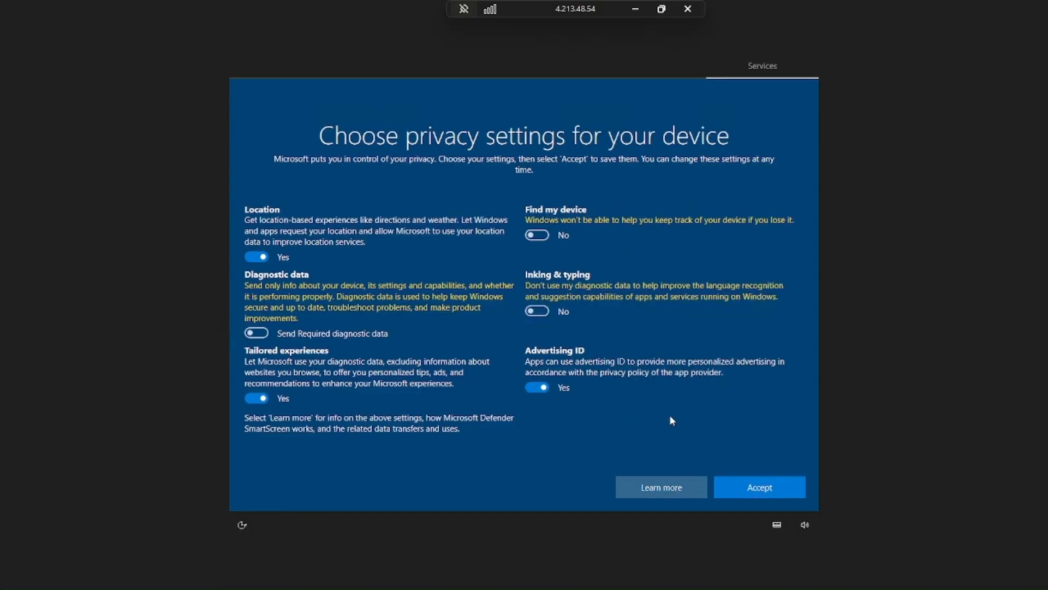
click(761, 494)
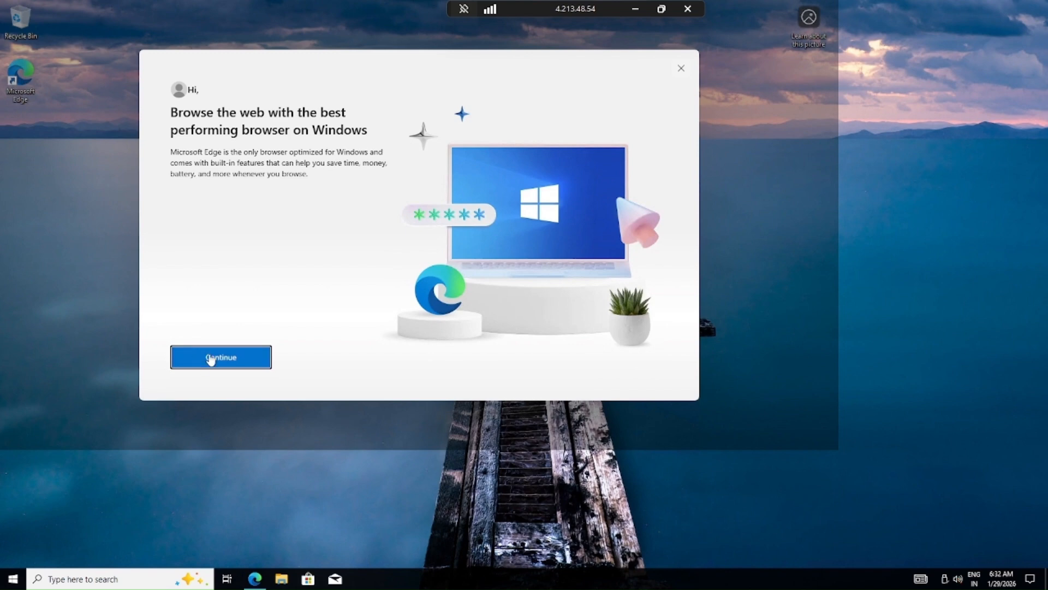
click(213, 357)
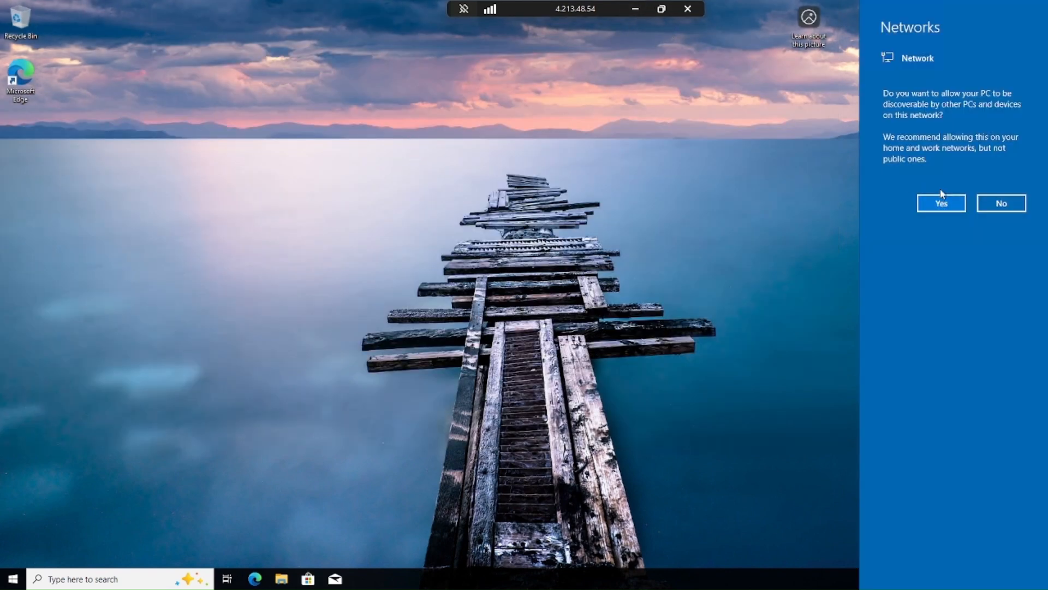
click(928, 207)
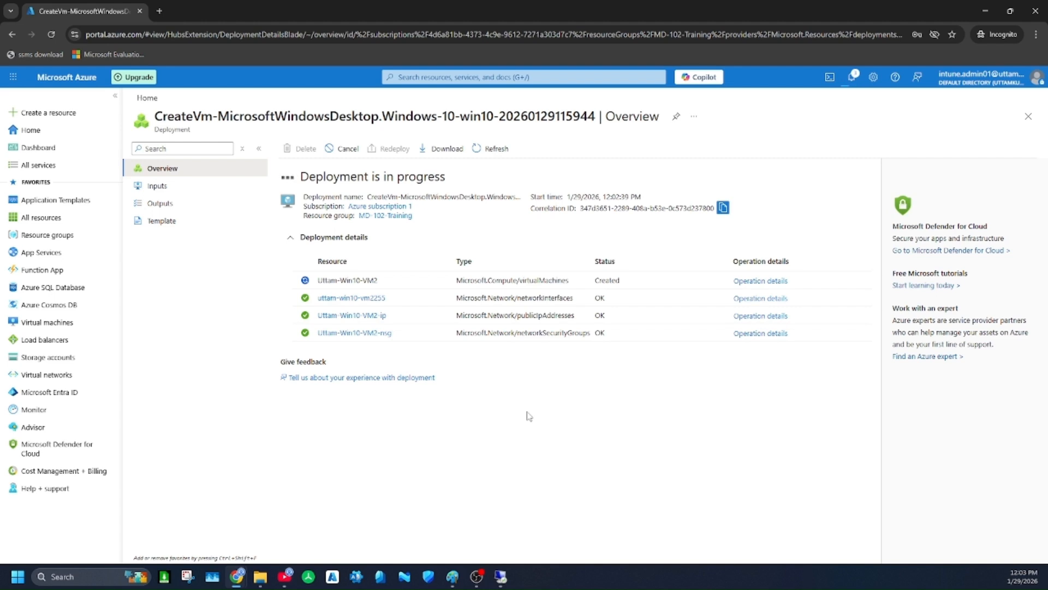
- Check the deployment notifications, reload the Azure portal, and complete the required account verification setup with Microsoft Authenticator
click(851, 77)
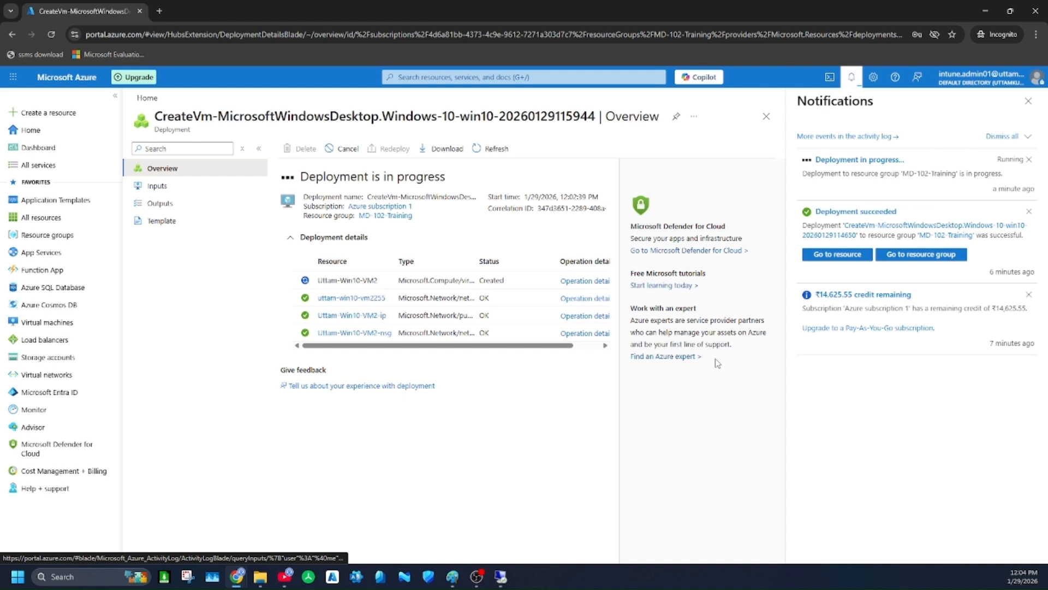
click(49, 37)
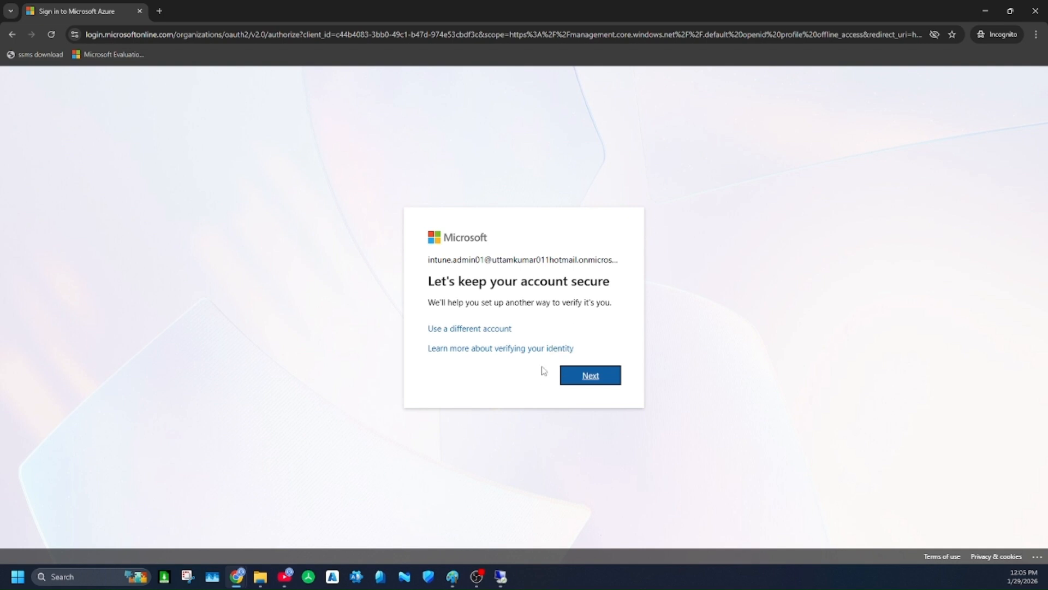
click(589, 377)
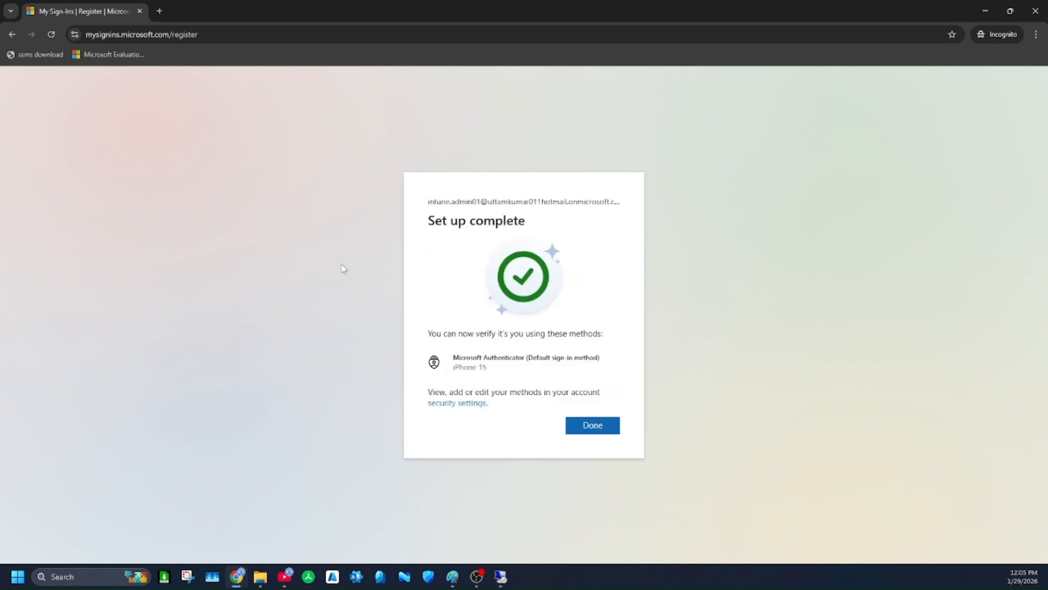
click(606, 427)
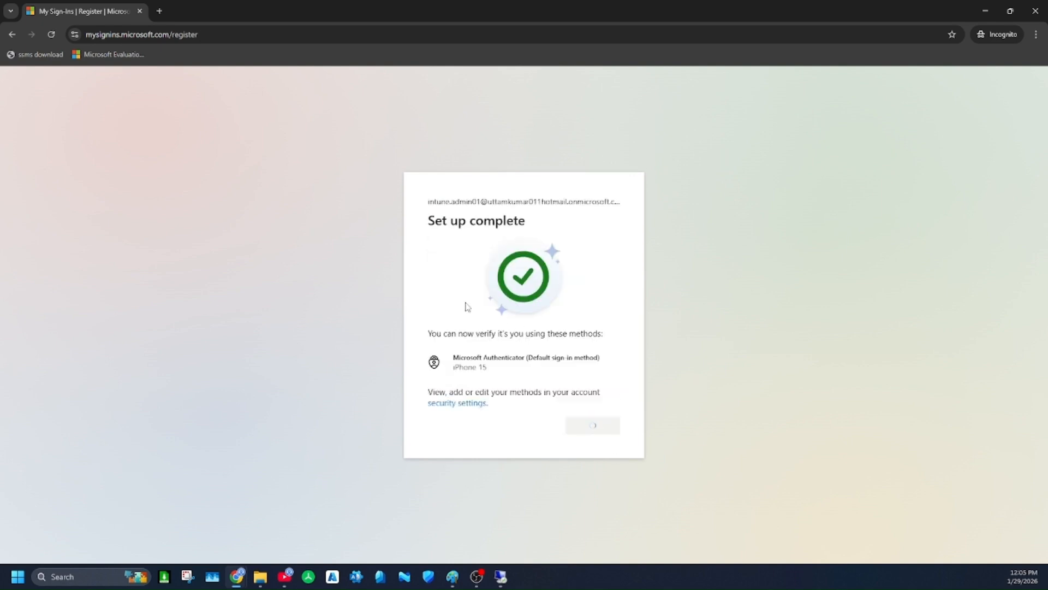